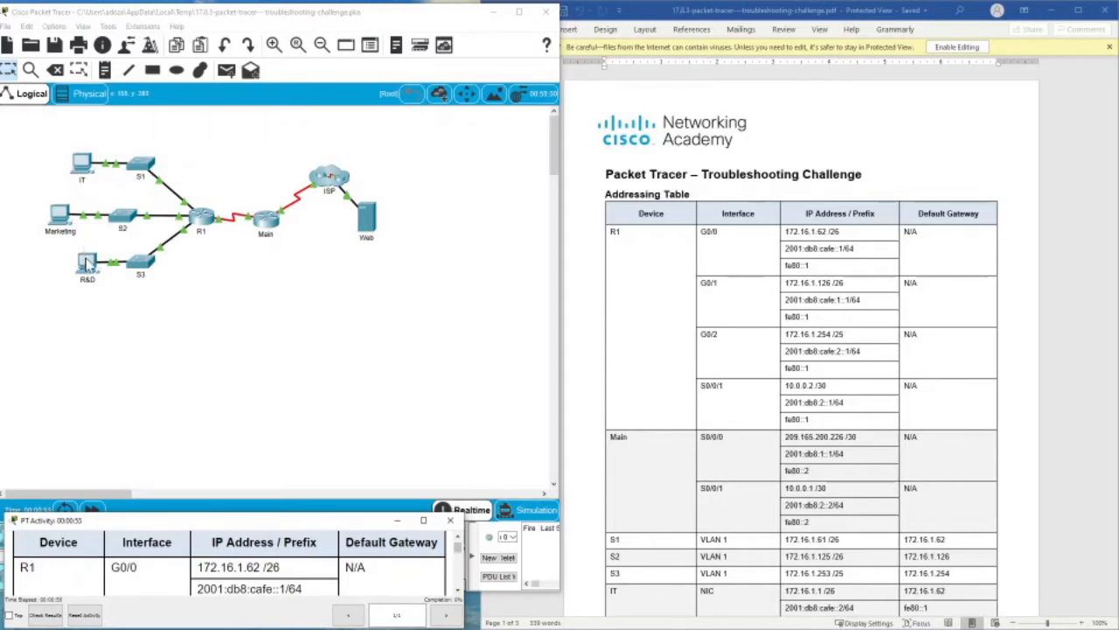
- Read the addressing table, background scenario and instructions in the troubleshooting challenge document
scroll(800, 278, "down", 5)
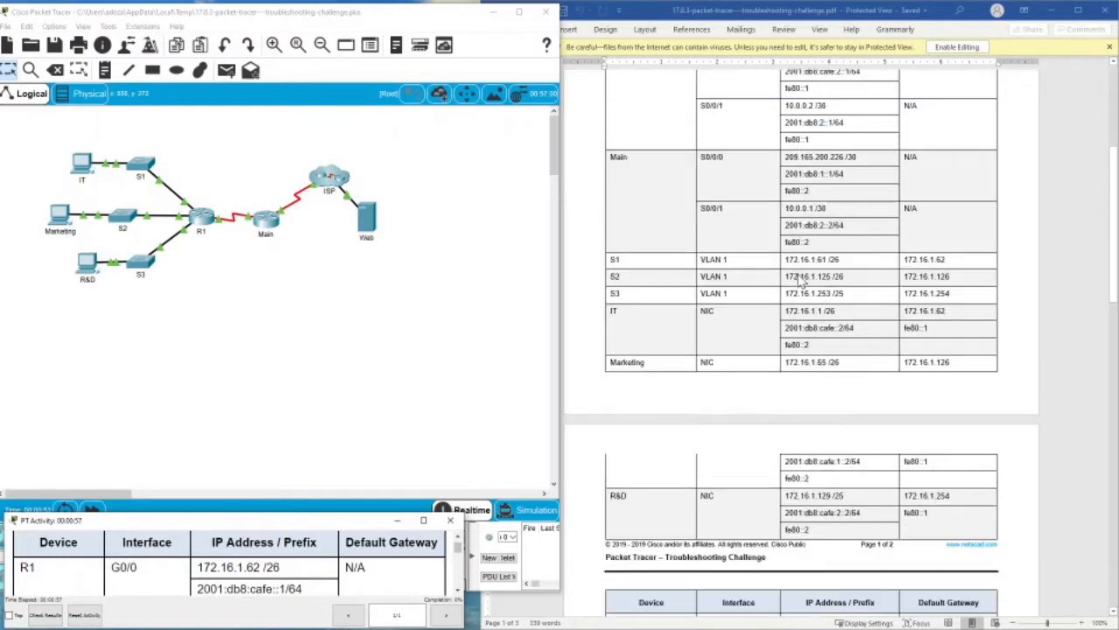
scroll(798, 280, "up", 5)
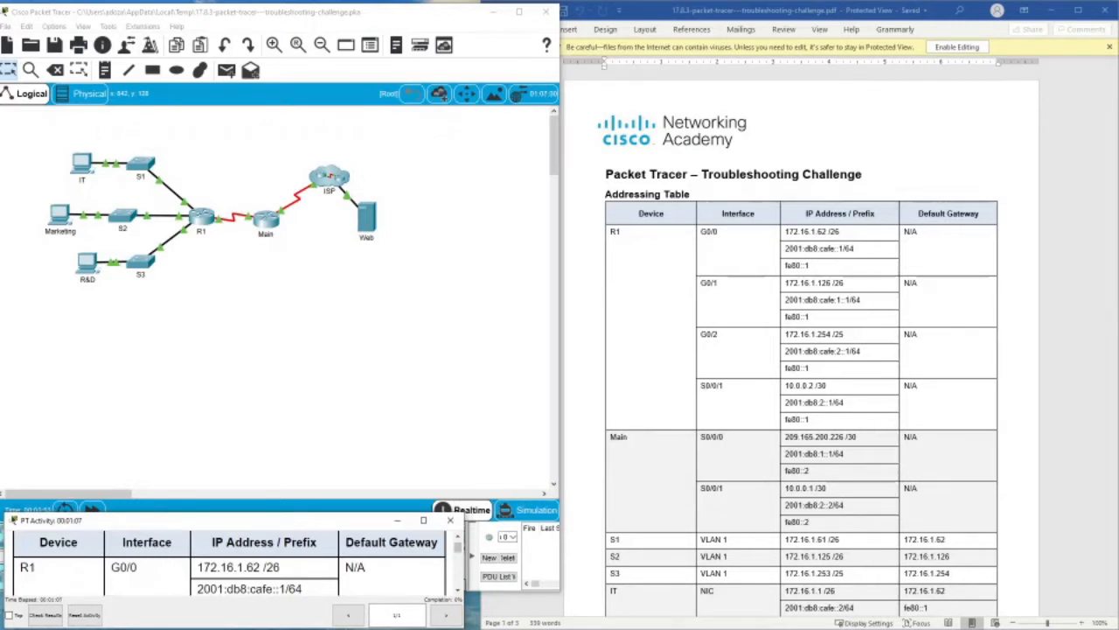
scroll(719, 279, "down", 10)
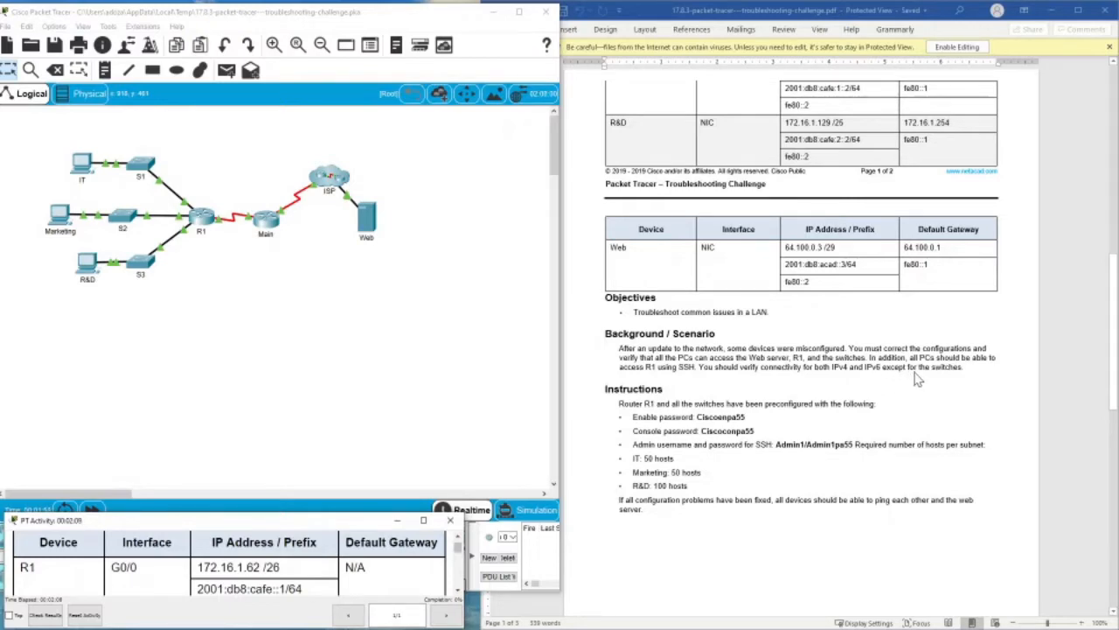
scroll(870, 366, "up", 15)
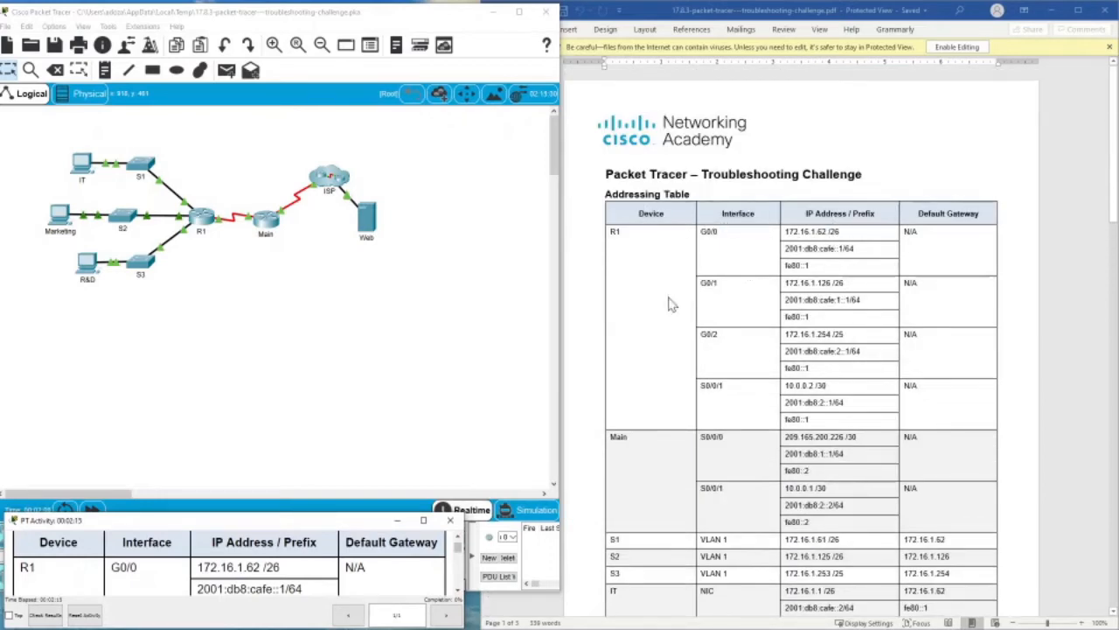
scroll(796, 278, "down", 10)
scroll(797, 278, "up", 12)
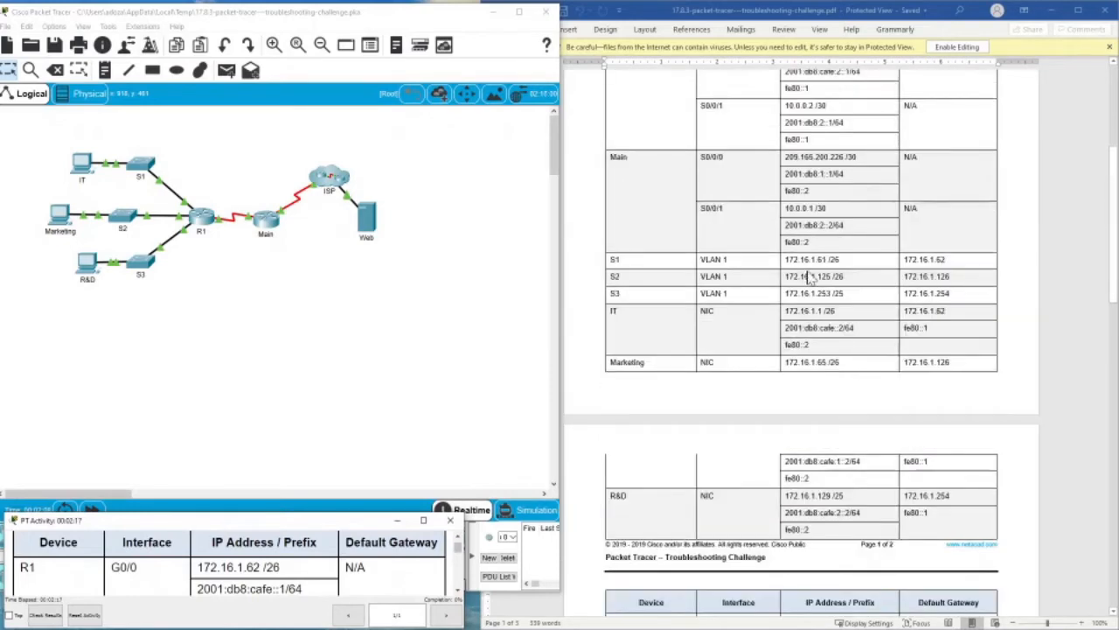
scroll(805, 249, "down", 2)
scroll(803, 248, "up", 2)
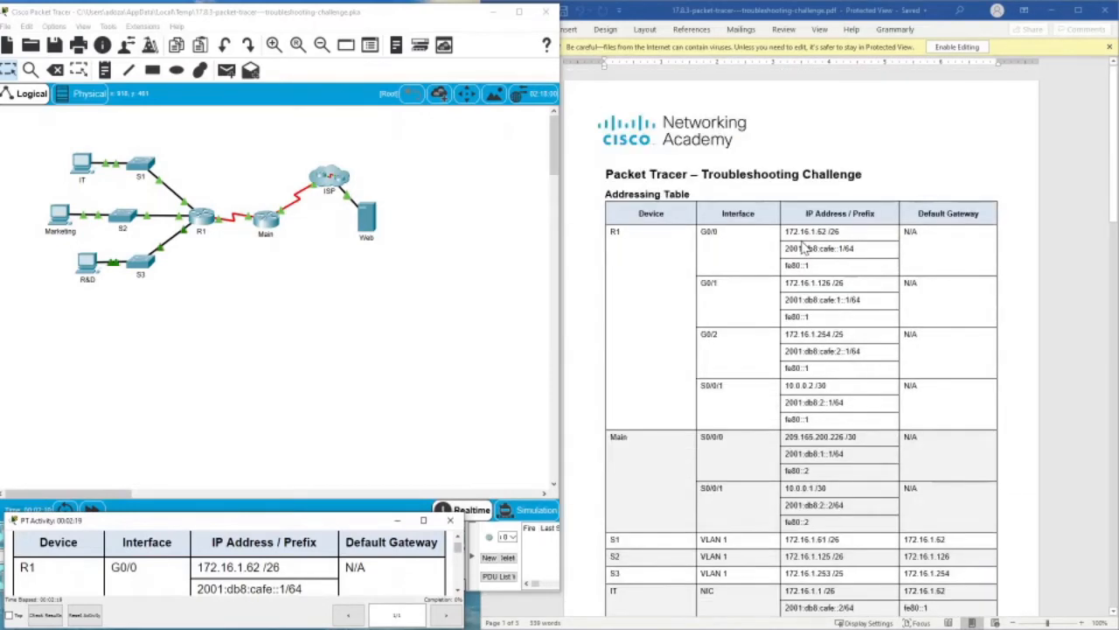
scroll(794, 245, "down", 6)
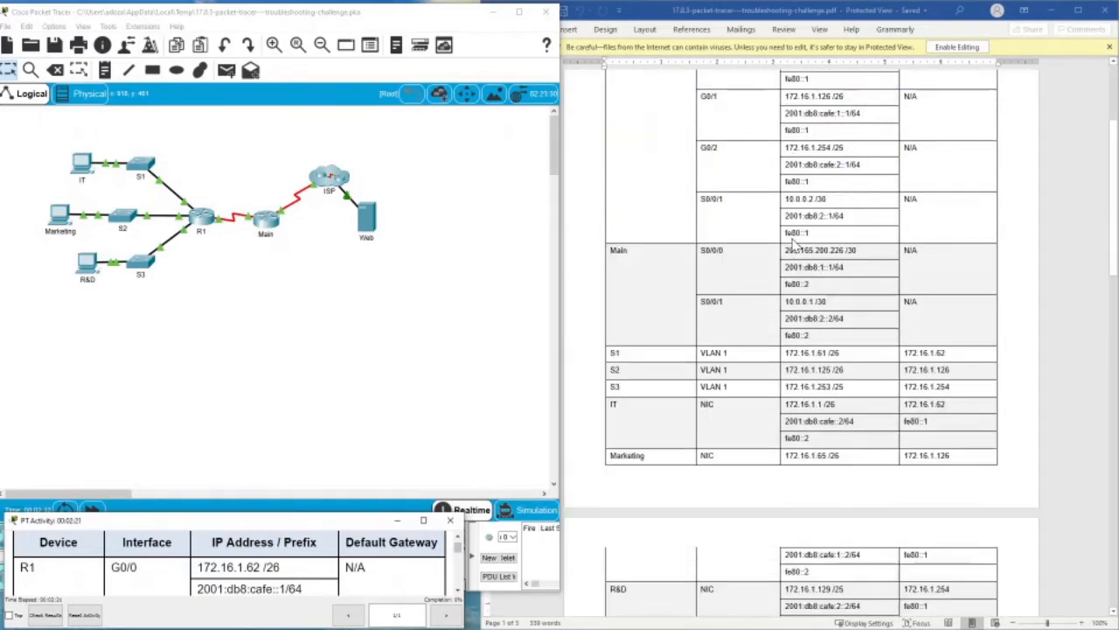
scroll(792, 247, "up", 6)
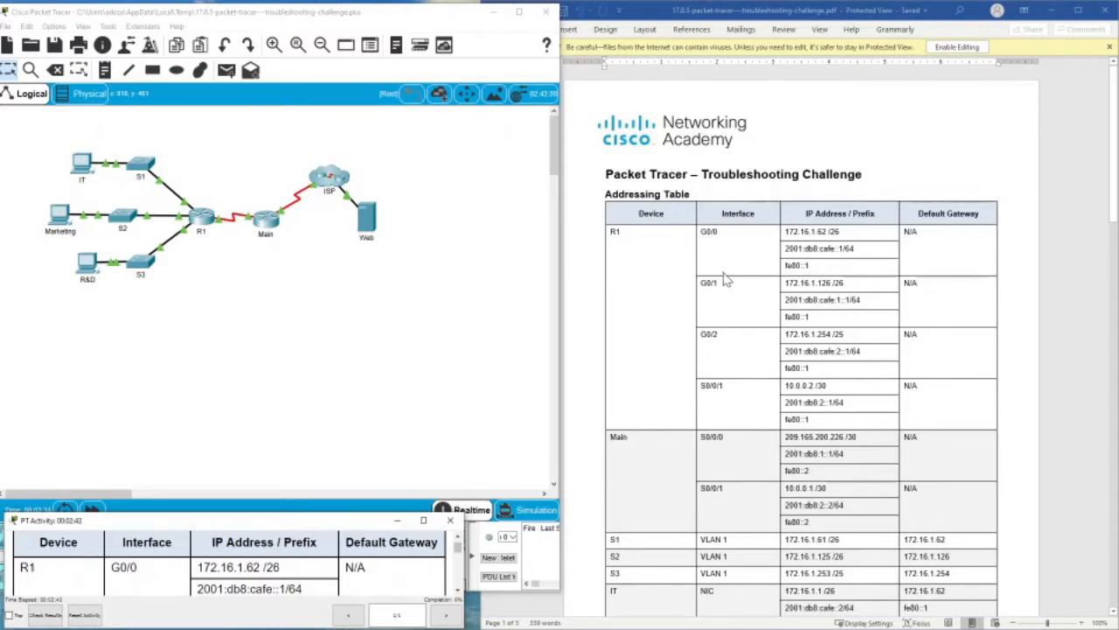
scroll(724, 280, "down", 8)
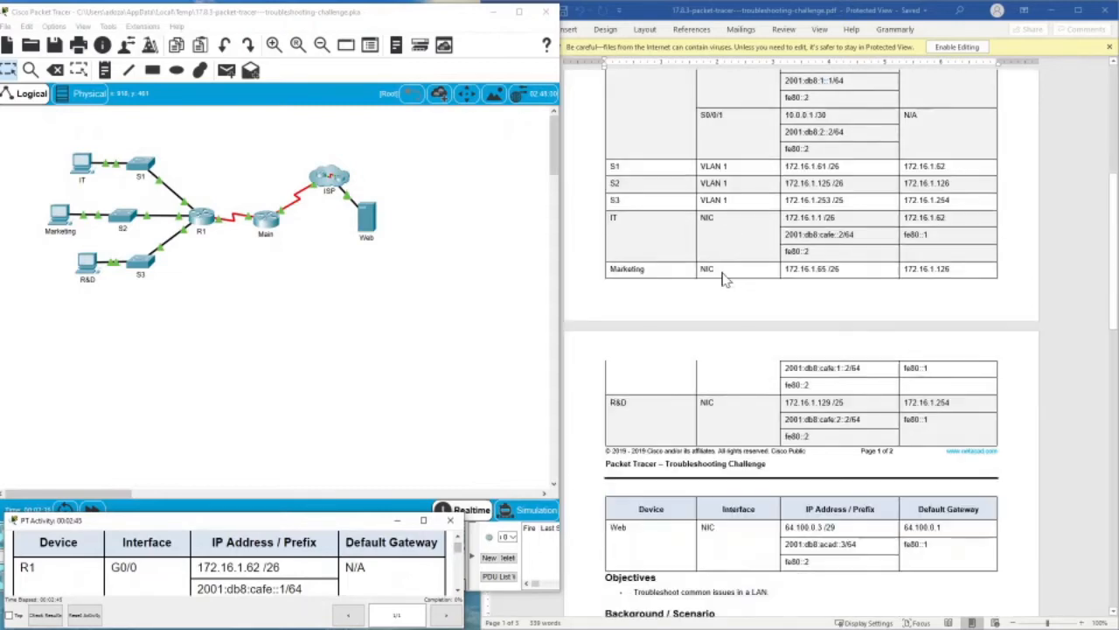
scroll(724, 278, "down", 5)
scroll(724, 278, "up", 13)
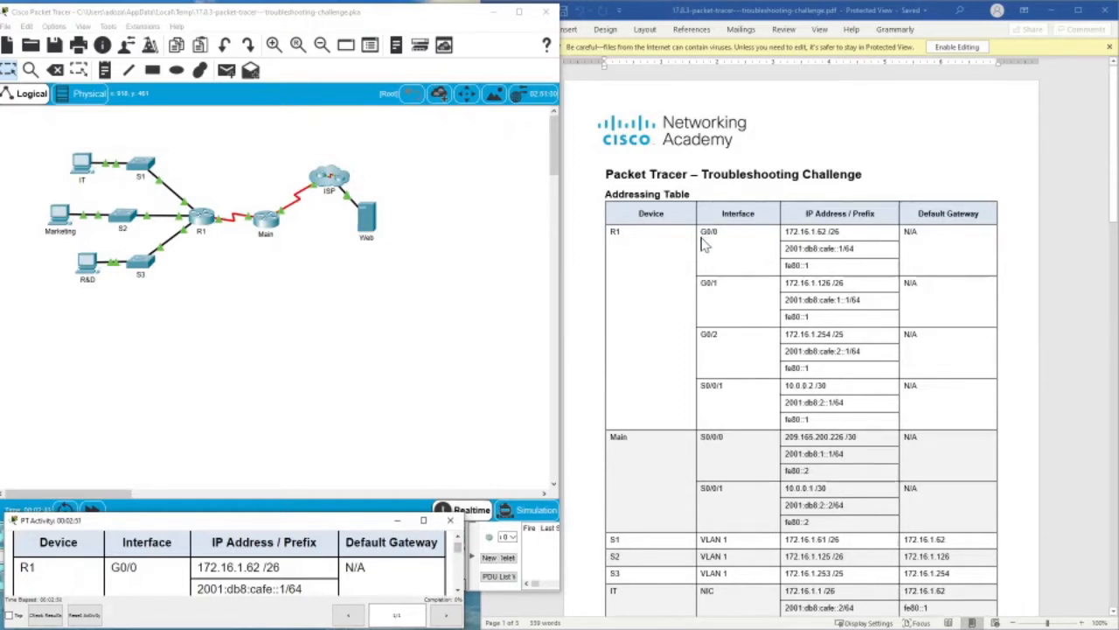
scroll(709, 250, "down", 3)
scroll(713, 258, "up", 3)
scroll(738, 273, "down", 12)
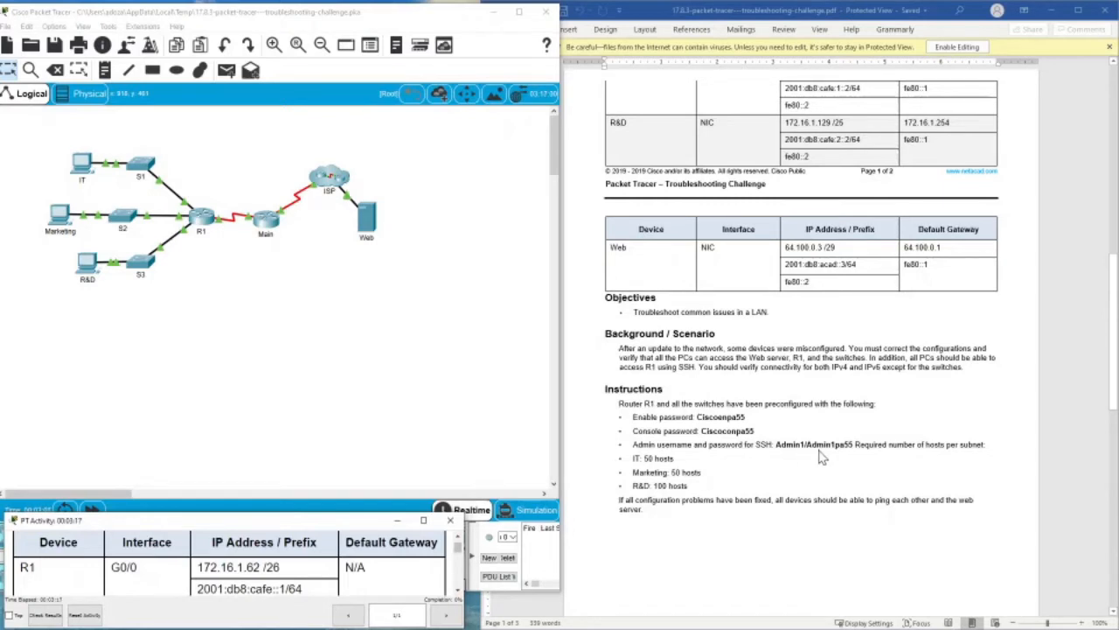
scroll(672, 475, "down", 3)
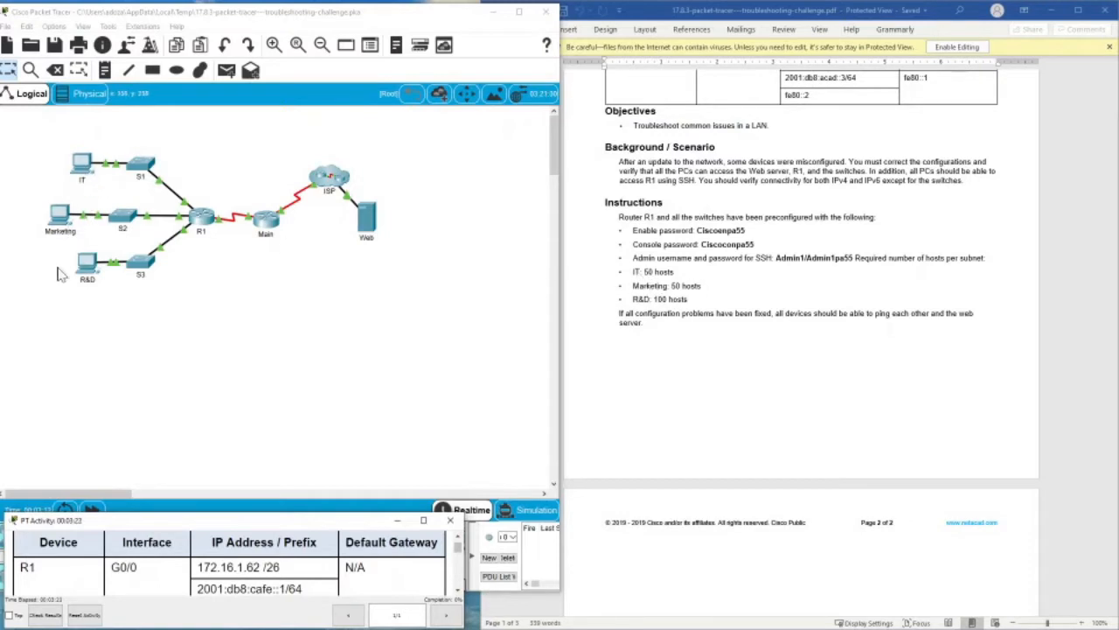
scroll(820, 285, "up", 2)
scroll(817, 272, "up", 6)
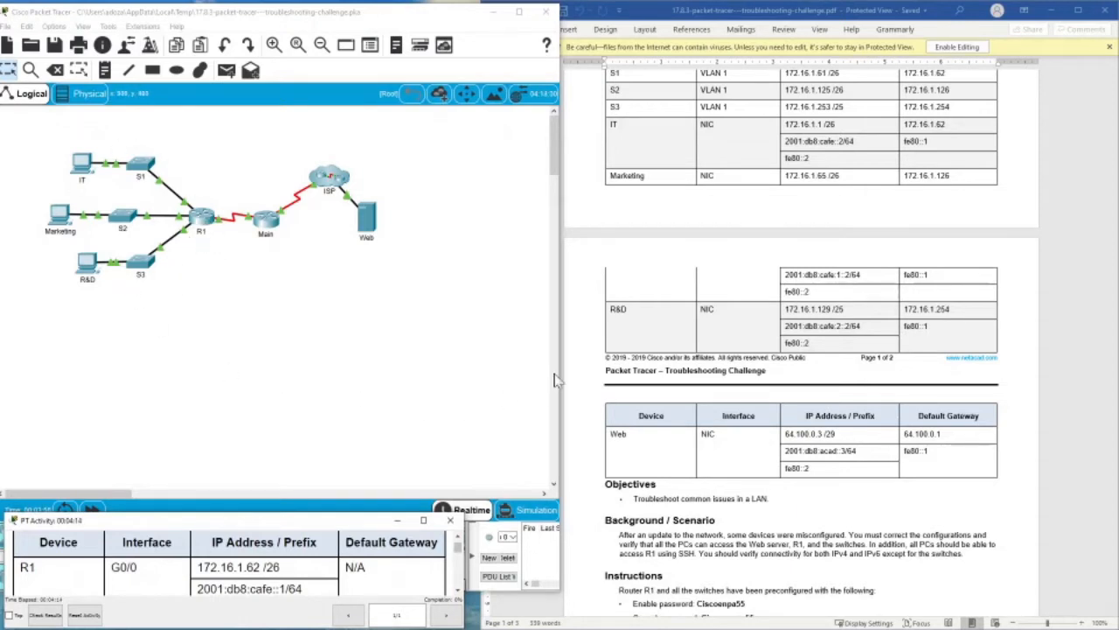
scroll(692, 374, "down", 3)
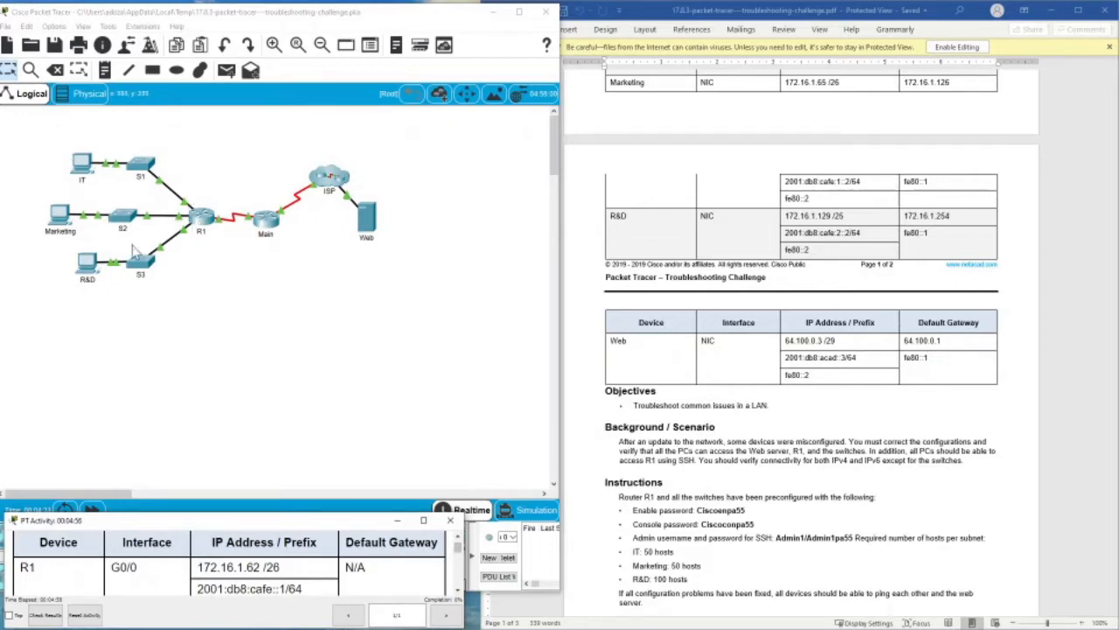
scroll(717, 442, "down", 2)
scroll(798, 395, "up", 7)
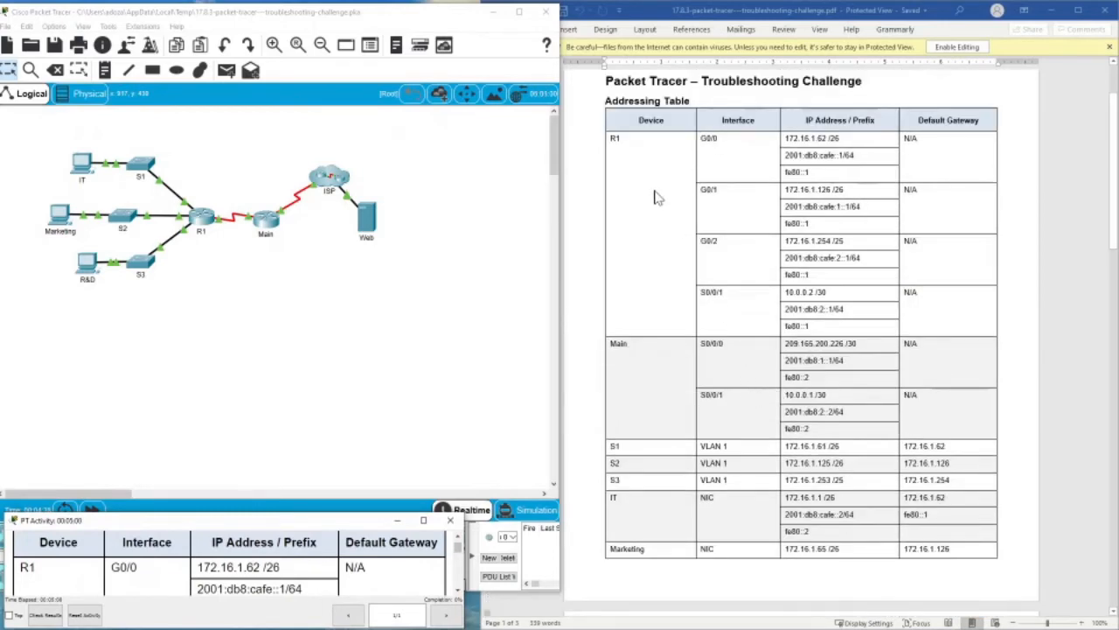
scroll(665, 282, "down", 3)
scroll(663, 289, "up", 3)
scroll(645, 312, "down", 3)
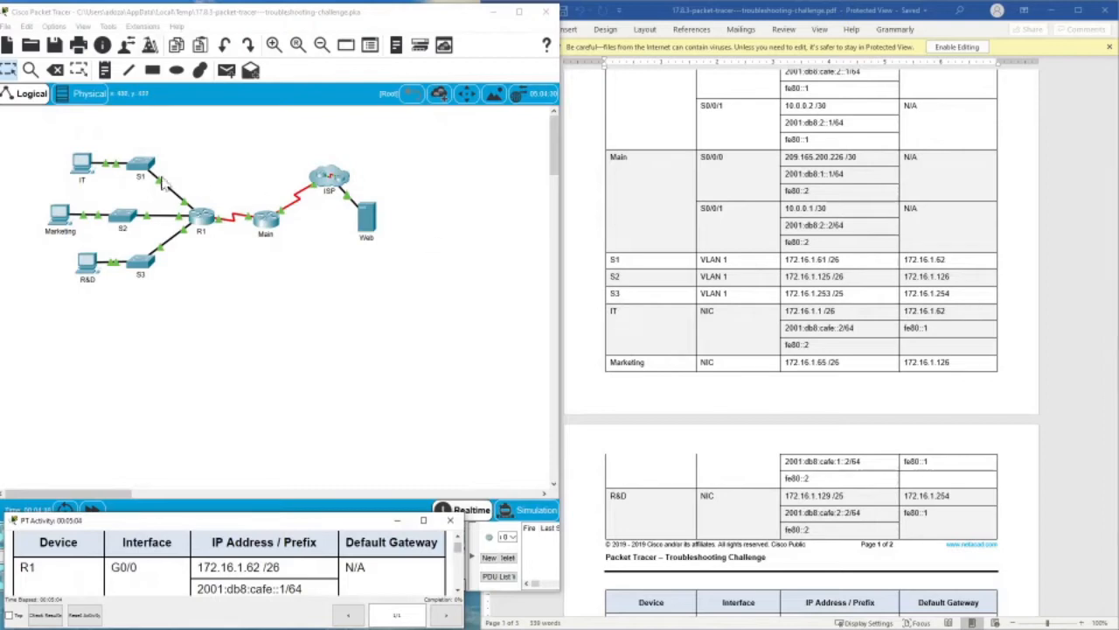
- In the IT PC's IP configuration, set the IPv4 address to 172.16.1.1, copied from the addressing table
left_click(82, 164)
left_click_drag(429, 161, 198, 150)
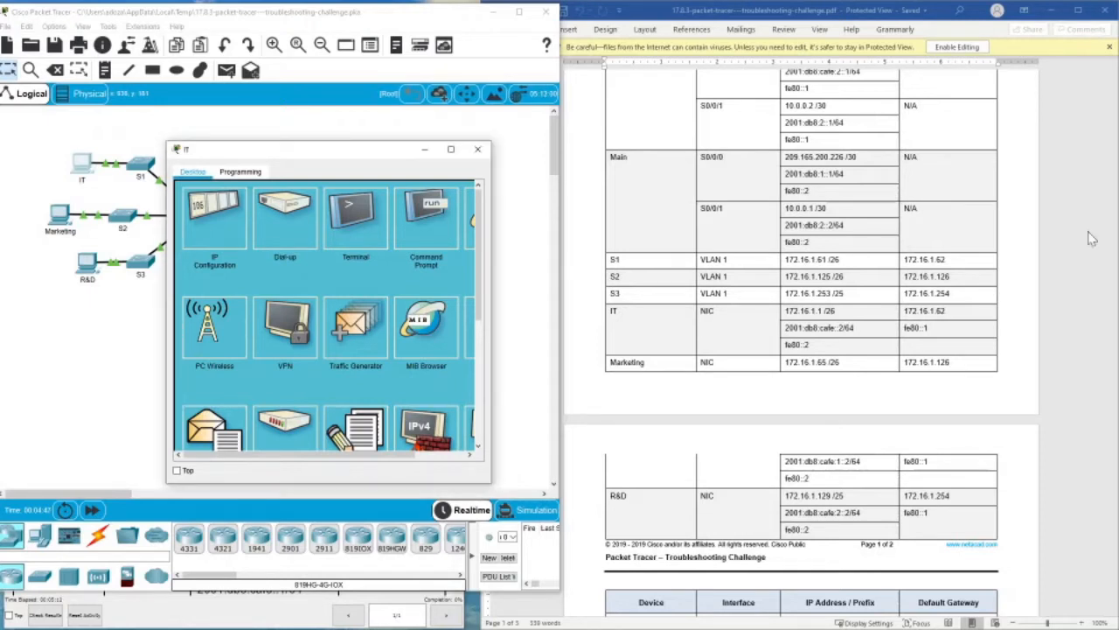
left_click(220, 212)
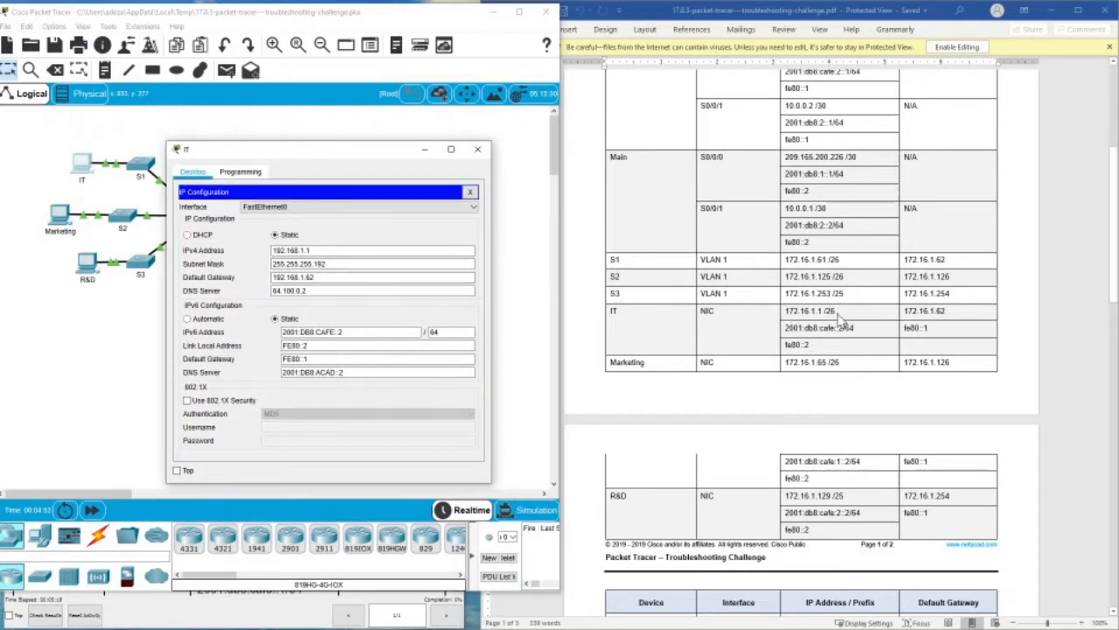
left_click(820, 315)
double_click(820, 315)
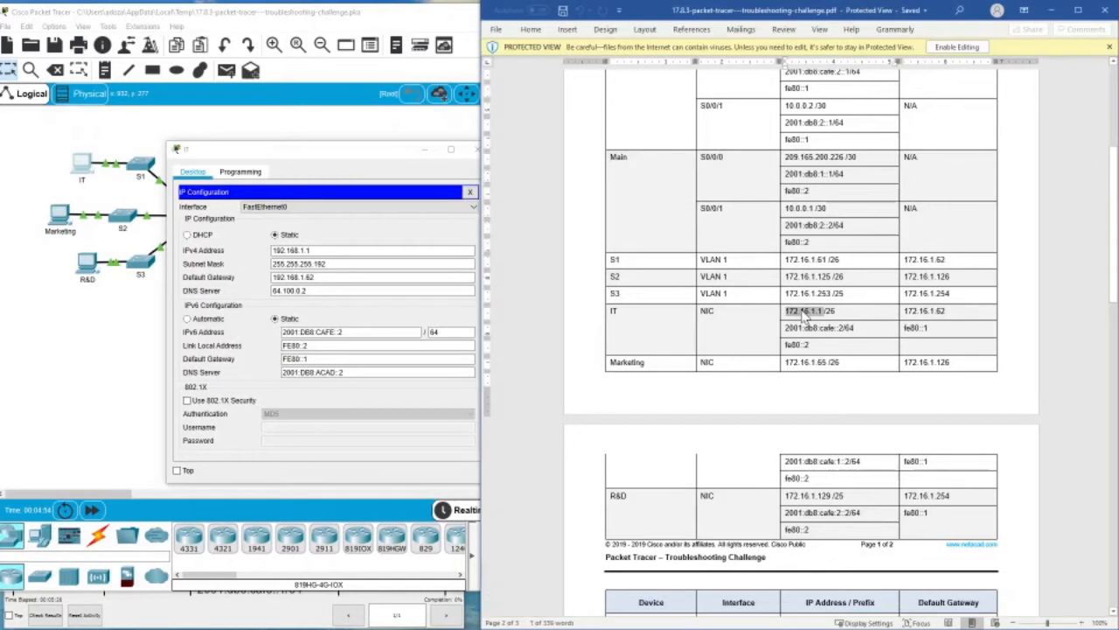
right_click(812, 319)
left_click(831, 332)
scroll(708, 169, "up", 1)
scroll(708, 169, "down", 1)
left_click(290, 250)
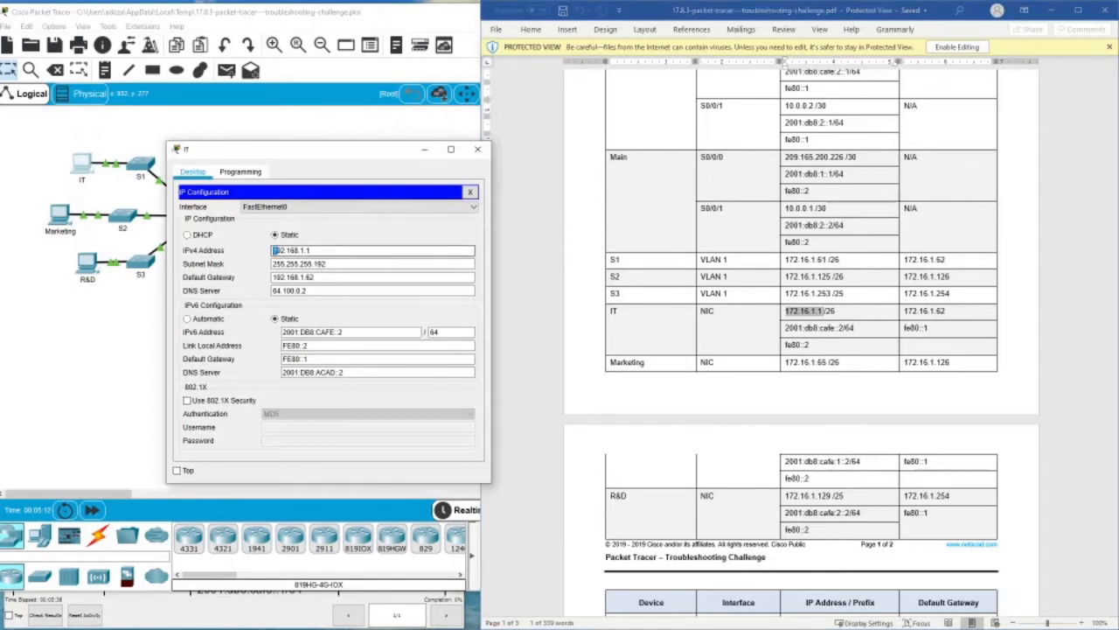
double_click(290, 250)
right_click(299, 253)
left_click(327, 316)
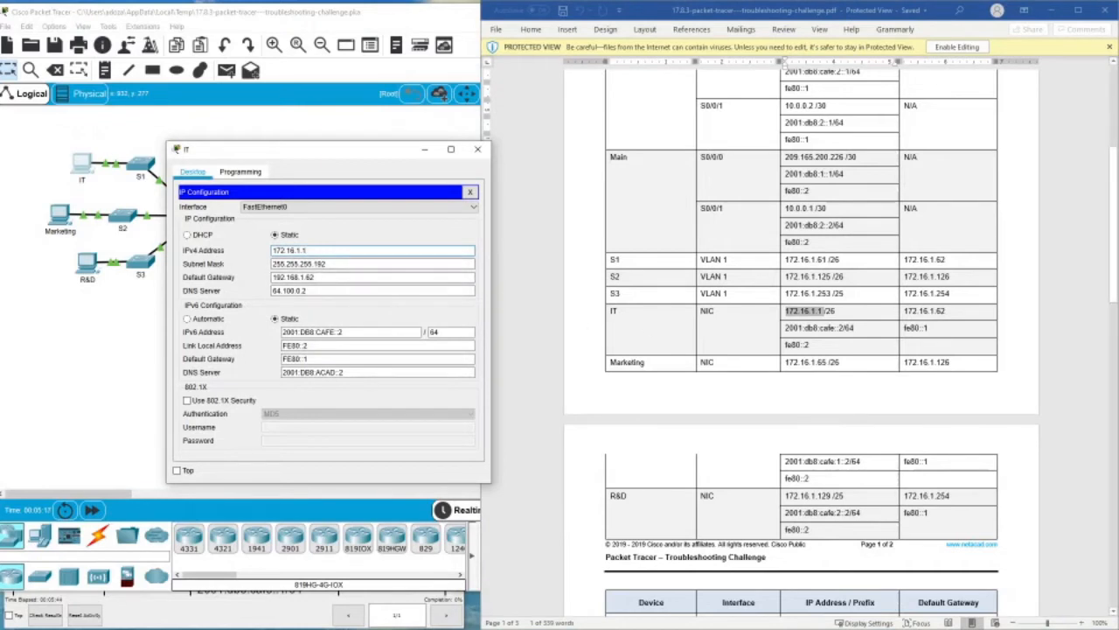
- Check the IT PC's subnet mask against the /26 prefix and set its IPv4 default gateway to 172.16.1.62 from the table
left_click(833, 316)
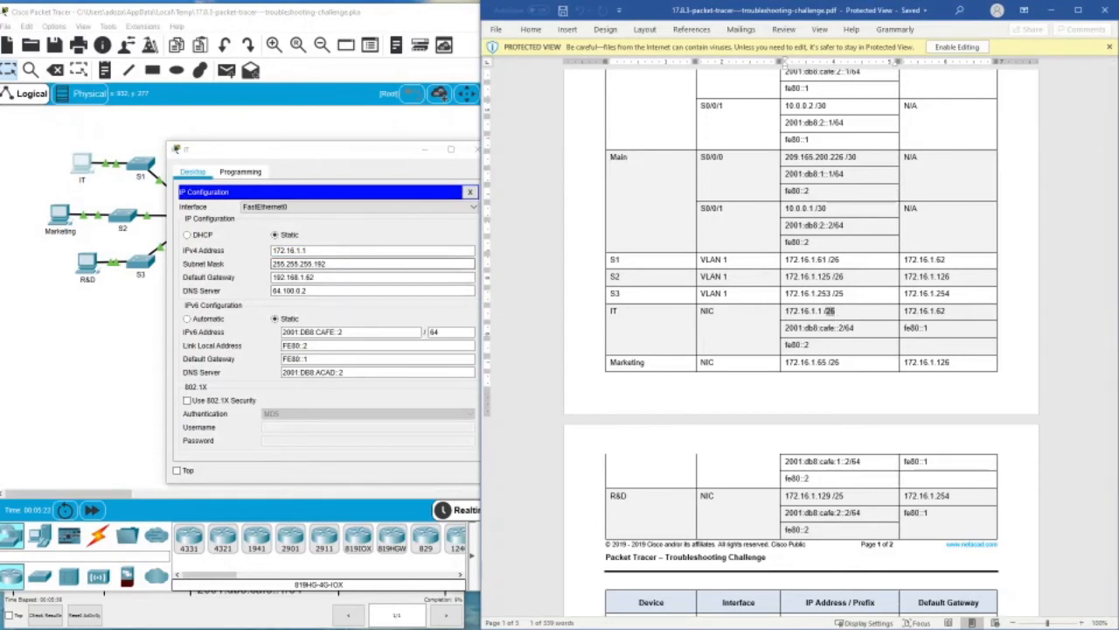
left_click_drag(326, 264, 317, 264)
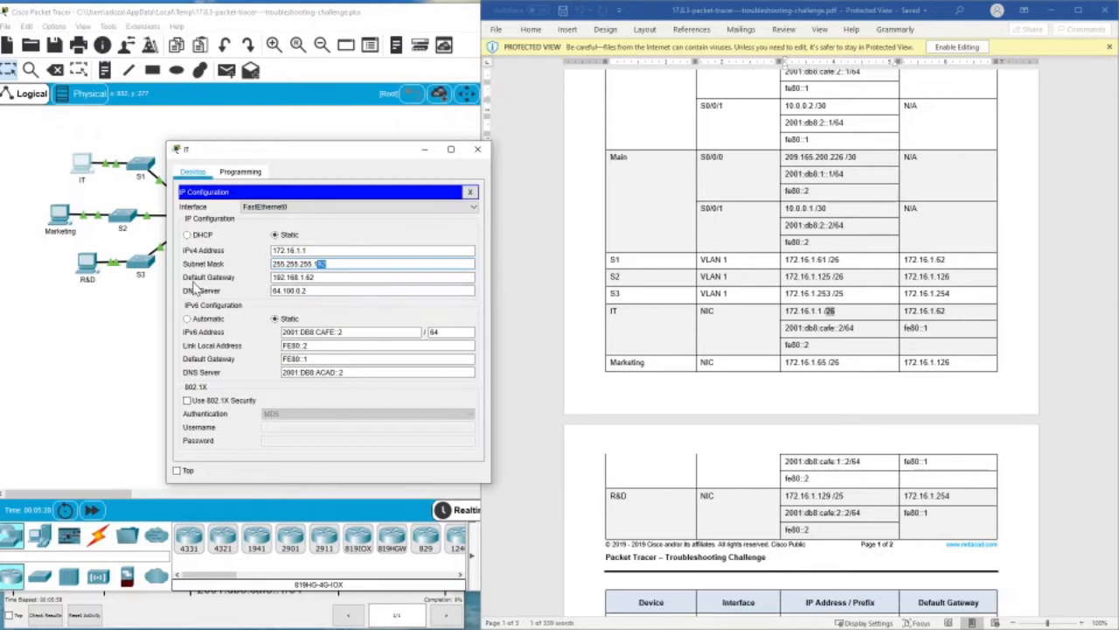
triple_click(920, 315)
right_click(923, 319)
left_click(937, 333)
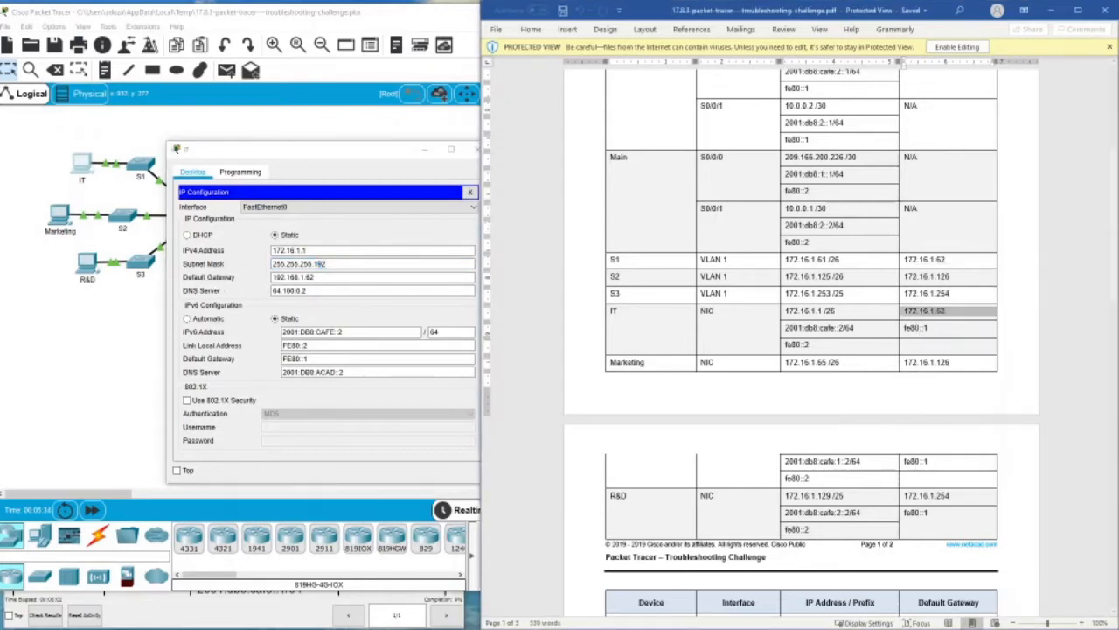
left_click(350, 278)
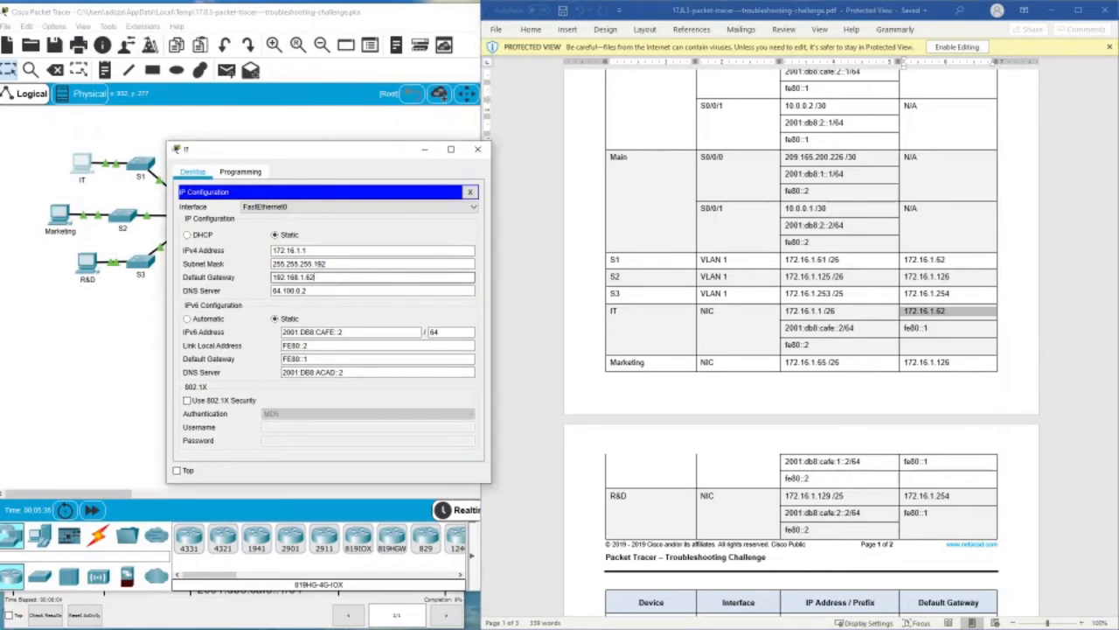
left_click_drag(329, 278, 242, 279)
right_click(301, 278)
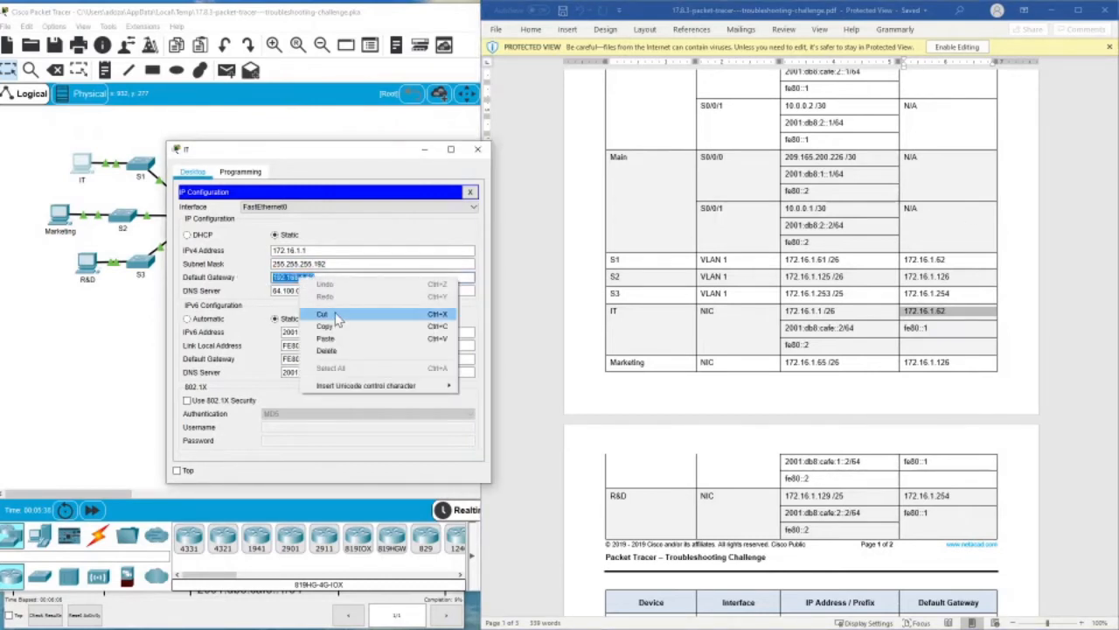
left_click(327, 339)
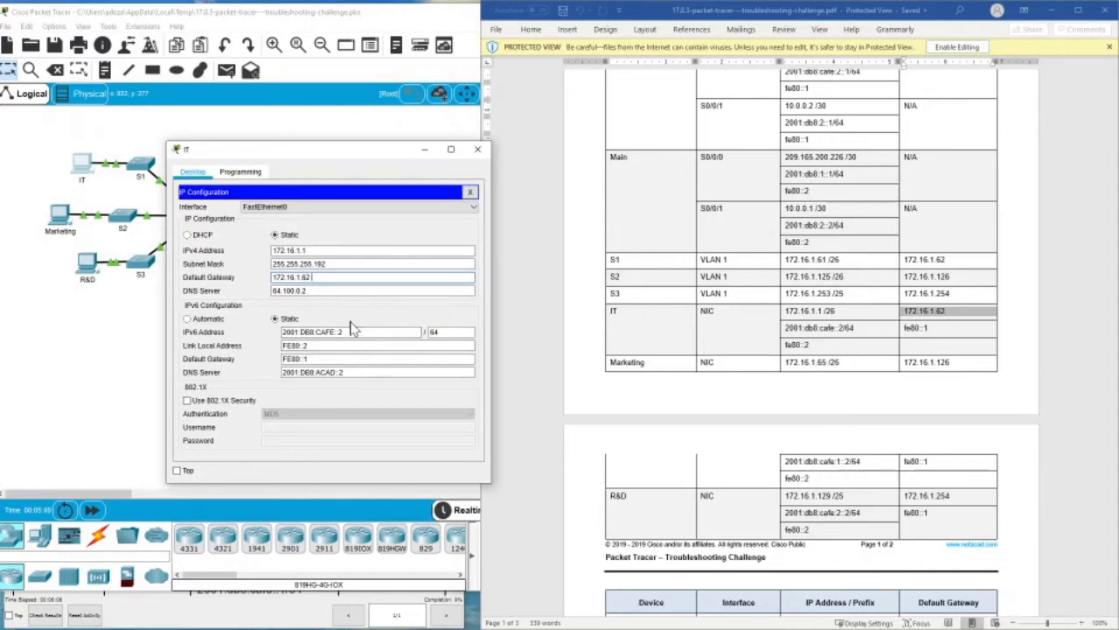
- Check the IT PC's DNS server and IPv6 address, link-local address and gateway against the table, and close its configuration
left_click(319, 291)
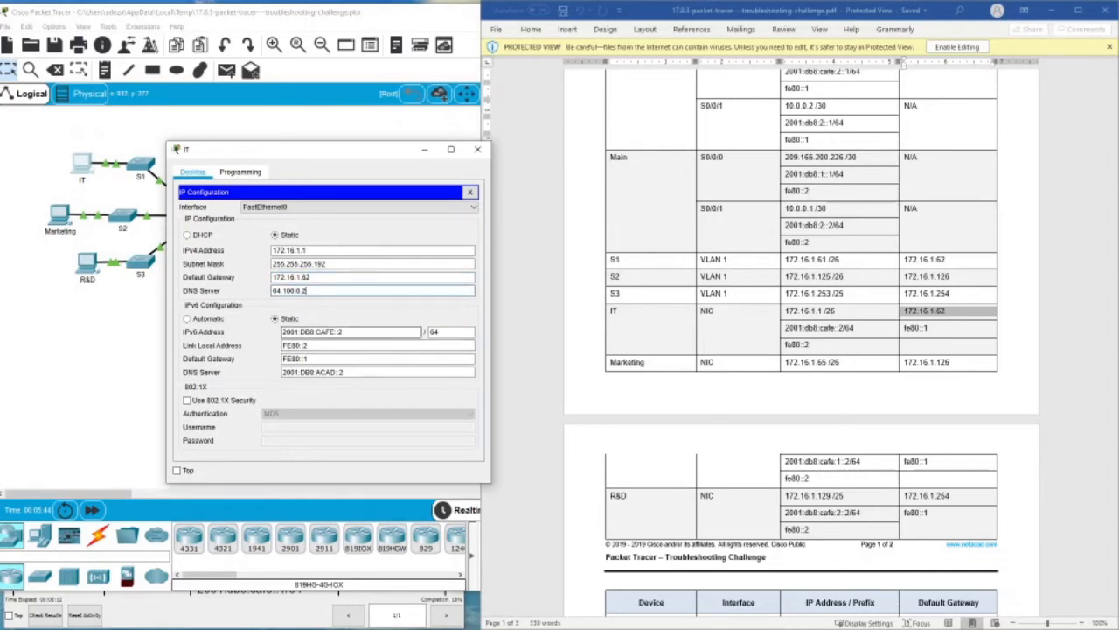
left_click_drag(345, 332, 282, 332)
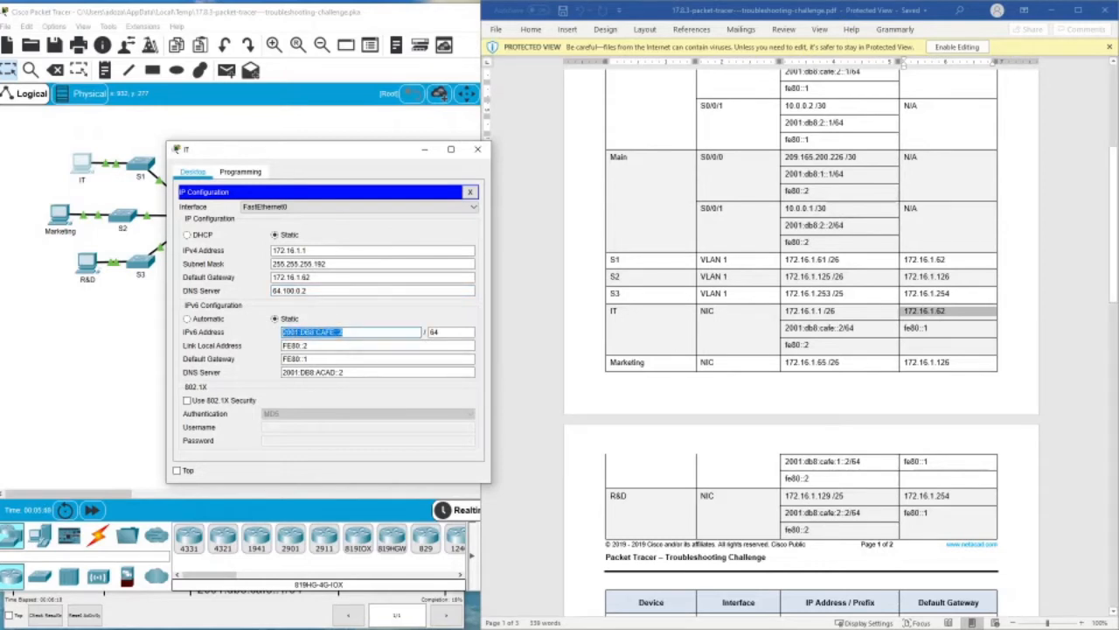
left_click_drag(310, 346, 282, 345)
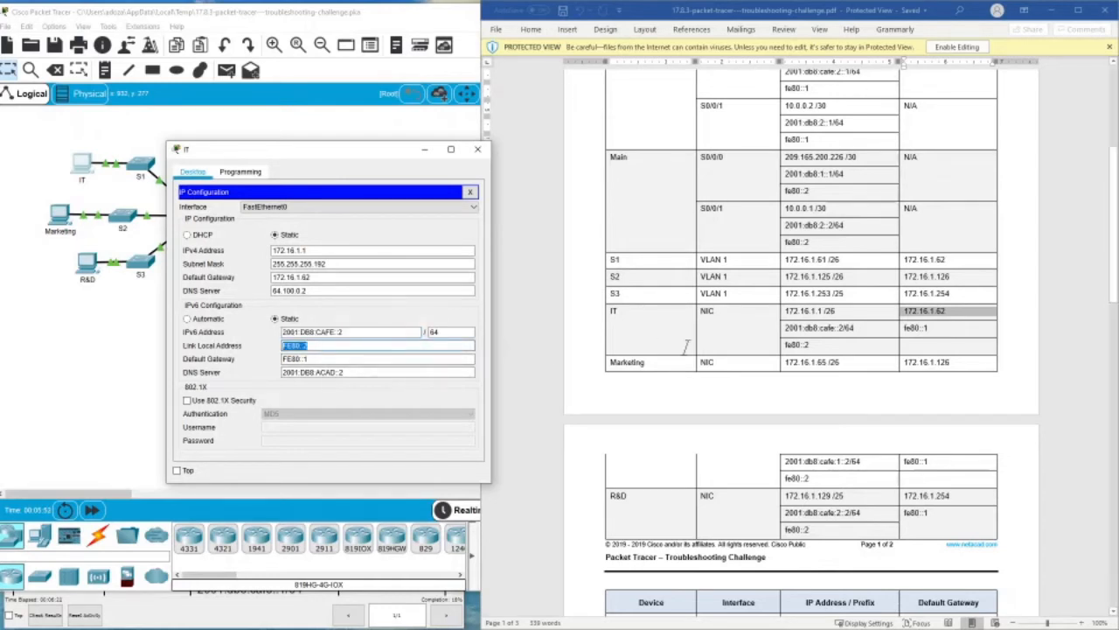
left_click(306, 358)
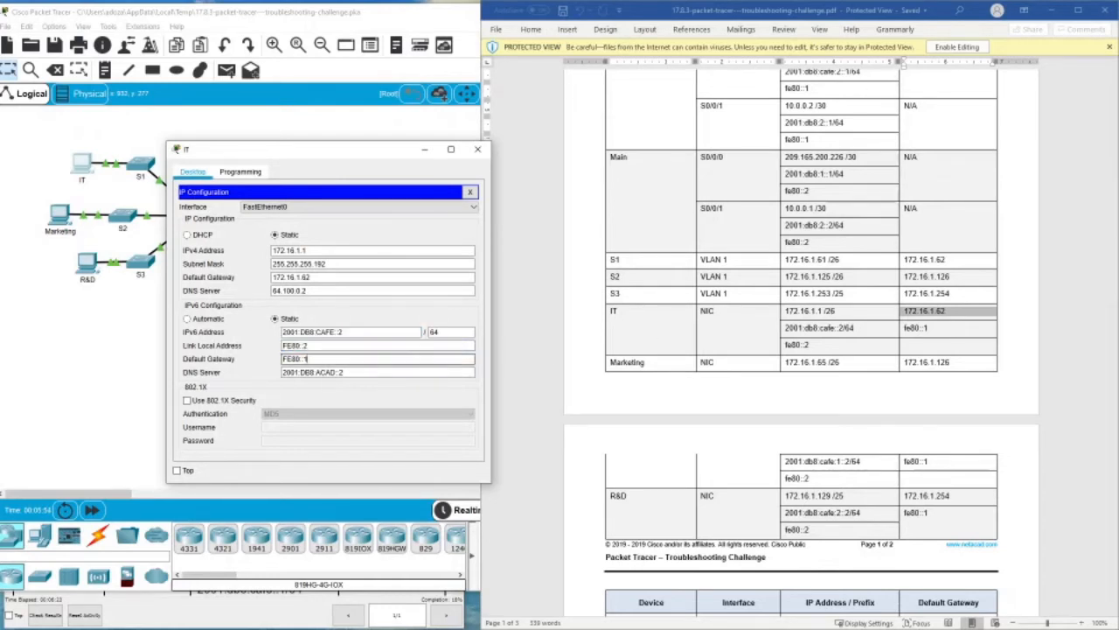
left_click(469, 192)
left_click(477, 150)
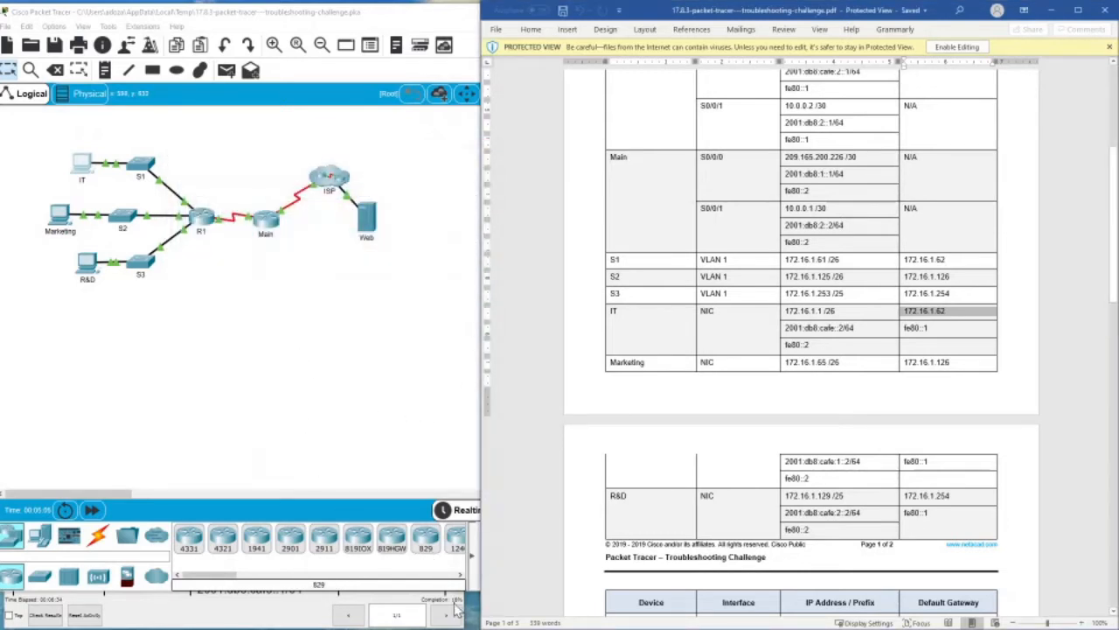
- Open the Marketing PC's IP configuration and check its IPv4 address, subnet mask and default gateway against the addressing table
left_click(58, 217)
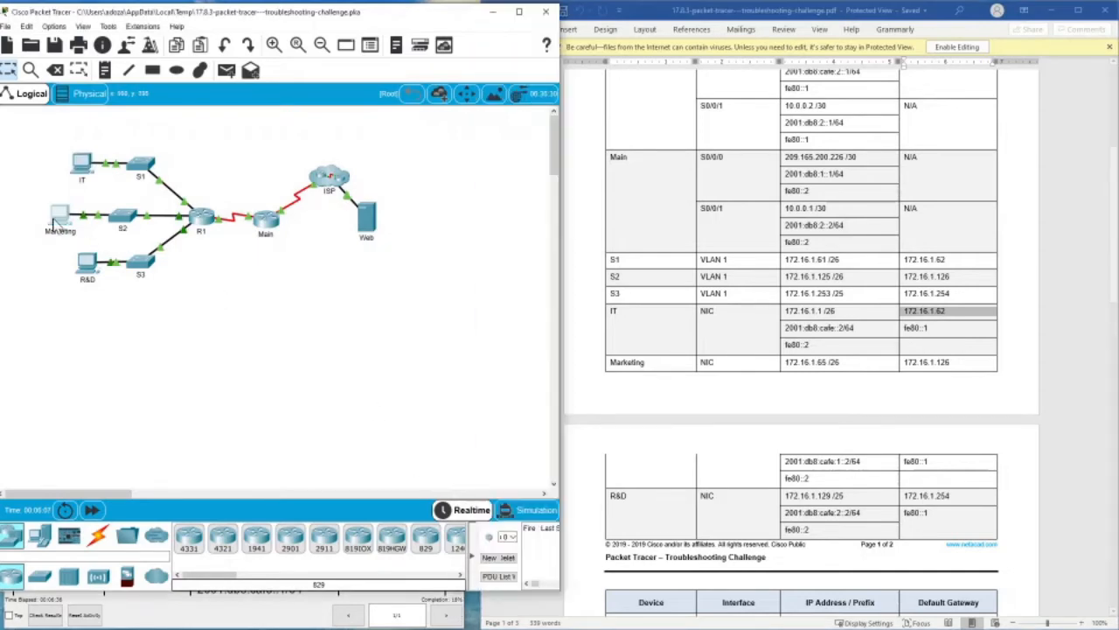
left_click_drag(485, 162, 258, 139)
left_click(230, 206)
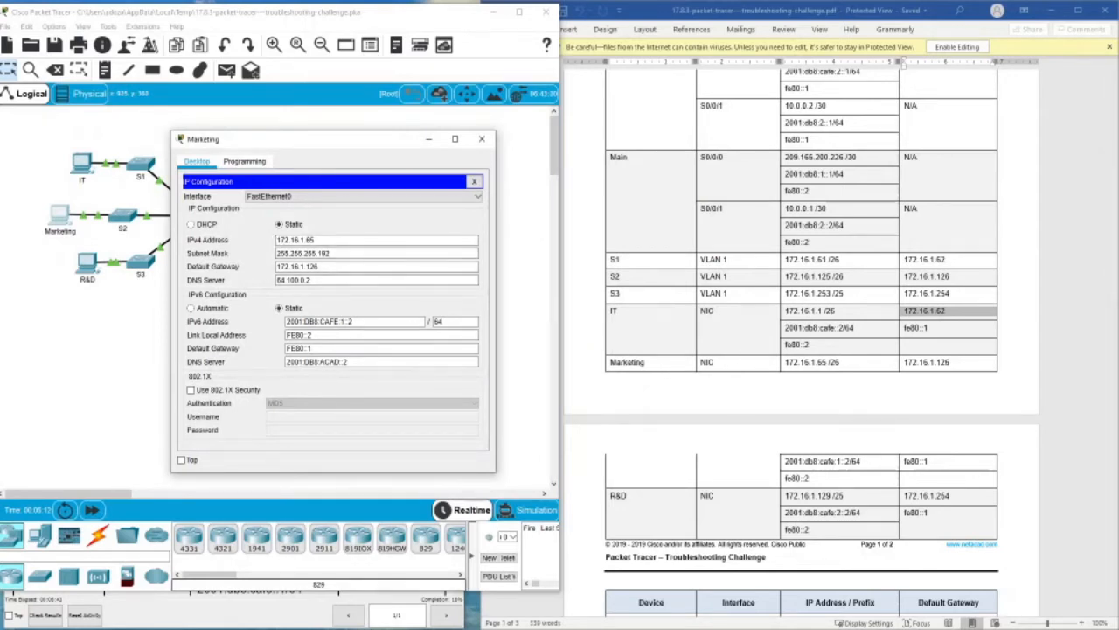
double_click(297, 239)
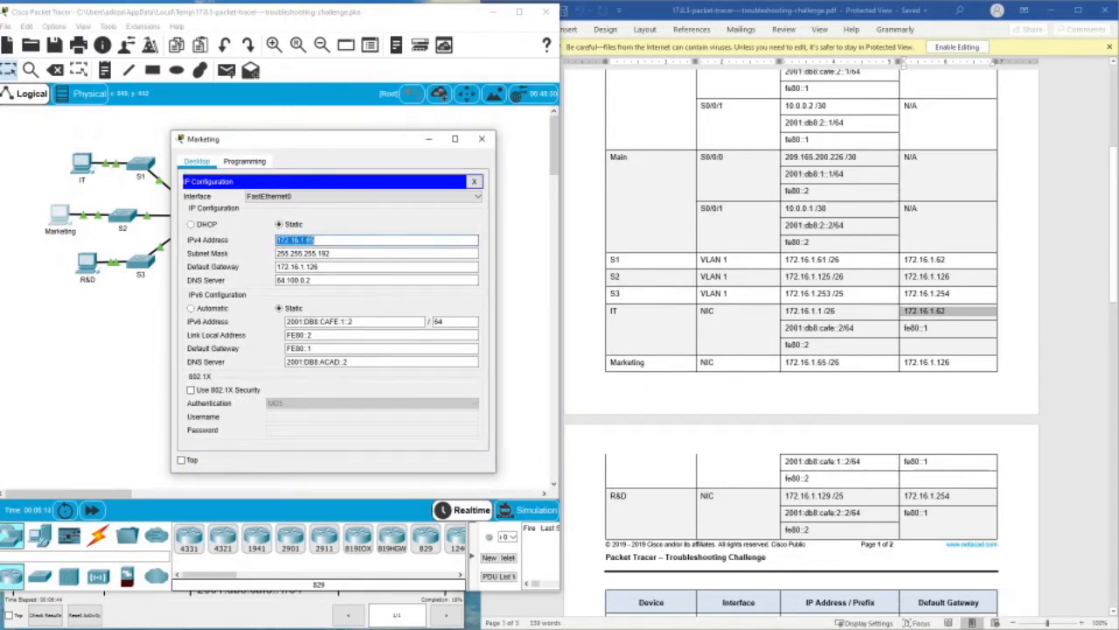
left_click_drag(786, 362, 826, 362)
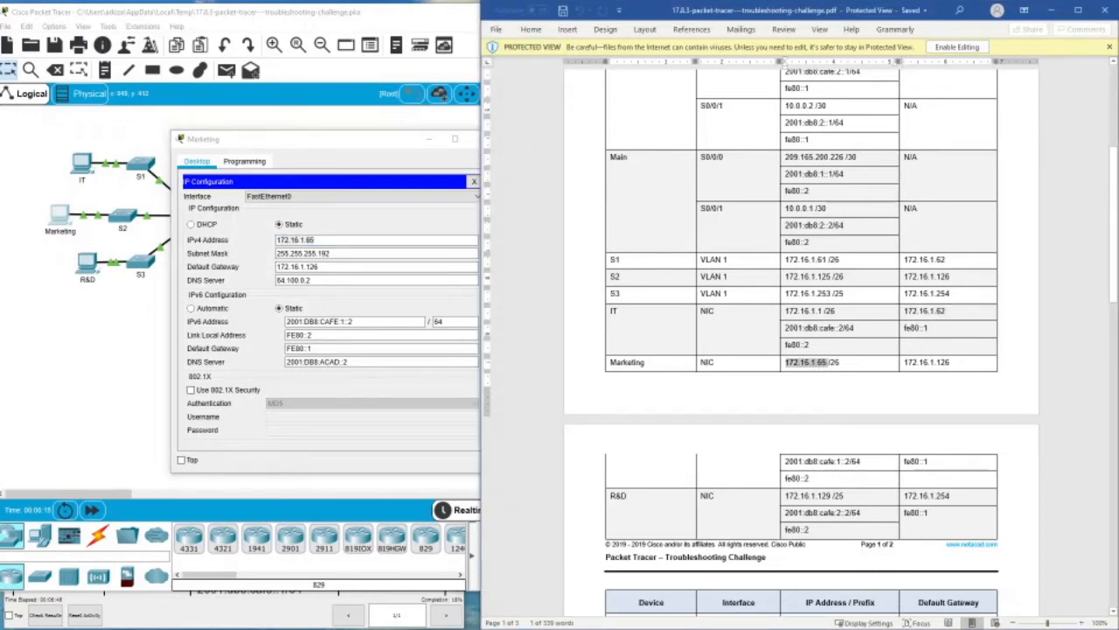
left_click(834, 361)
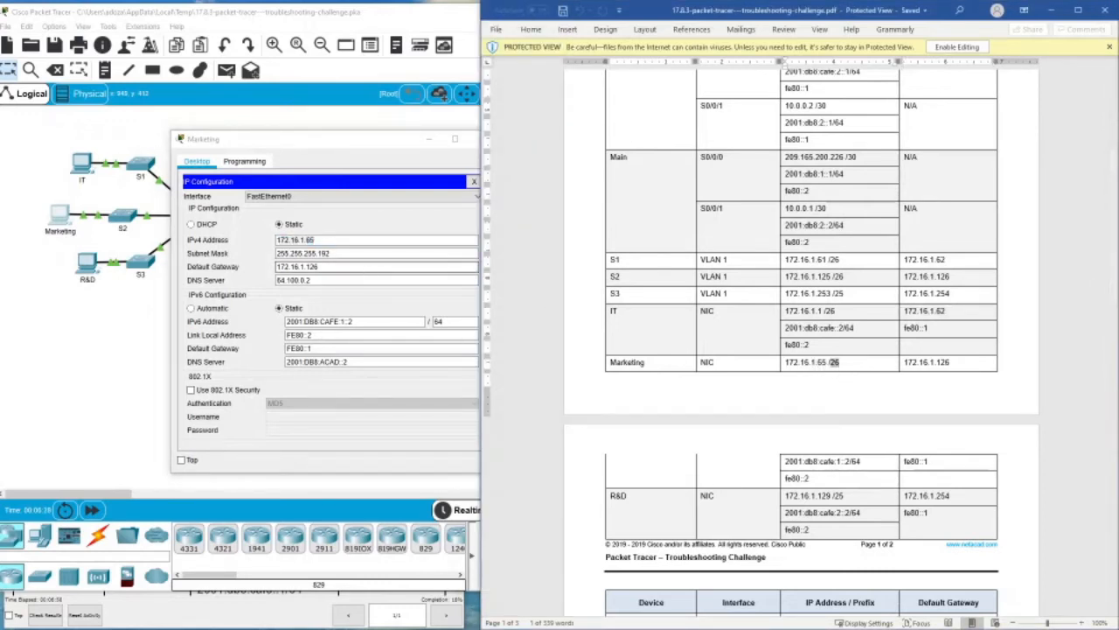
left_click_drag(359, 253, 318, 266)
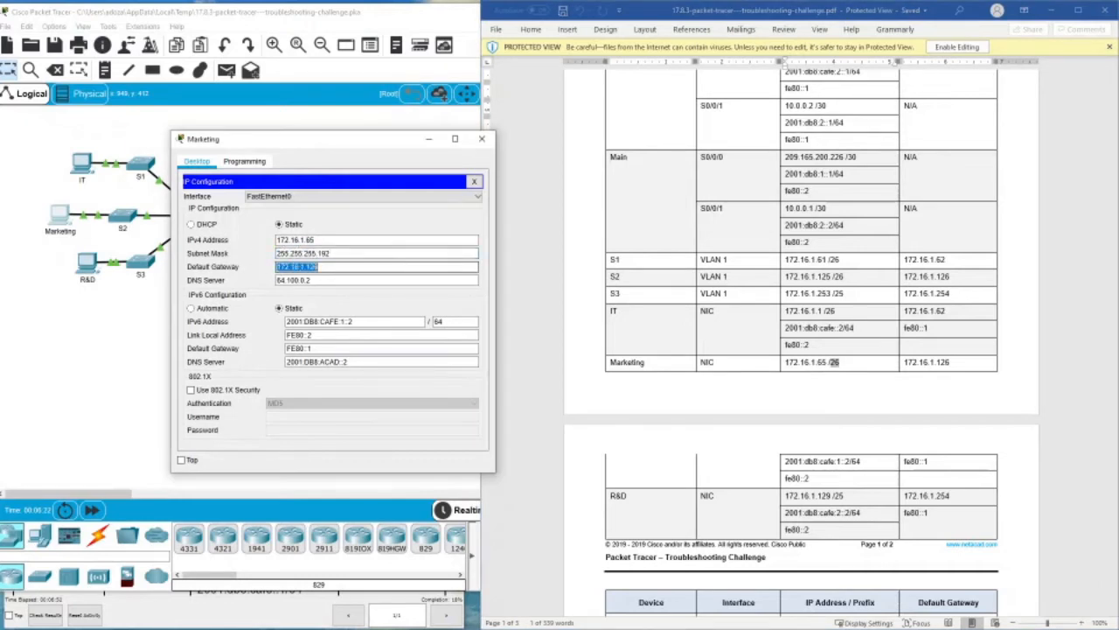
left_click_drag(952, 361, 904, 363)
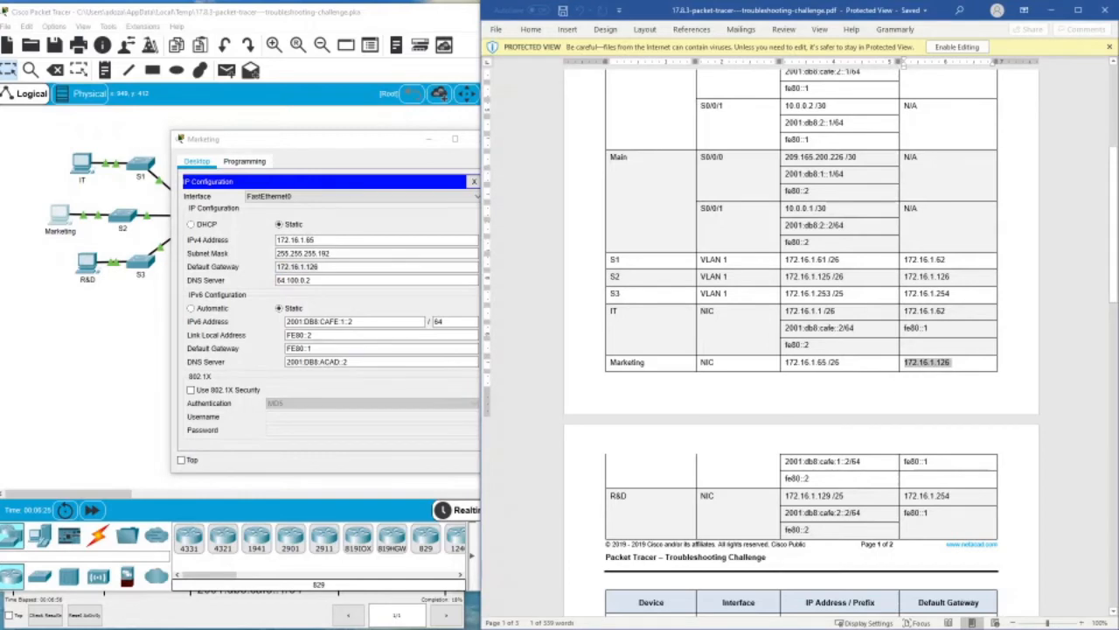
- Check the Marketing PC's IPv6 address, link-local address and IPv6 gateway against the table, and close its configuration
scroll(832, 420, "down", 2)
left_click_drag(779, 368, 849, 369)
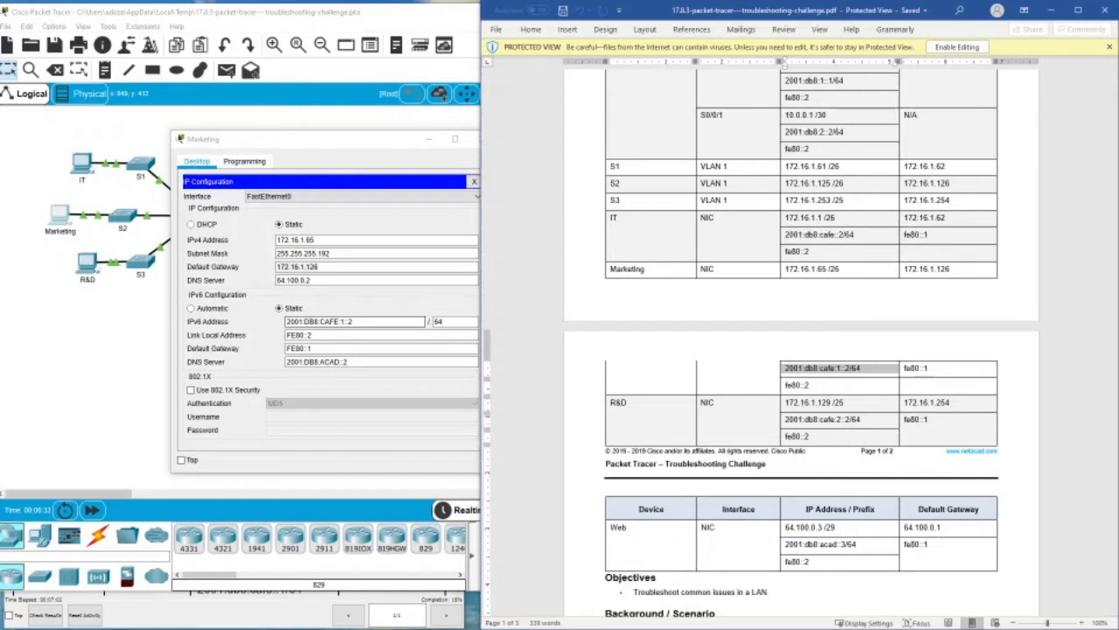
left_click(349, 335)
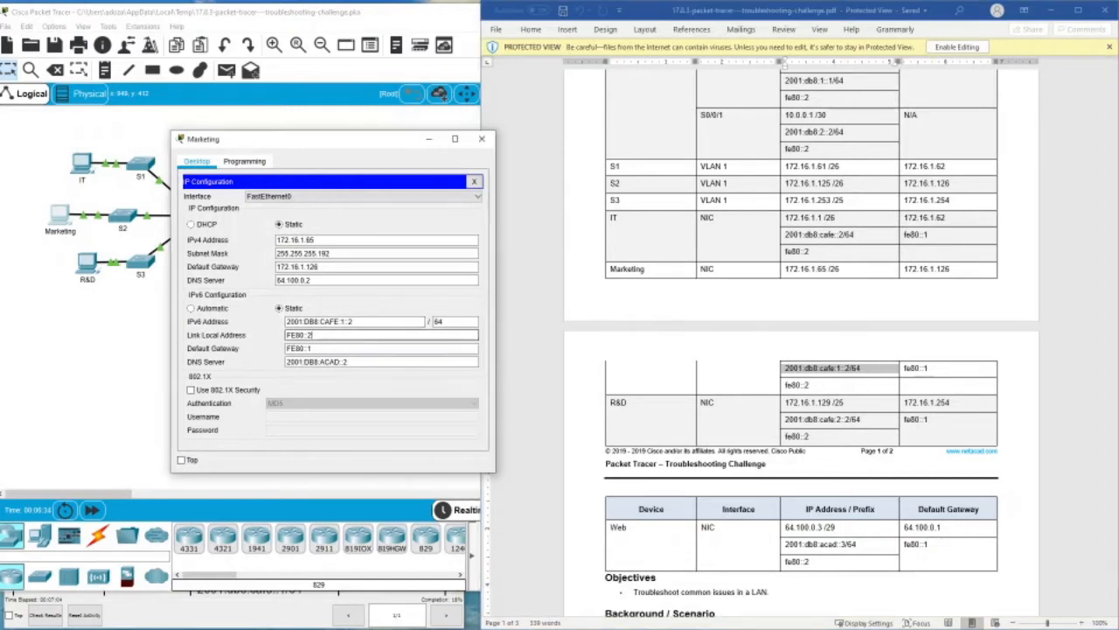
left_click(932, 368)
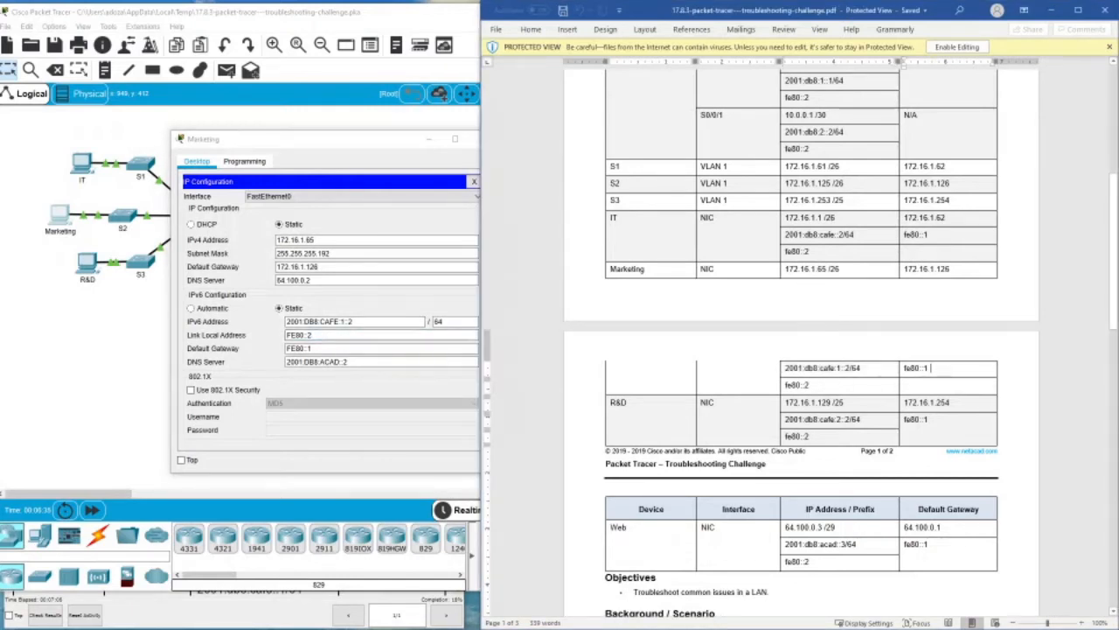
left_click(376, 348)
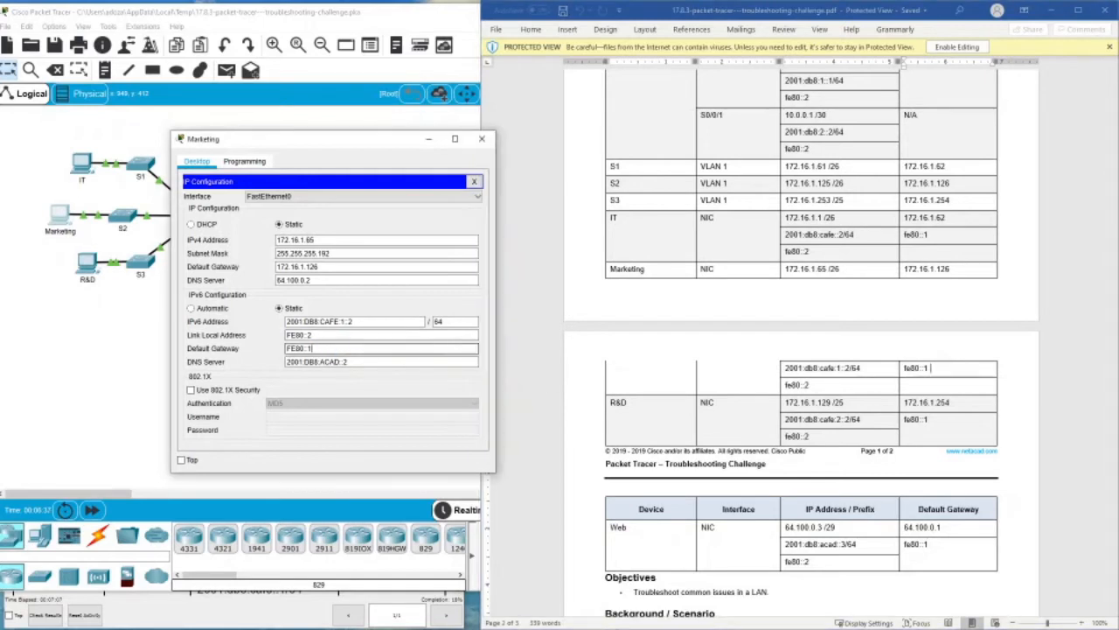
left_click(481, 138)
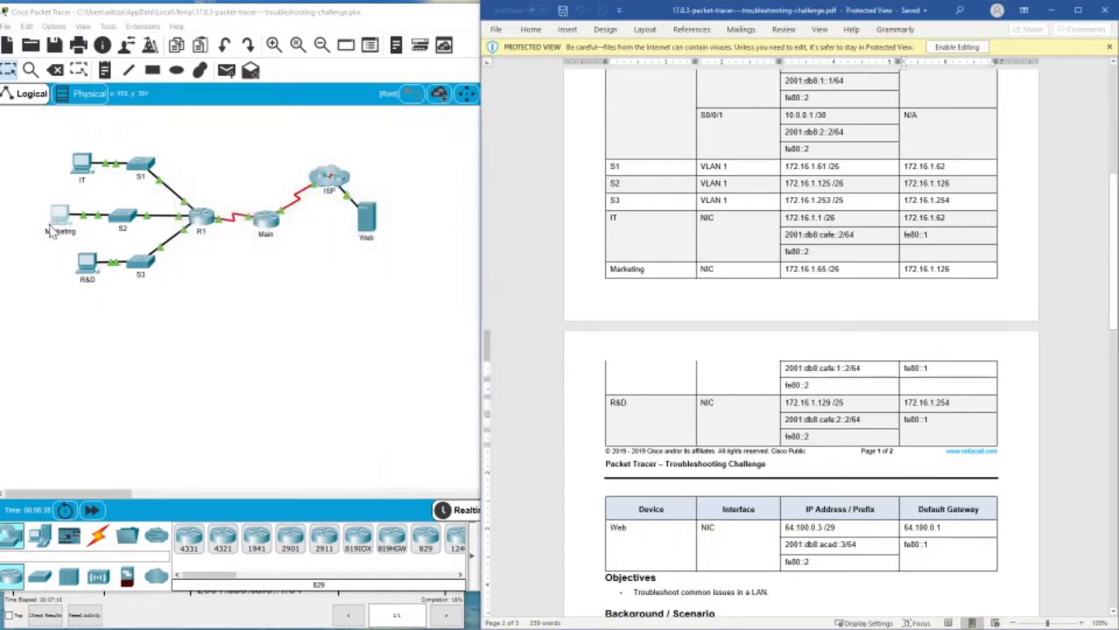
- Open the R&D PC's IP configuration and check its IPv4 address, subnet mask and default gateway against the addressing table
left_click(87, 263)
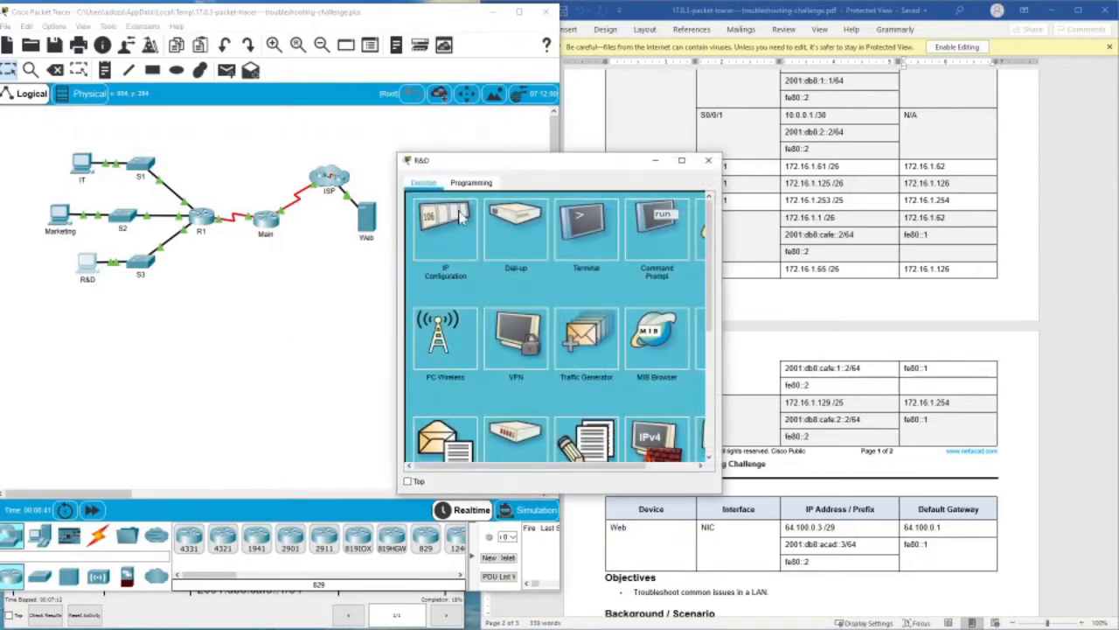
left_click_drag(482, 162, 245, 159)
left_click(185, 225)
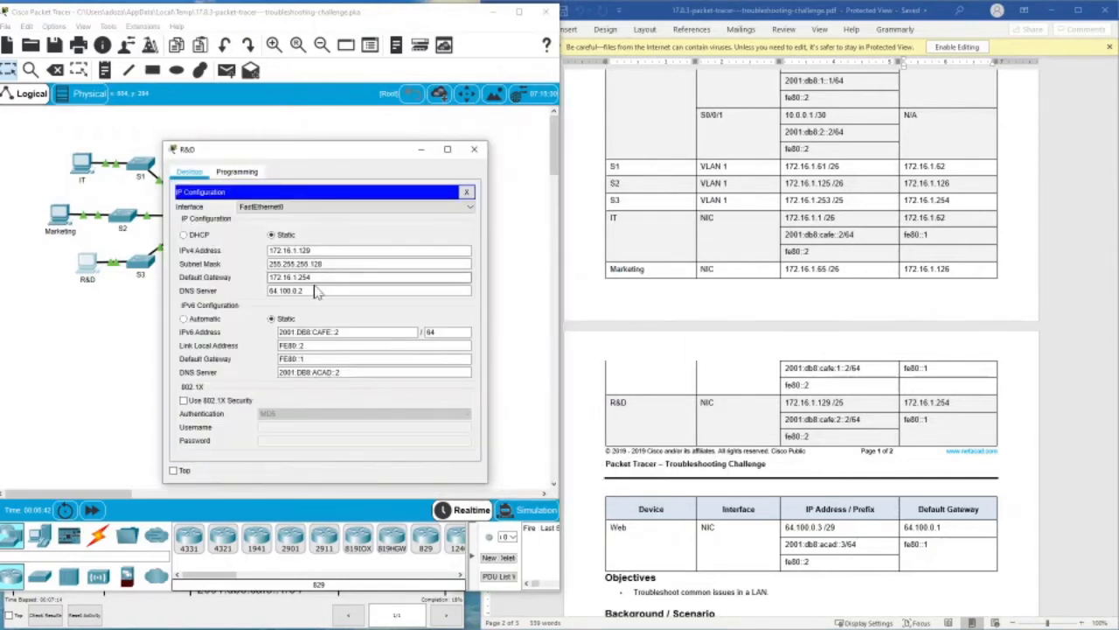
scroll(801, 350, "down", 3)
scroll(801, 350, "up", 1)
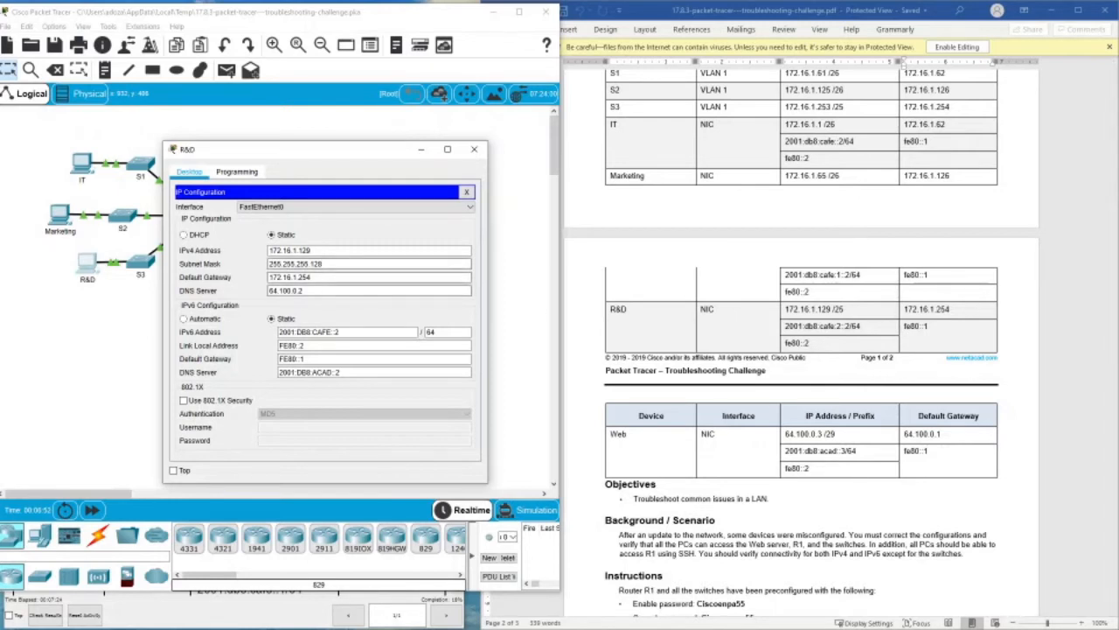
left_click_drag(323, 264, 308, 264)
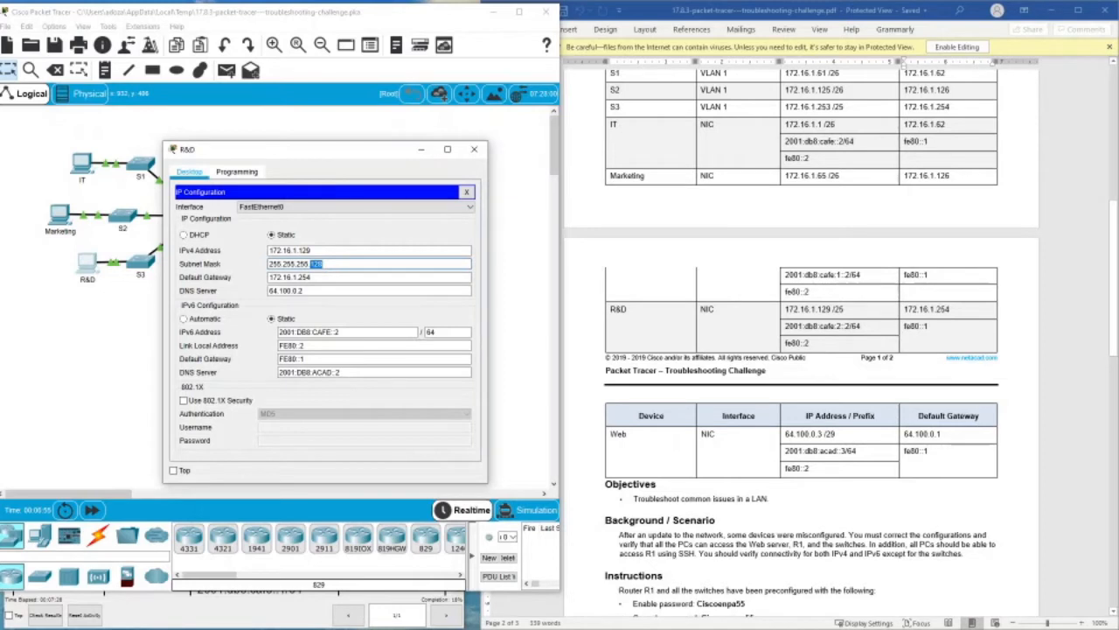
left_click_drag(833, 309, 845, 309)
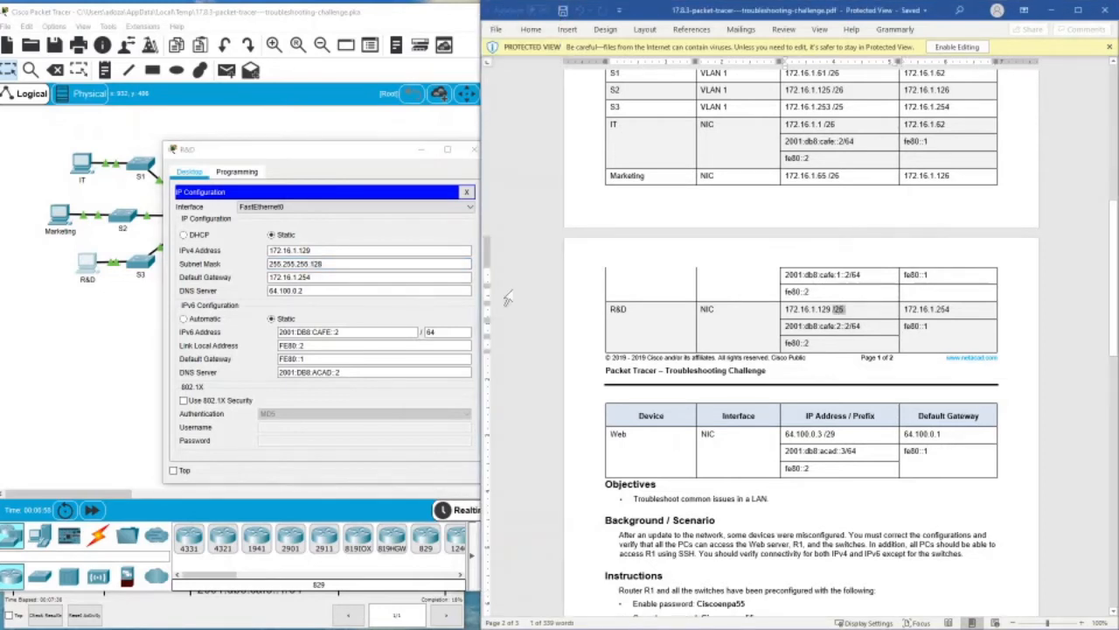
left_click_drag(312, 277, 277, 277)
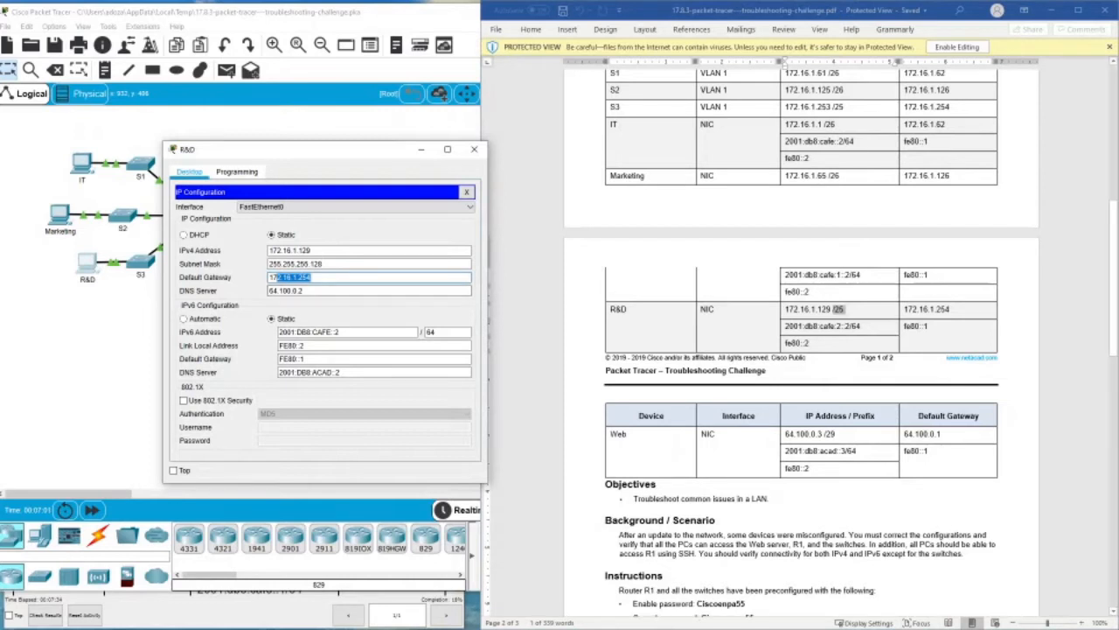
- Set the R&D PC's IPv6 address to 2001:db8:cafe:2::2, copied from the addressing table, and close its configuration
left_click(288, 332)
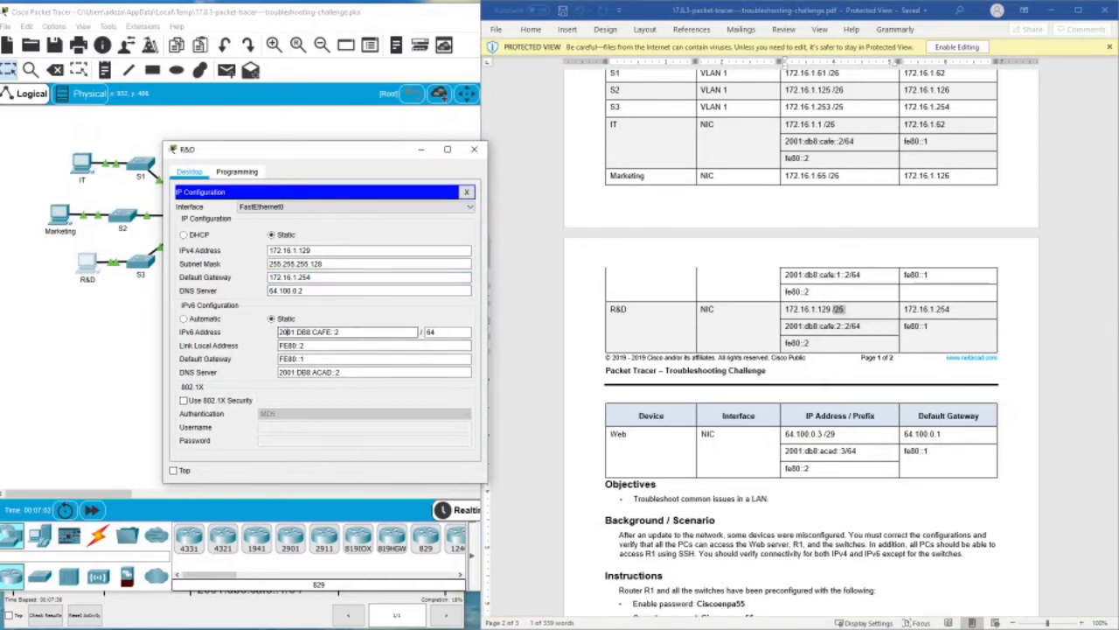
left_click_drag(278, 332, 343, 332)
left_click(859, 331)
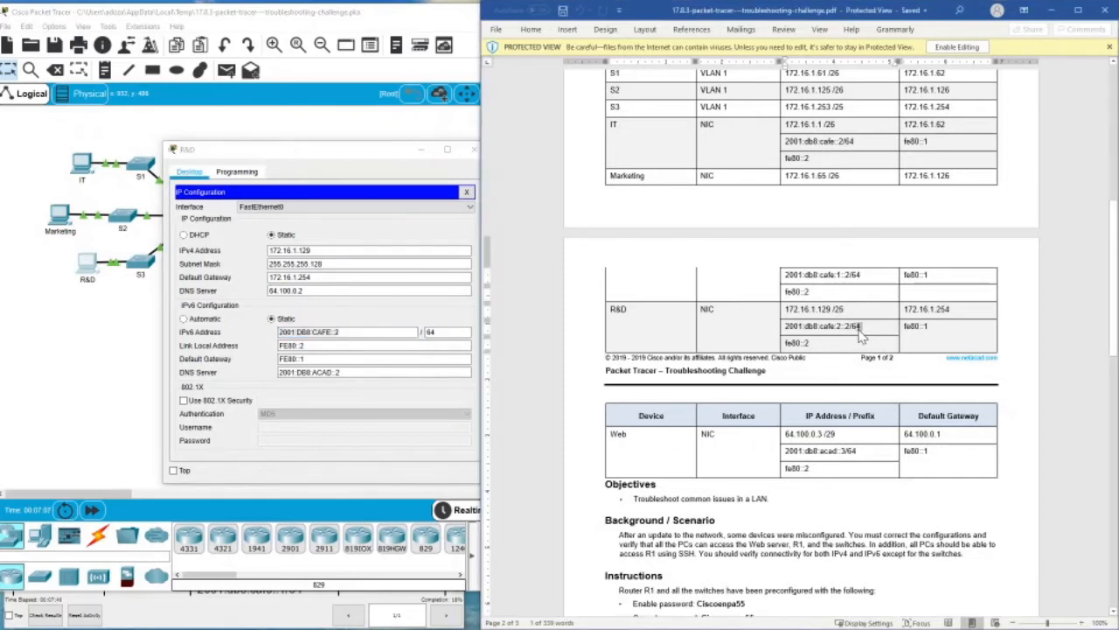
left_click_drag(852, 327, 785, 327)
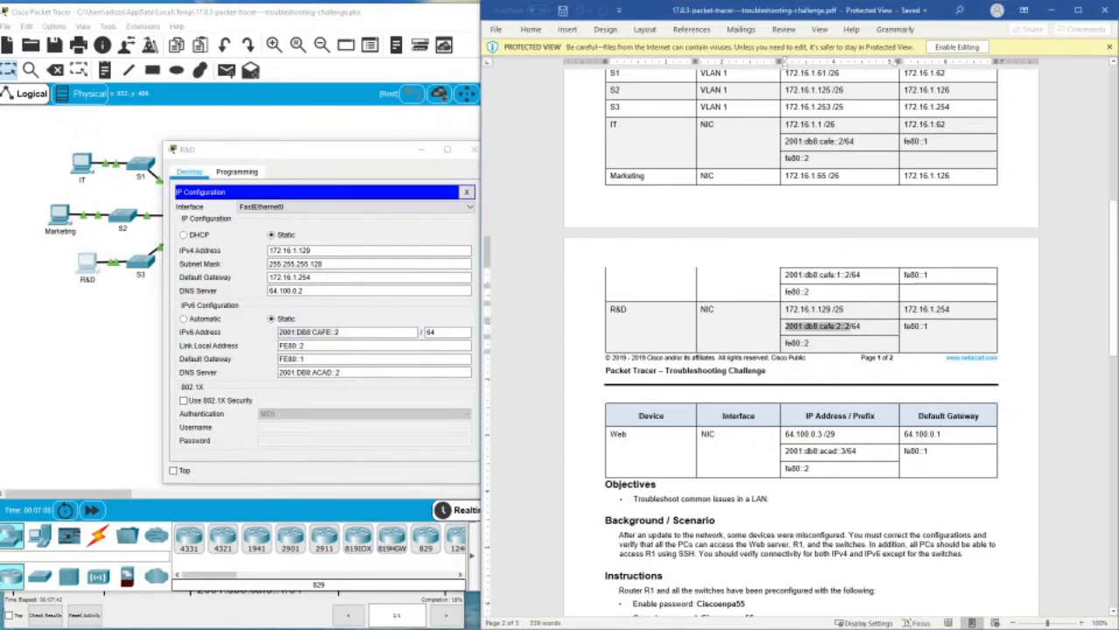
right_click(789, 327)
left_click(812, 346)
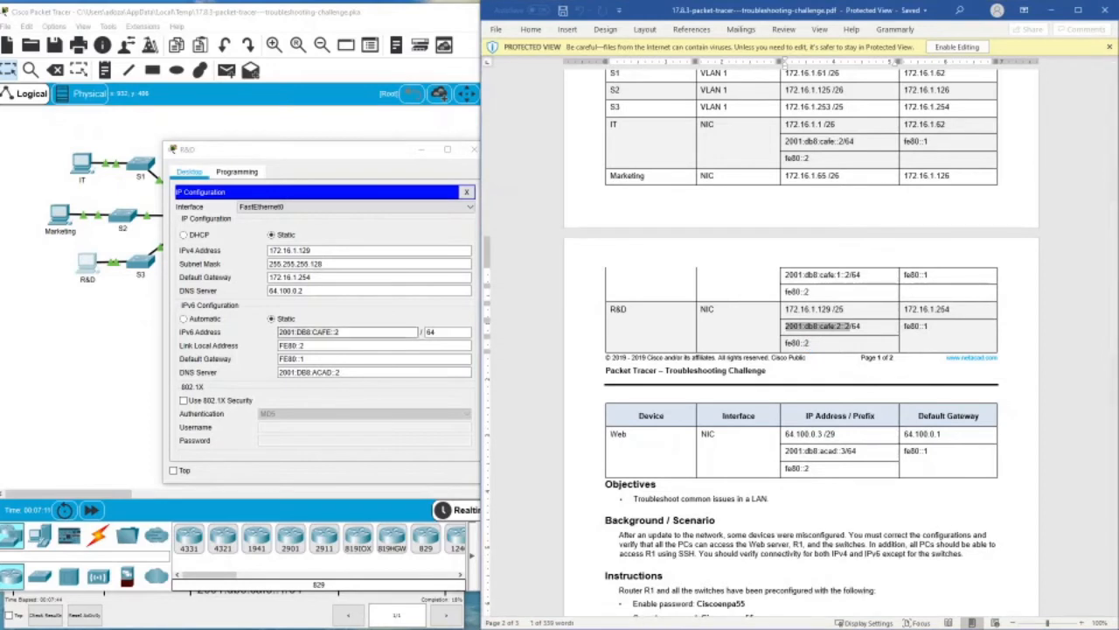
left_click_drag(341, 332, 280, 333)
right_click(287, 333)
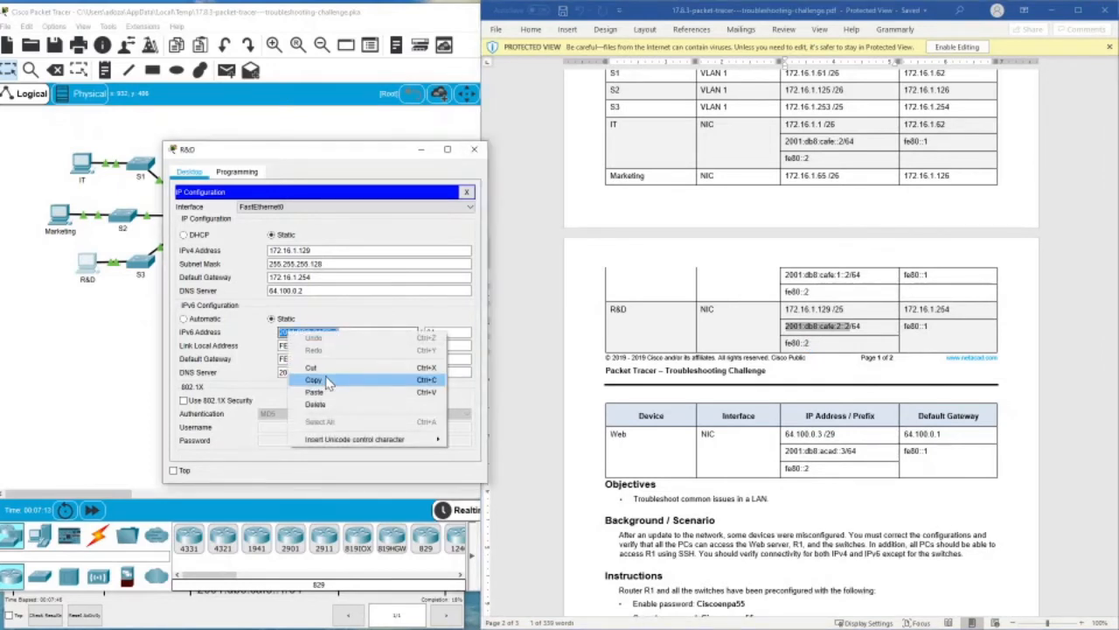
left_click(325, 392)
left_click(447, 333)
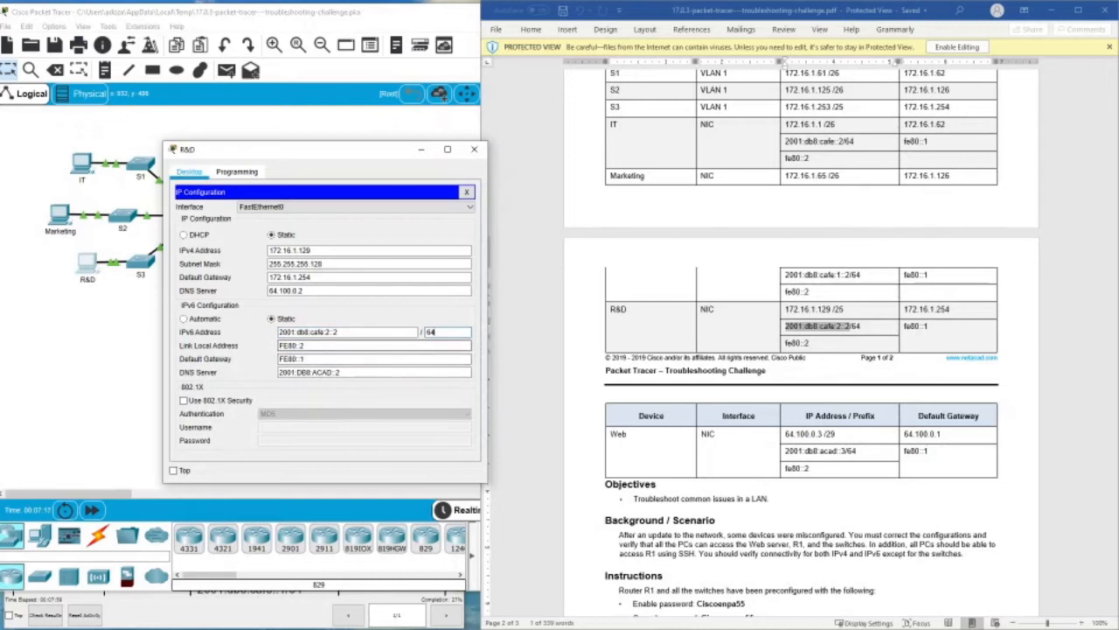
key("Tab")
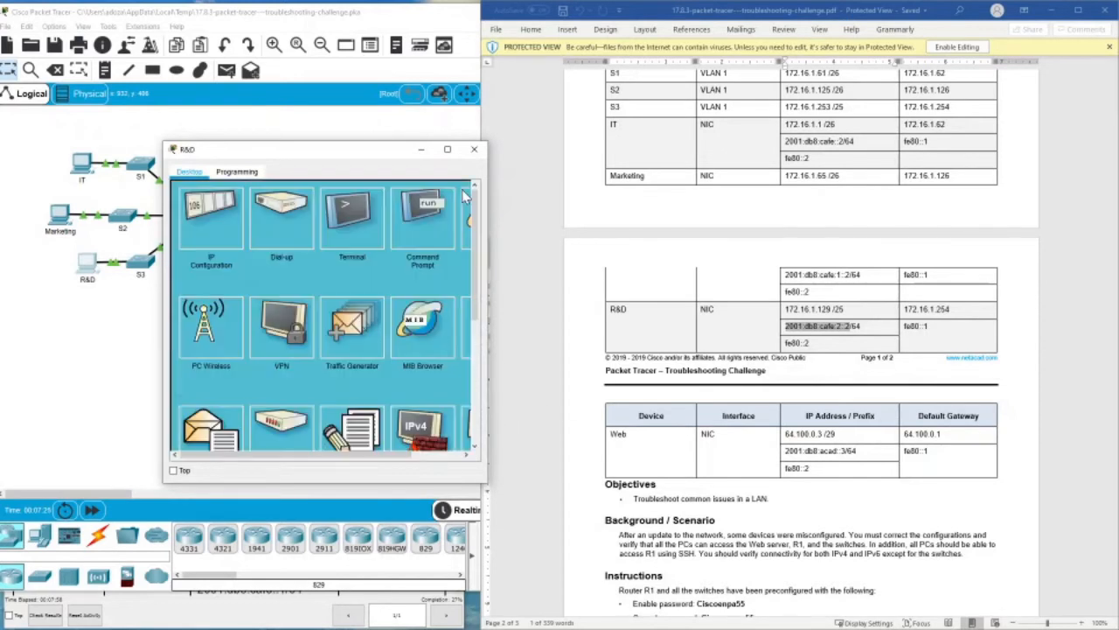
left_click(466, 191)
left_click(474, 152)
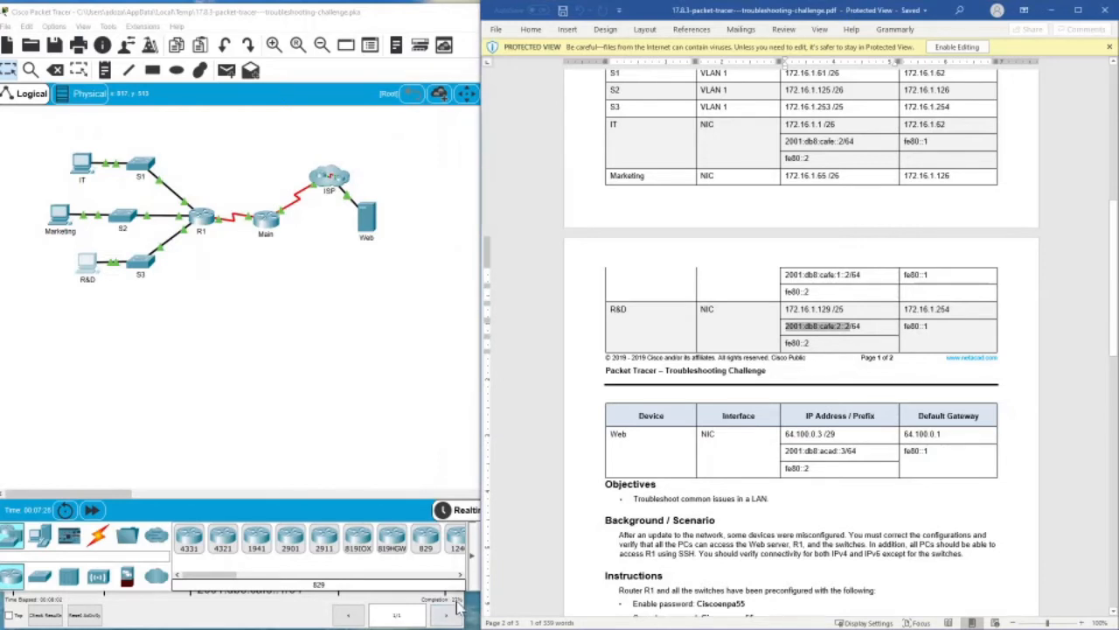
left_click(334, 437)
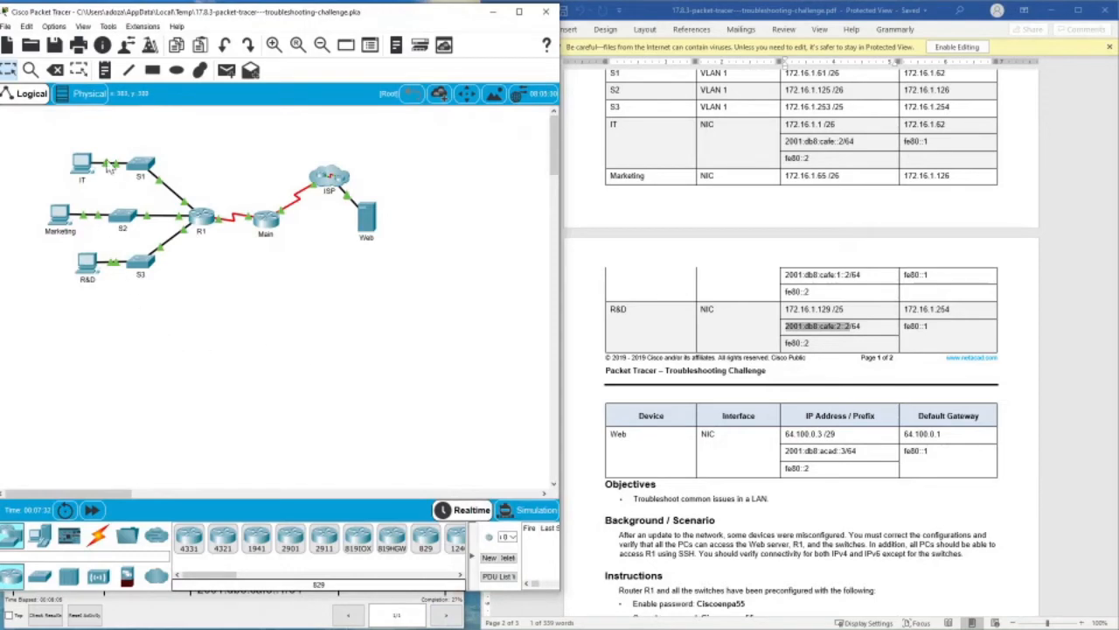
left_click(138, 168)
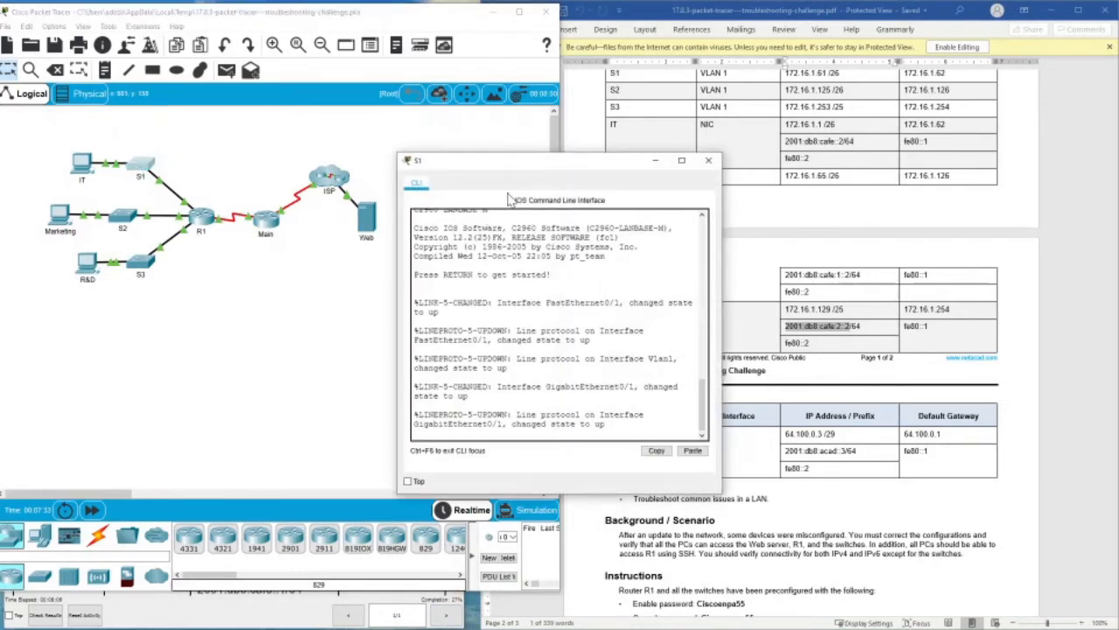
left_click_drag(519, 156, 229, 86)
key("Return")
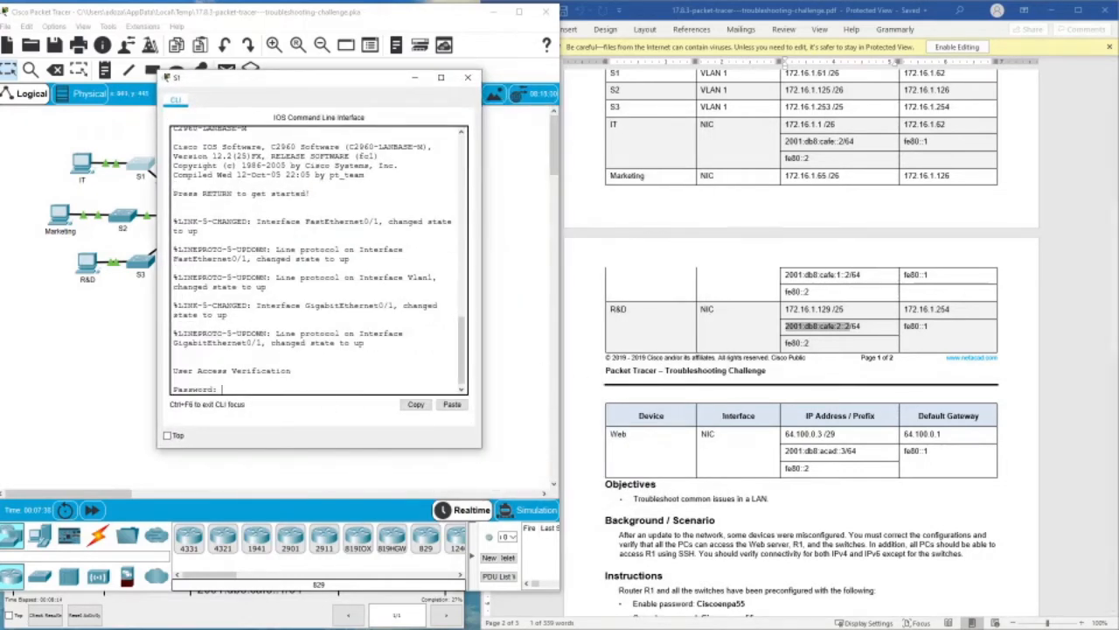
scroll(801, 341, "down", 5)
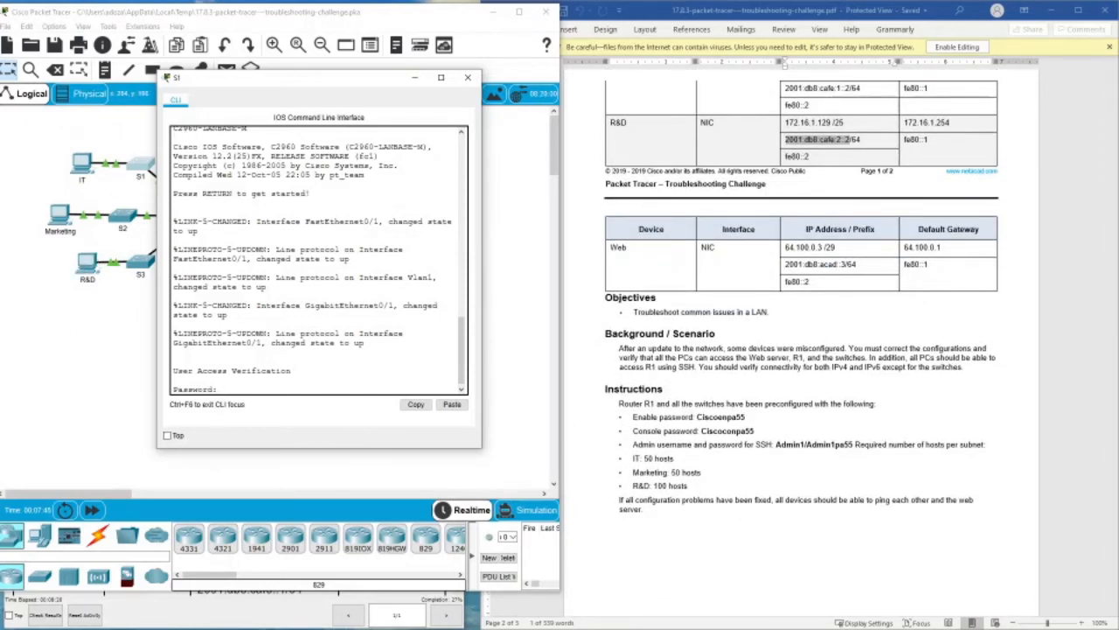
left_click(467, 77)
- Connect the IT PC to switch S1 with a console cable
left_click(97, 536)
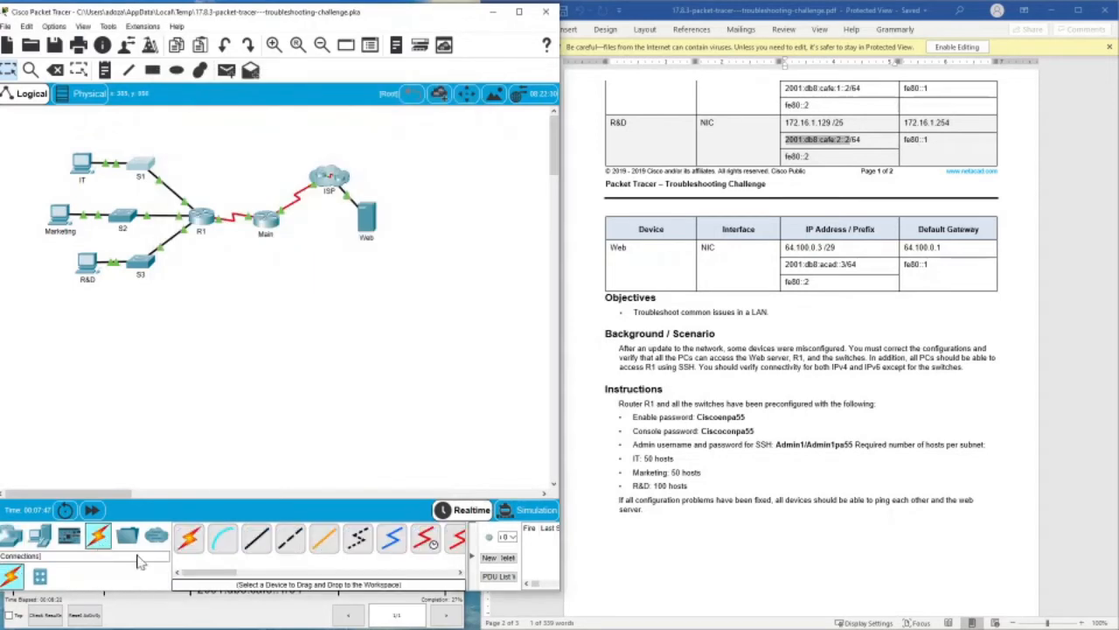
left_click(222, 538)
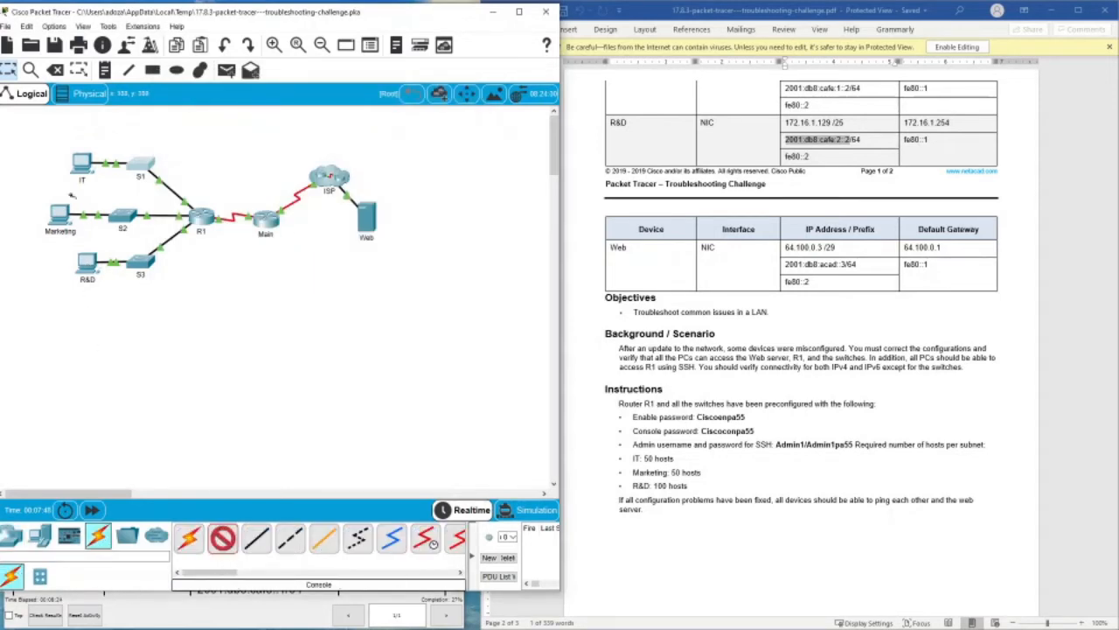
left_click(100, 166)
left_click(140, 163)
left_click(166, 172)
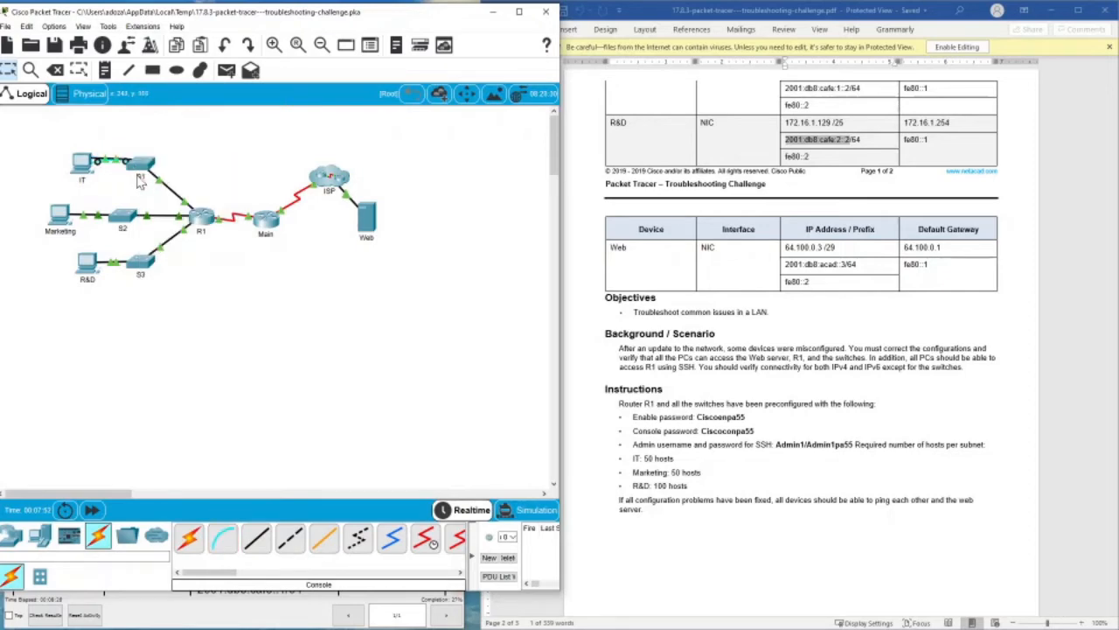
- Open a terminal session on the IT PC with the default port settings to reach S1 through the console connection
left_click(82, 165)
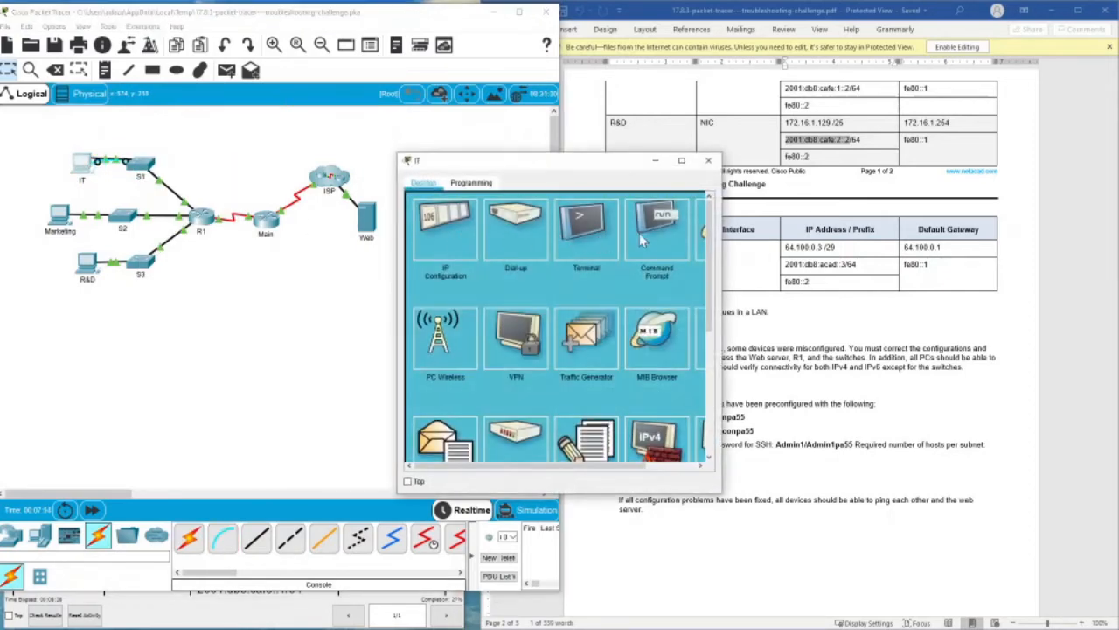
left_click(591, 233)
left_click(674, 292)
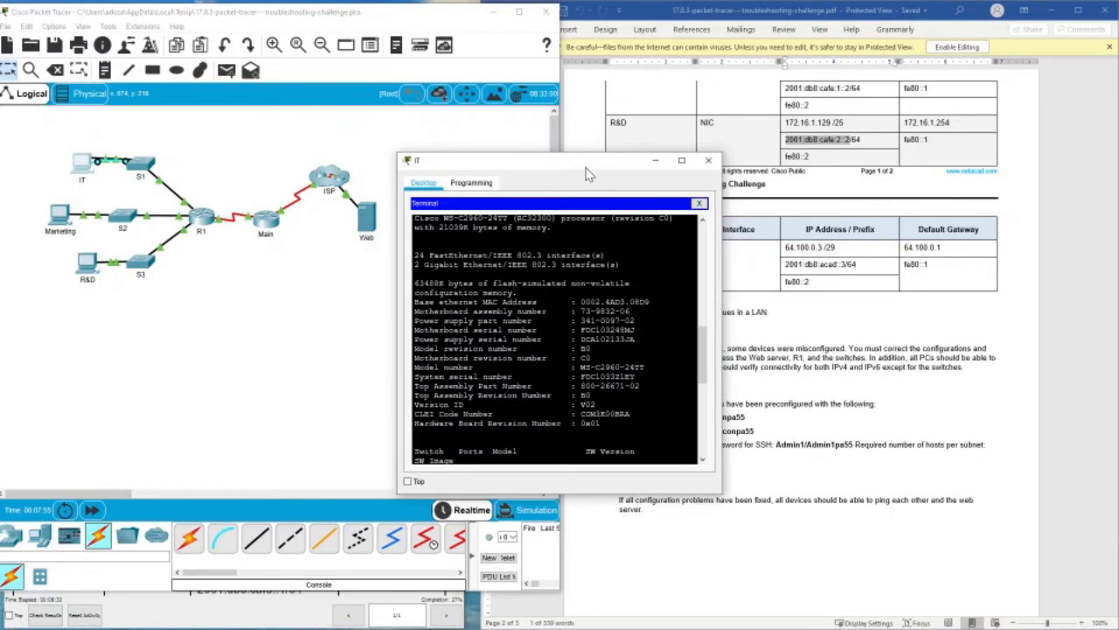
- Log in to S1 with the console password and enter privileged EXEC mode using the enable password
left_click_drag(586, 174, 339, 164)
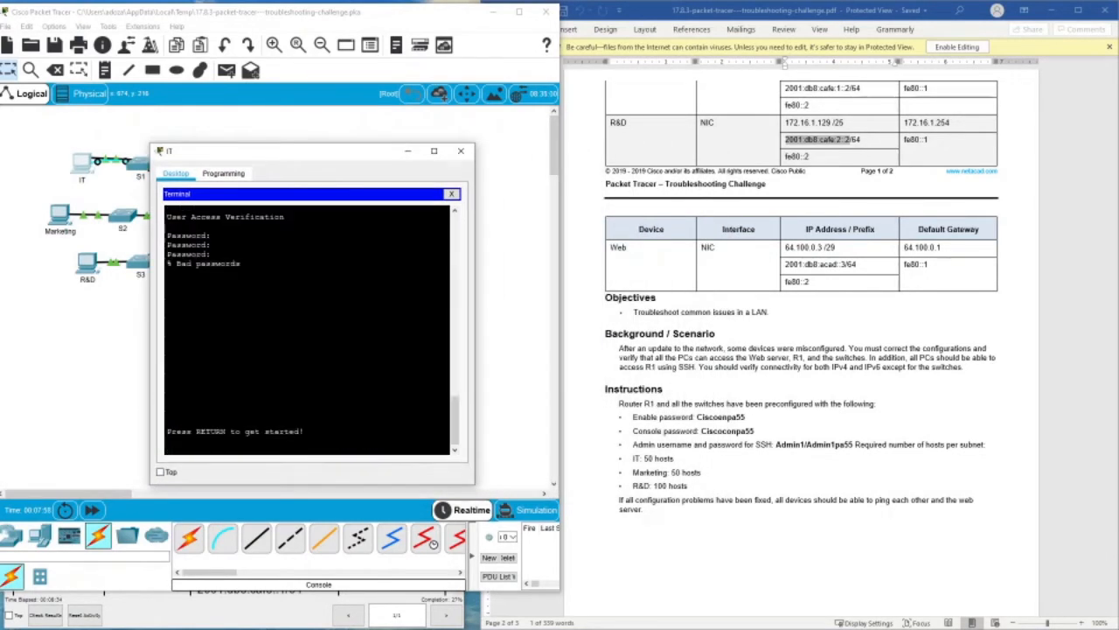
key("Return")
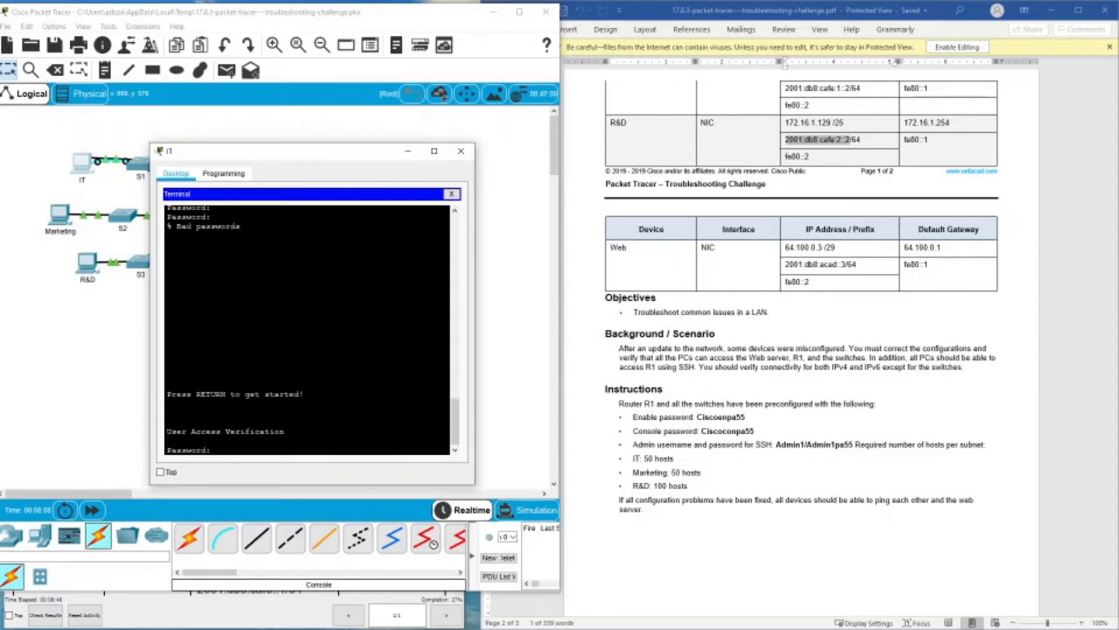
key("Return")
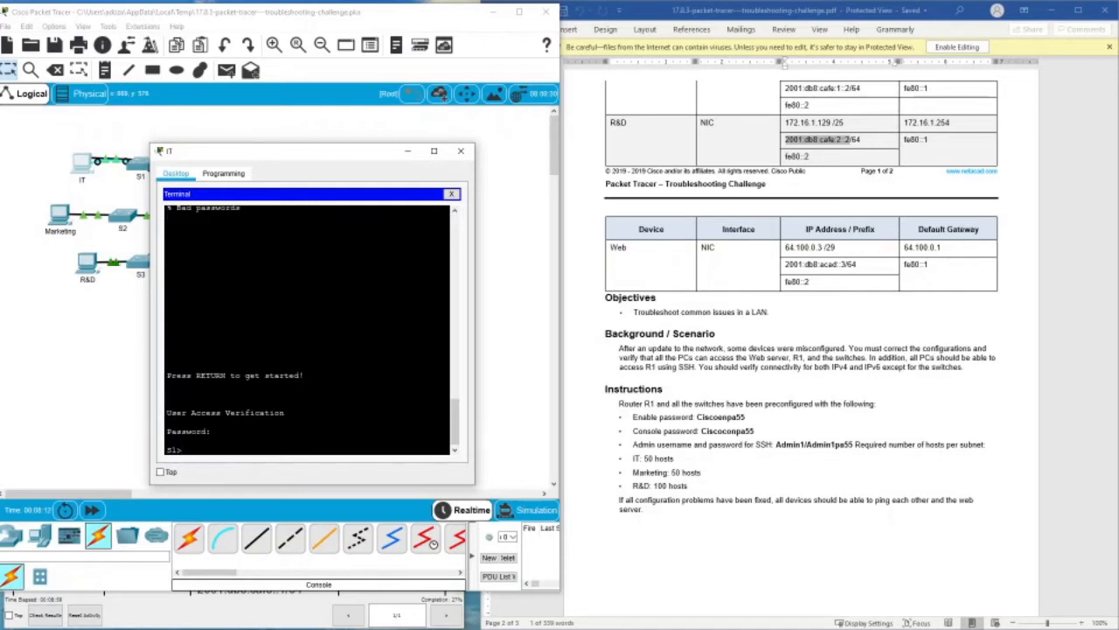
type("en")
key("Return")
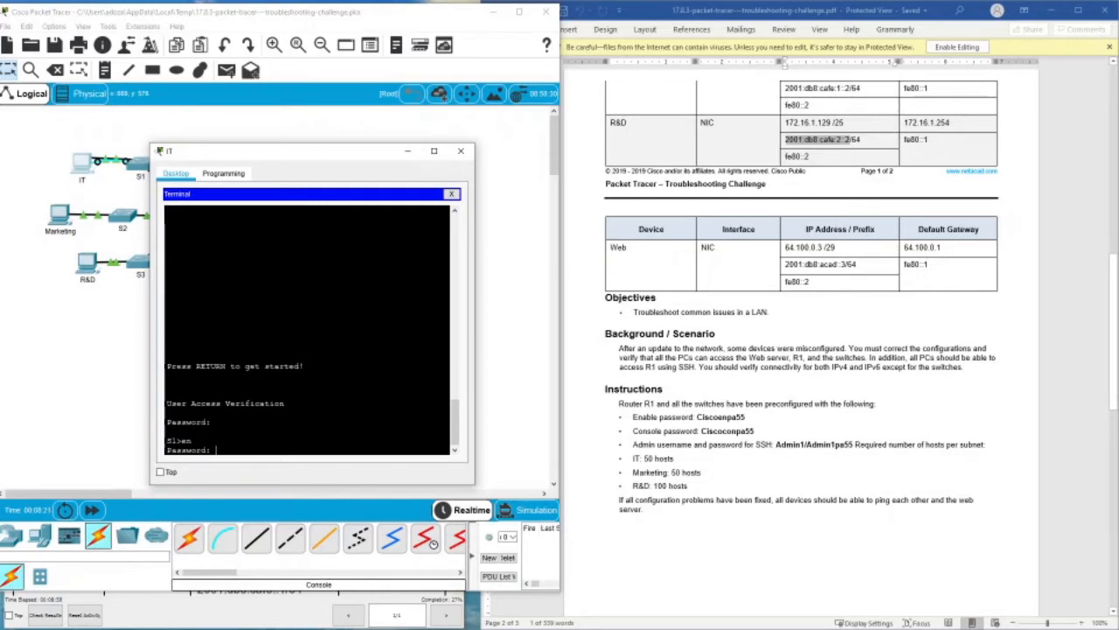
key("Return")
key("Return")
key("Return")
key("Return")
key("Return")
key("Return")
key("Return")
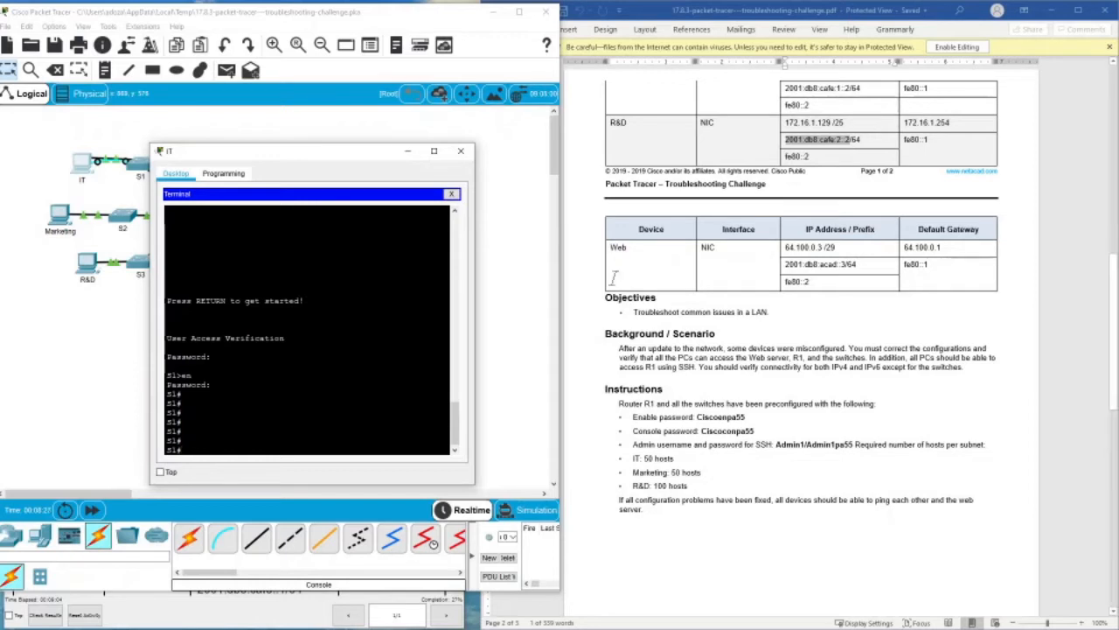
- Show S1's running configuration, check its VLAN 1 address, mask and default gateway against the addressing table, and close the IT PC's window
left_click_drag(317, 158, 377, 165)
type("show ")
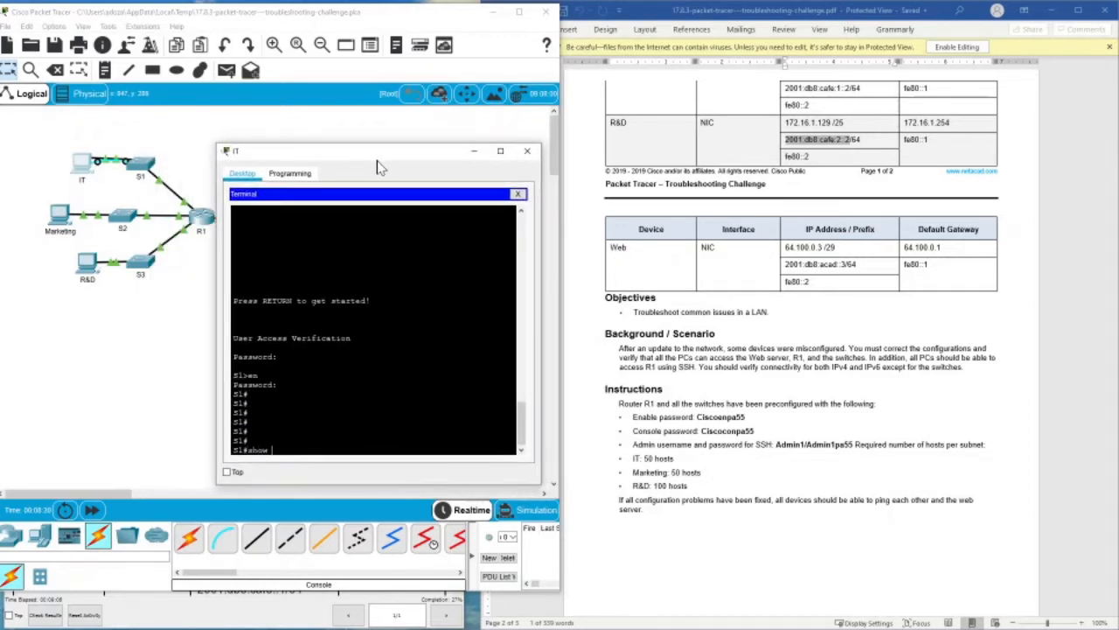
type("run")
key("Tab")
key("Return")
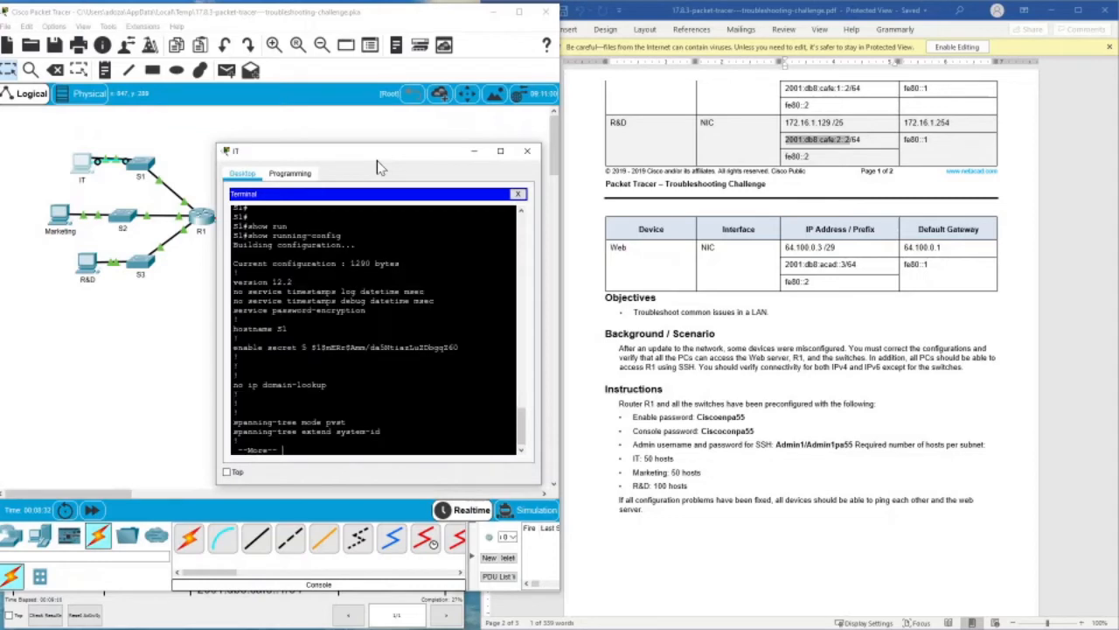
key("space")
key("space")
left_click_drag(346, 156, 250, 143)
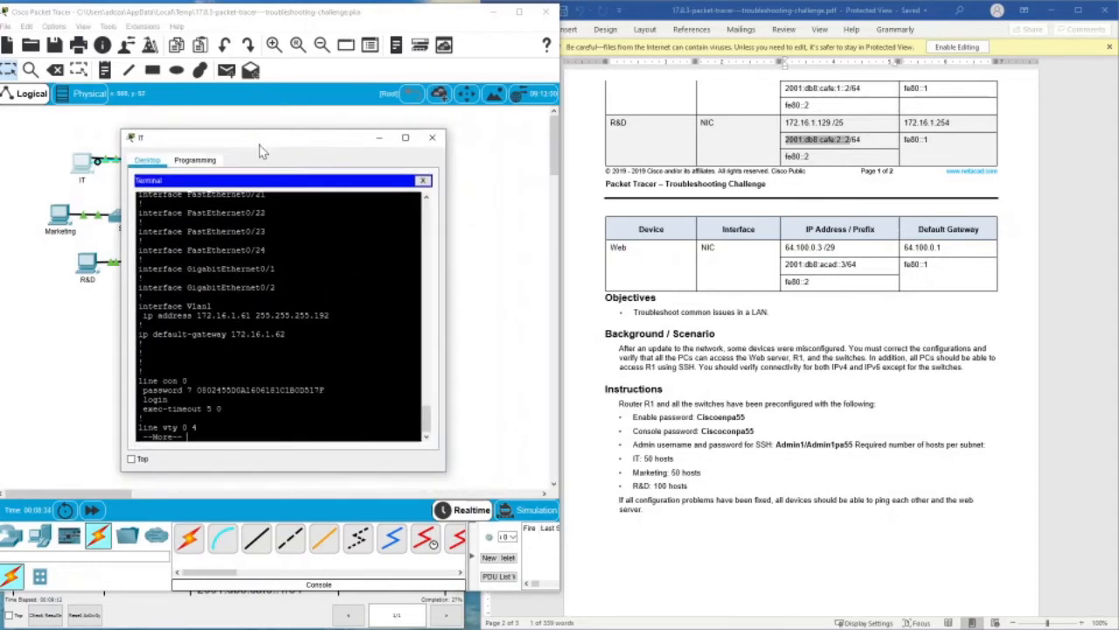
scroll(800, 262, "up", 6)
scroll(748, 312, "up", 4)
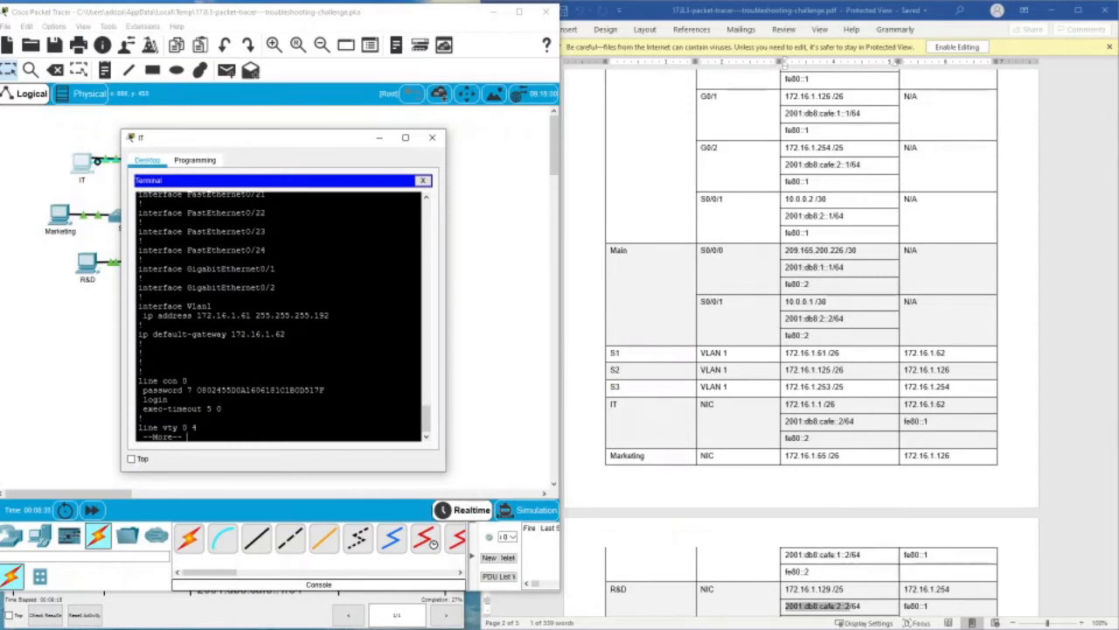
left_click_drag(147, 306, 330, 315)
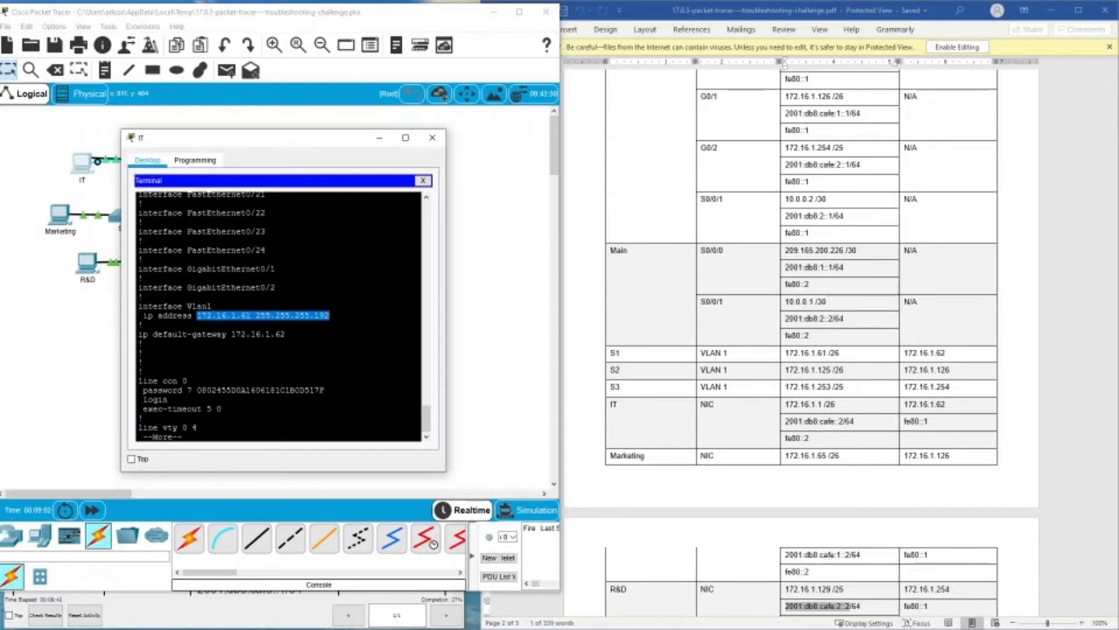
left_click(432, 138)
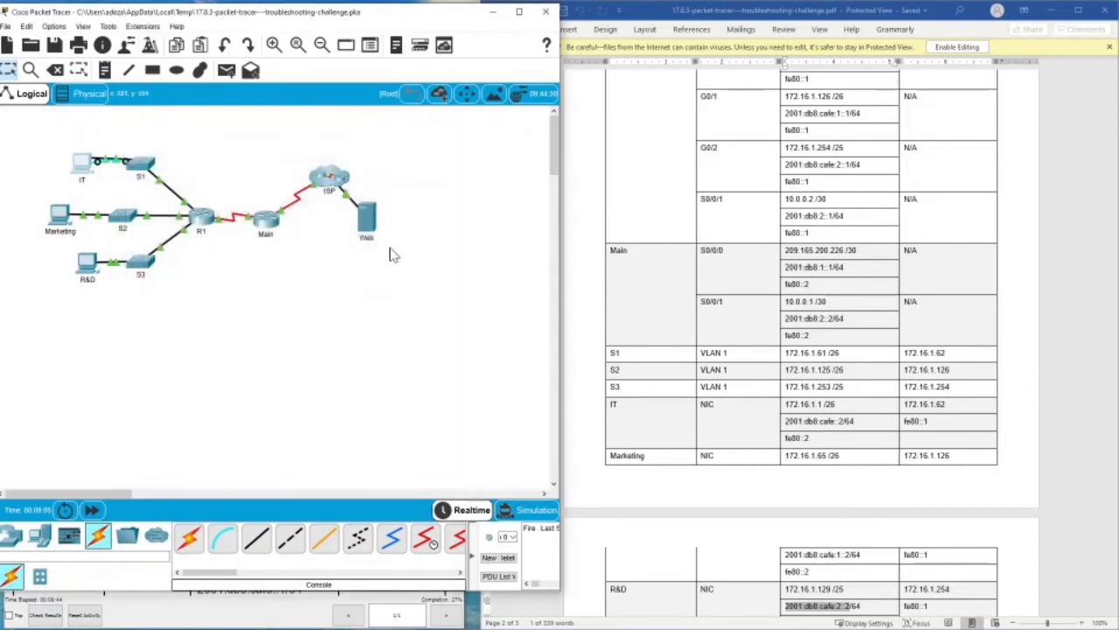
- Open S2's command line, log in with the console password and enter privileged EXEC mode using the enable password
left_click(126, 224)
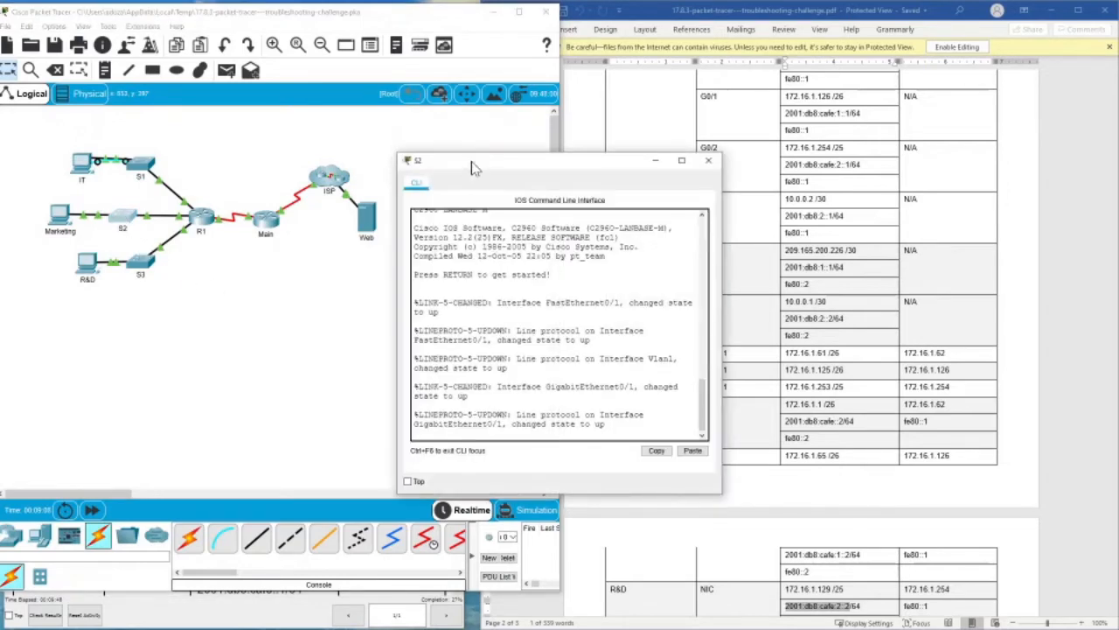
left_click_drag(474, 163, 271, 137)
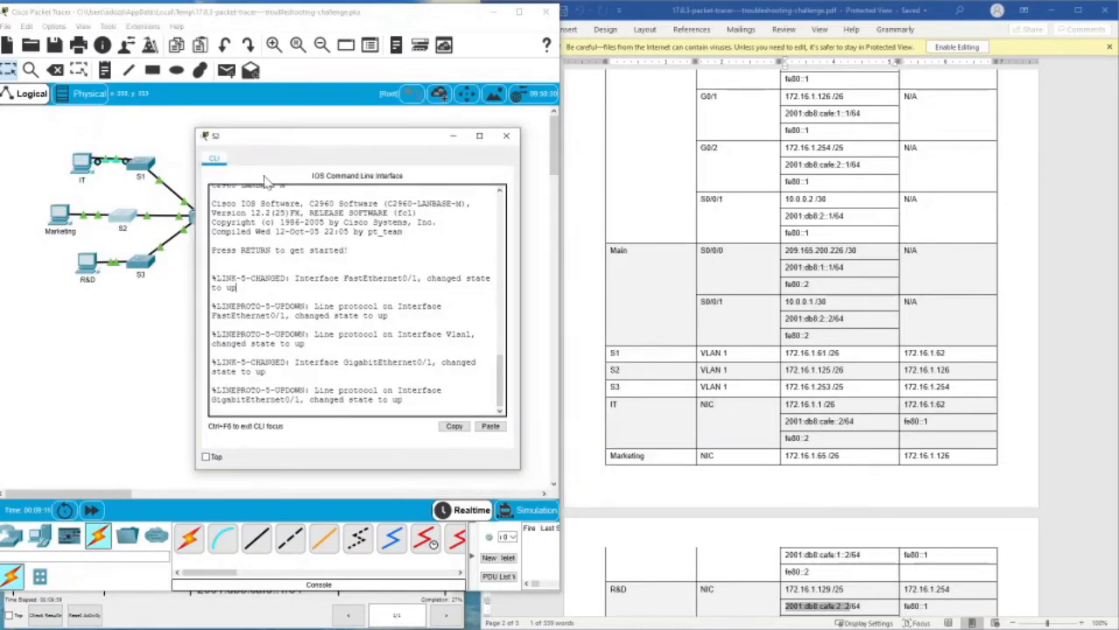
key("Return")
key("Return")
key("Return")
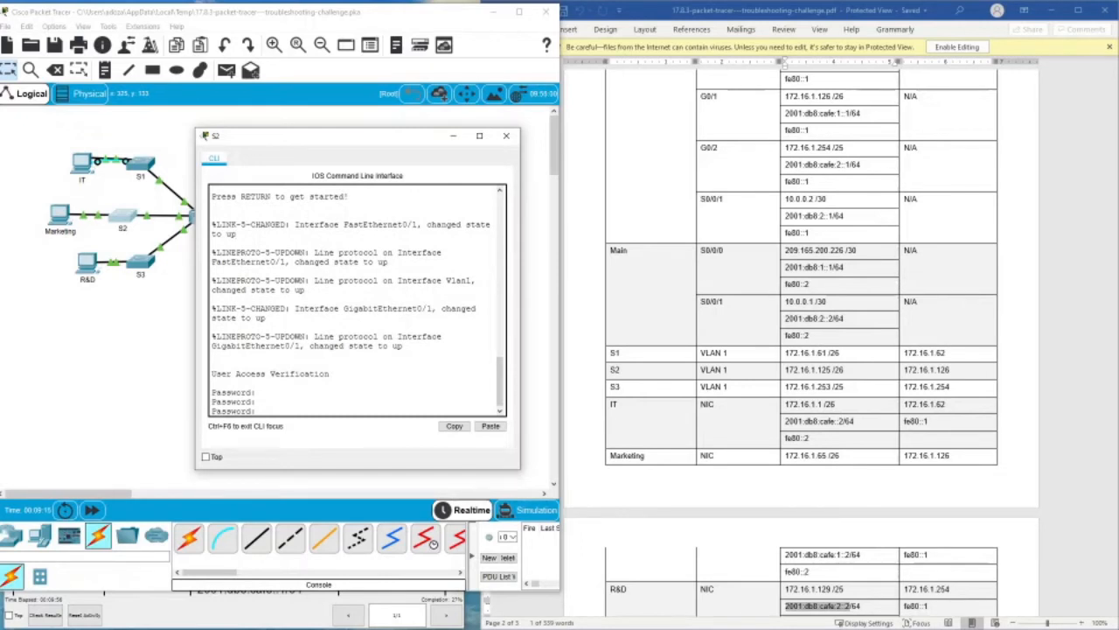
scroll(801, 350, "down", 10)
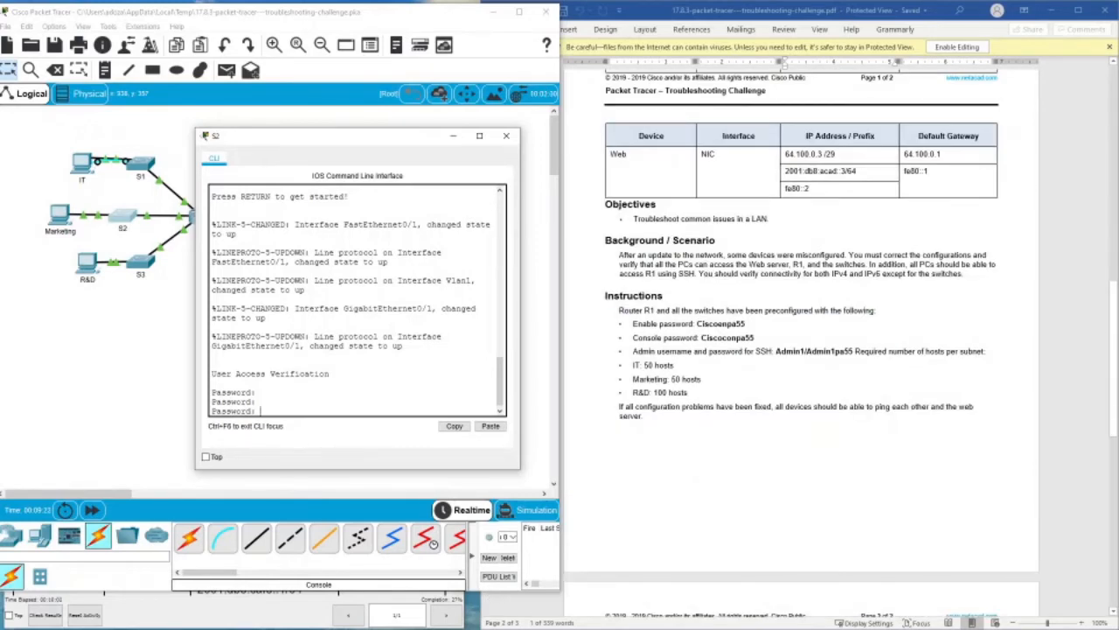
key("Return")
type("en")
key("Return")
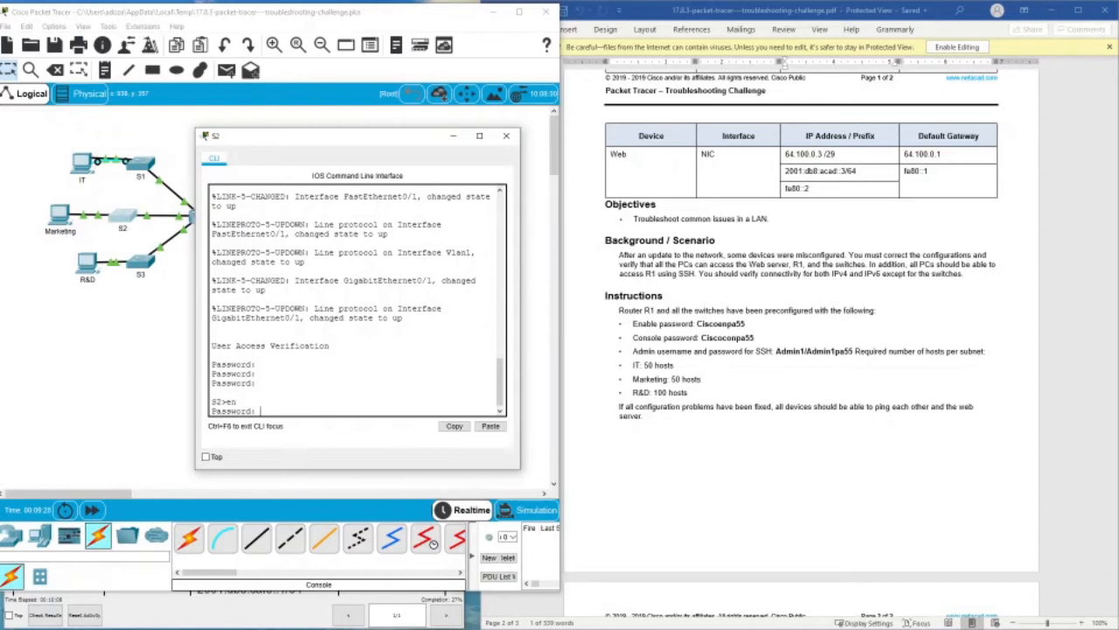
key("Return")
key("Return")
key("Return")
key("Return")
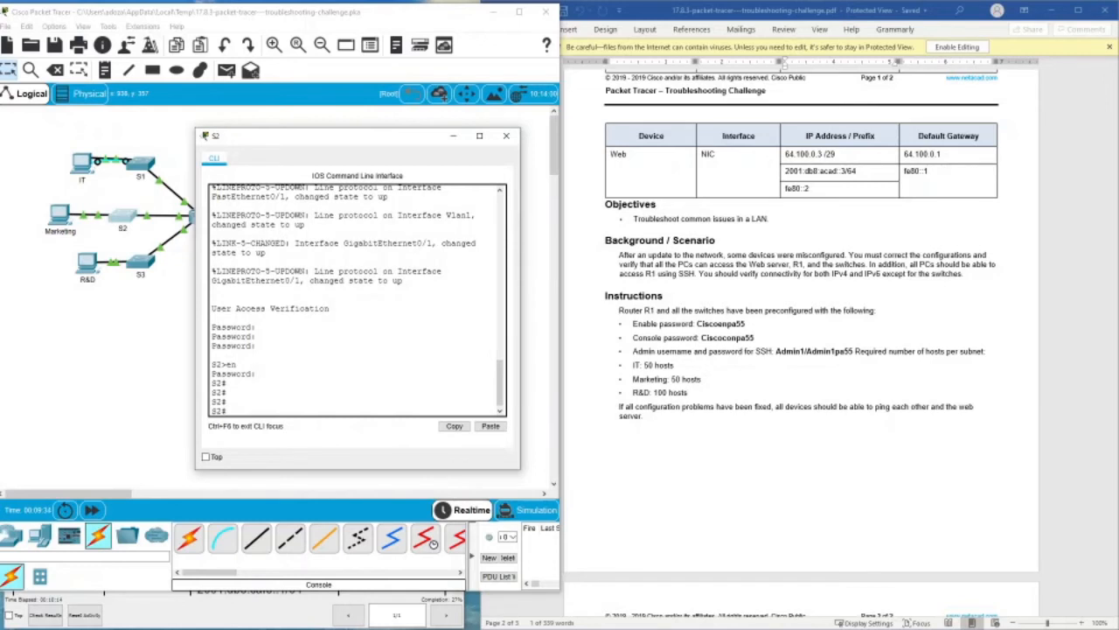
- Show S2's running configuration through to the end and return to its VLAN 1 interface settings
type("show r")
key("Tab")
key("Return")
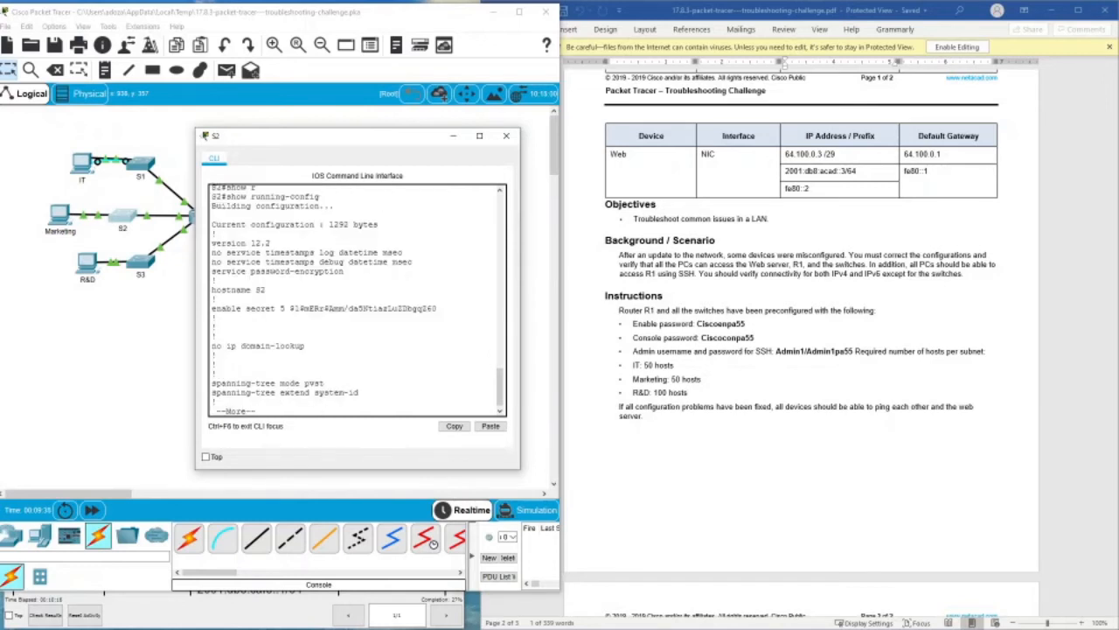
key("space")
key("space")
key("space")
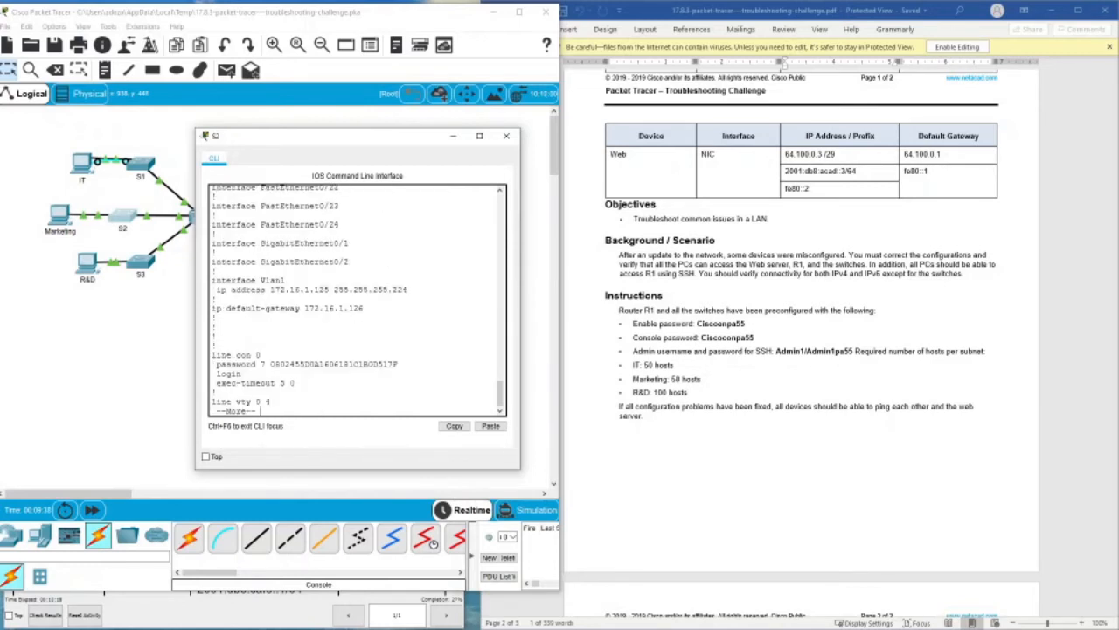
key("space")
scroll(354, 300, "up", 4)
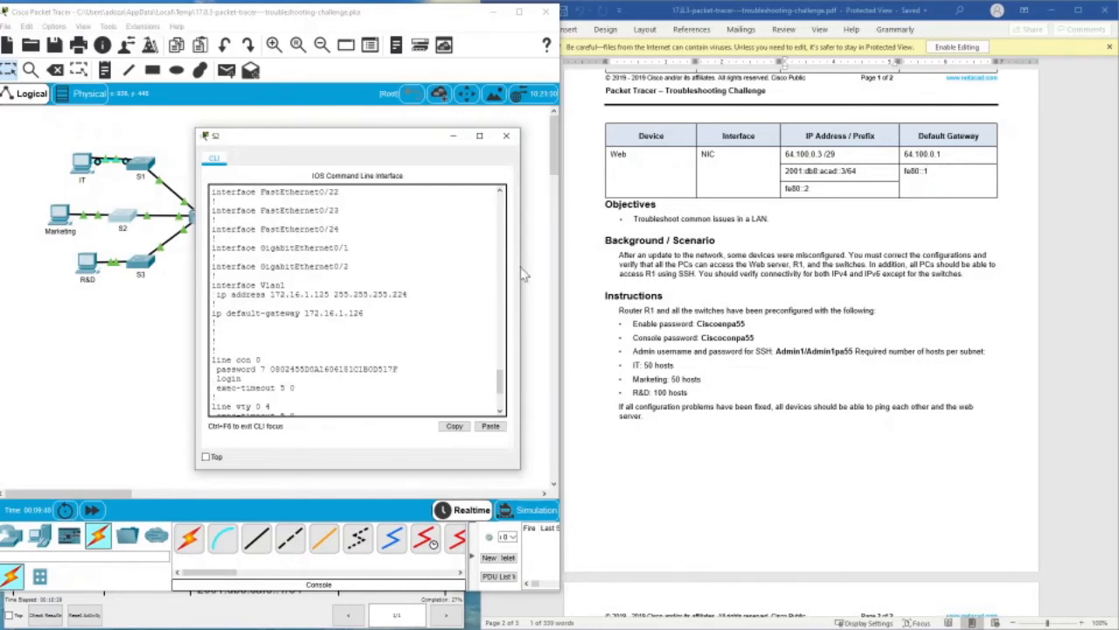
- Compare S2's VLAN 1 IP address and subnet mask with the S2 row of the addressing table
scroll(800, 350, "up", 5)
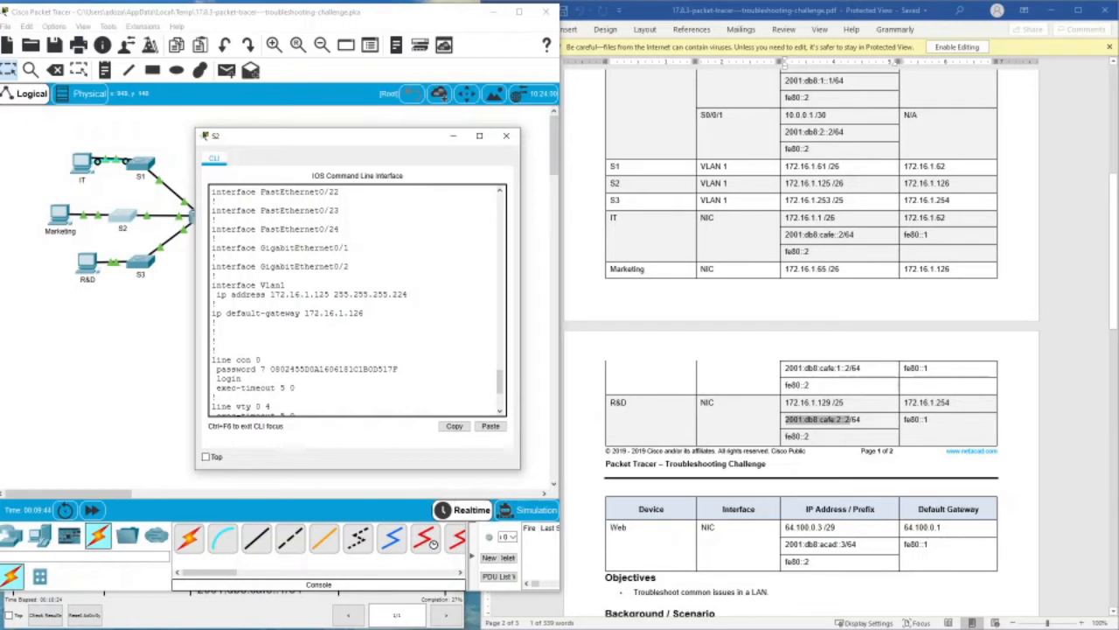
left_click(785, 183)
left_click_drag(785, 183, 831, 184)
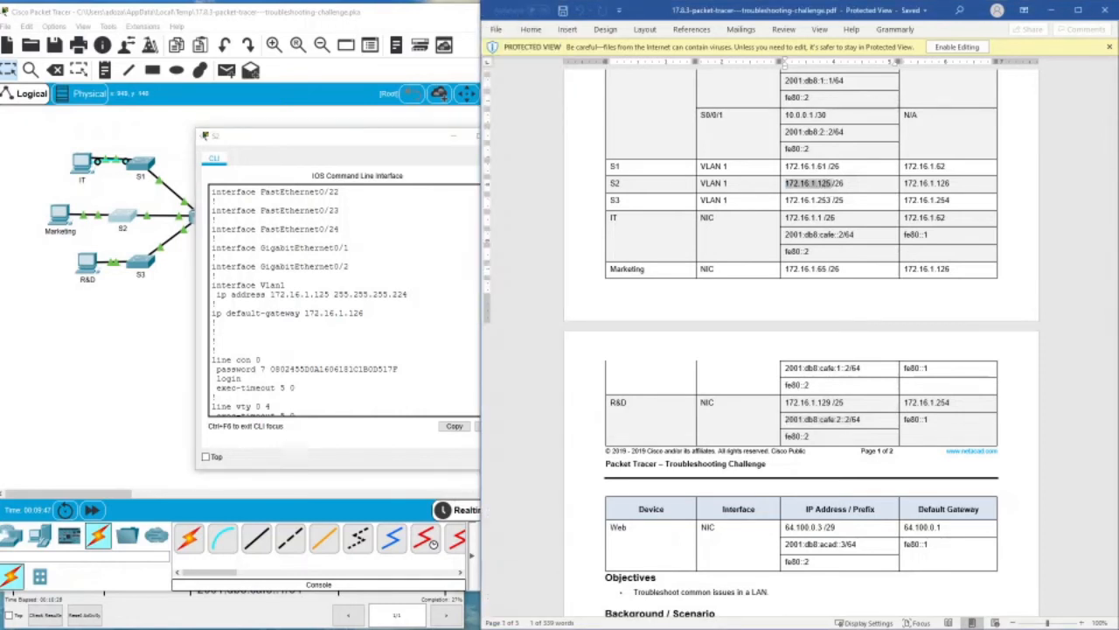
left_click(332, 294)
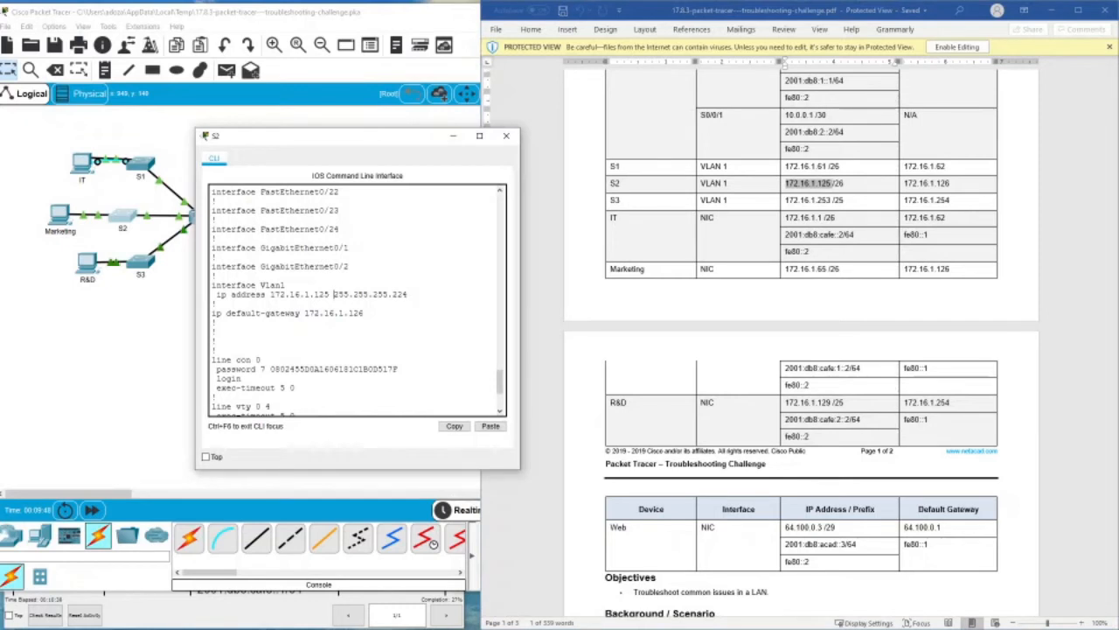
left_click_drag(395, 295, 408, 295)
left_click_drag(348, 294, 333, 293)
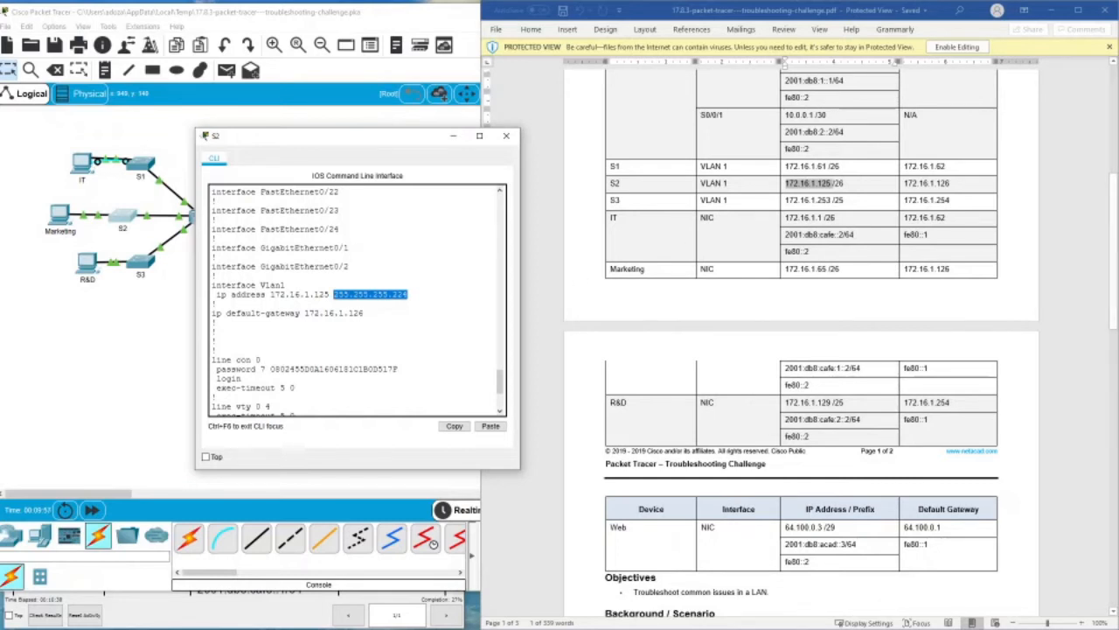
left_click(410, 294)
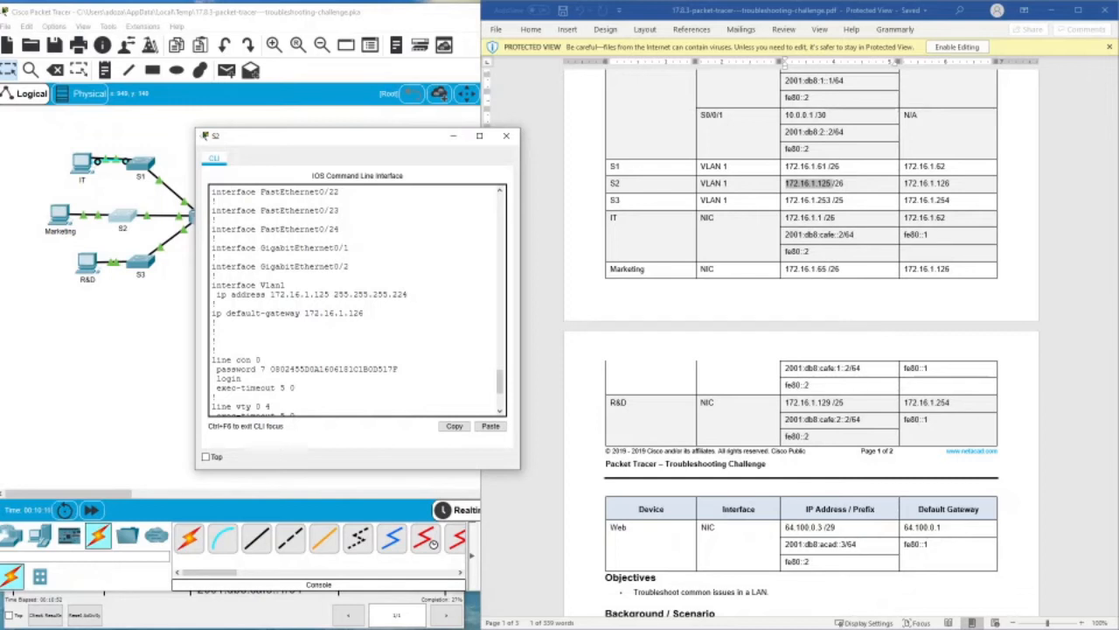
left_click_drag(333, 295, 408, 294)
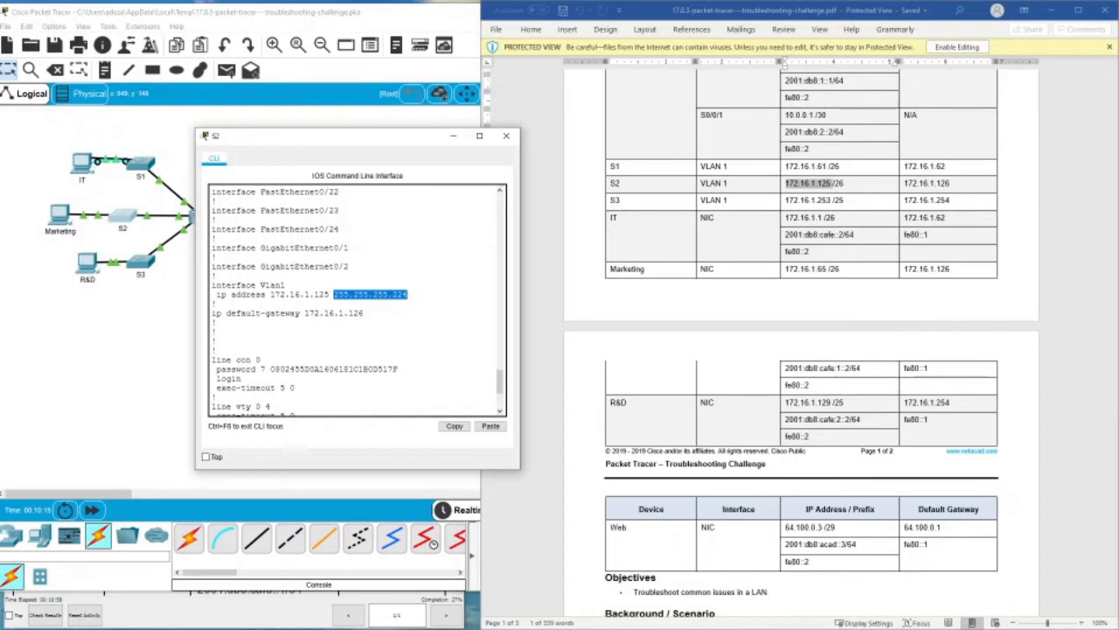
left_click(409, 295)
key("Return")
key("Return")
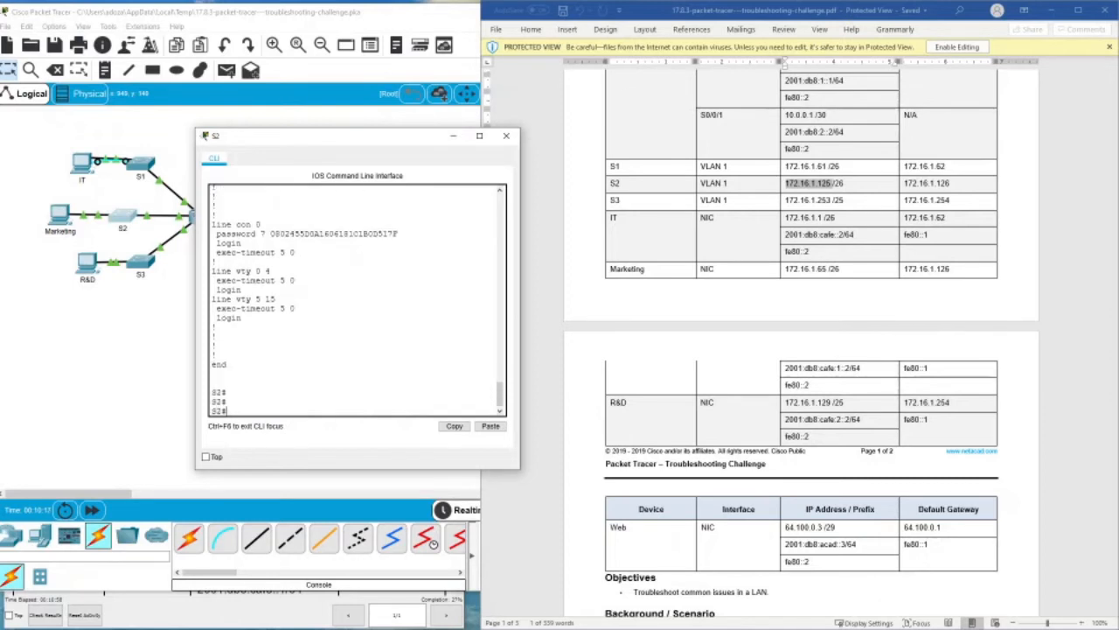
- Set S2's VLAN 1 IP address to 172.16.1.125, copied from the addressing table, with subnet mask 255.255.255.192, and exit interface configuration
type("conf t")
key("Return")
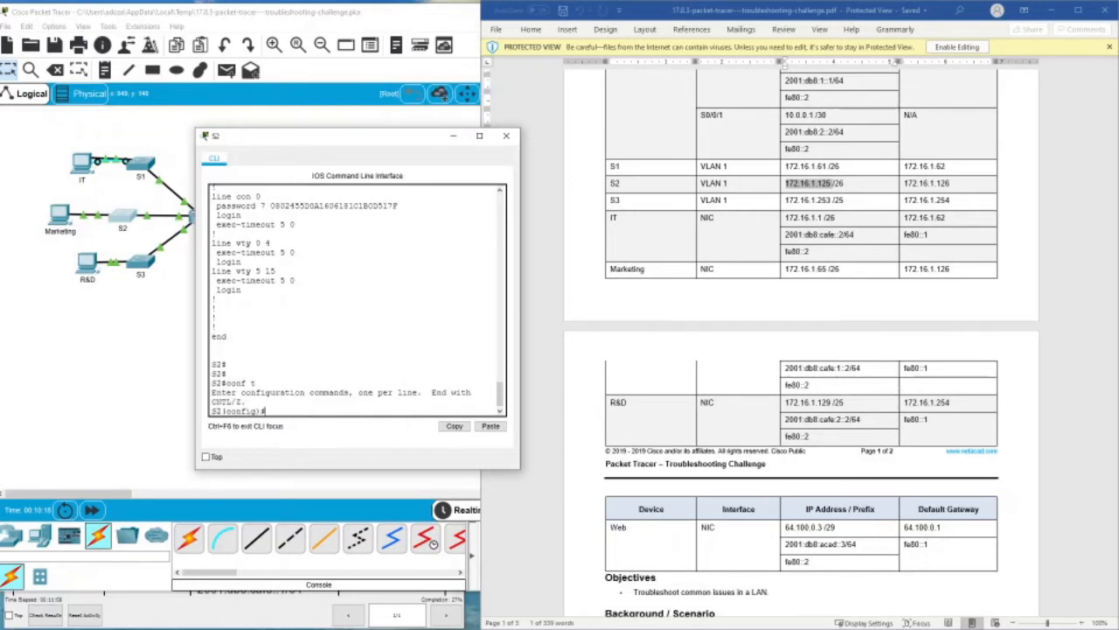
type("int vlan 1")
key("Return")
type("ip")
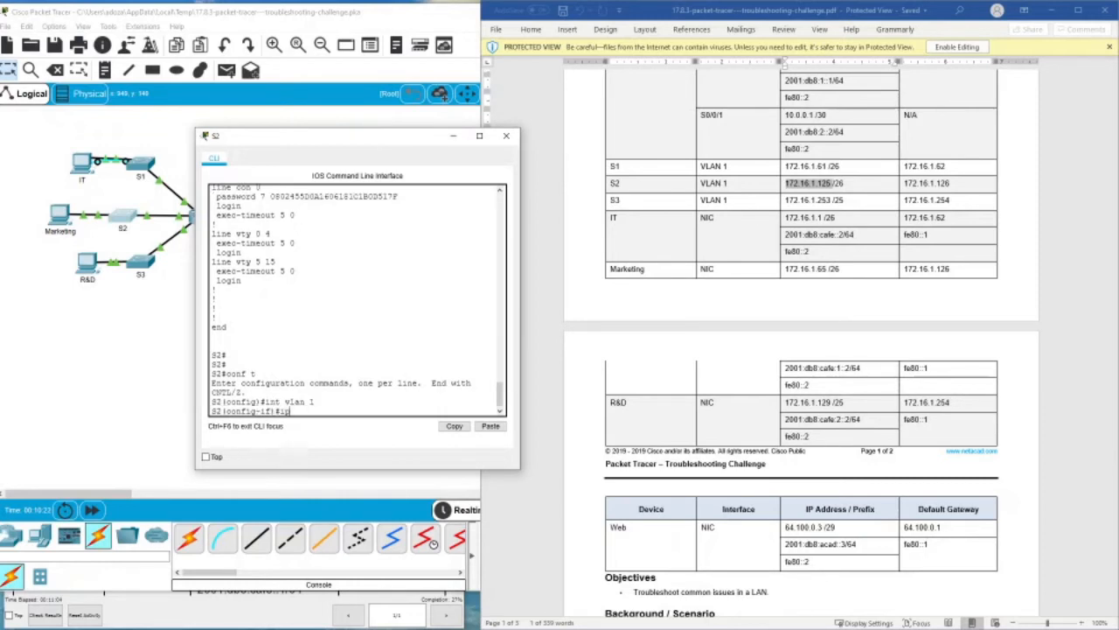
type(" add")
key("Tab")
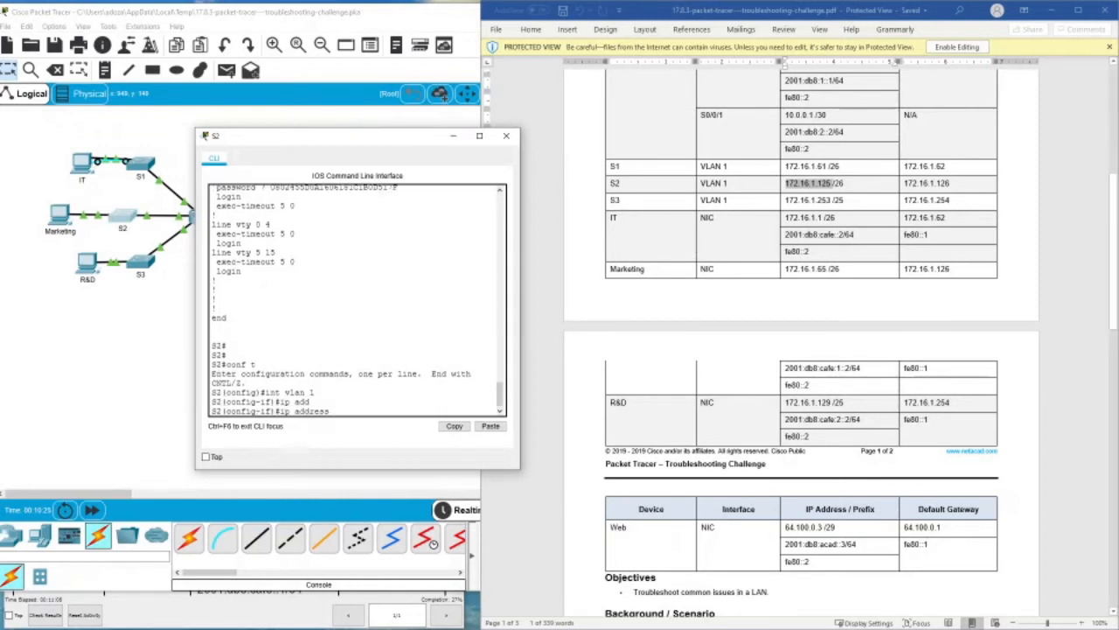
left_click(815, 188)
left_click_drag(786, 184, 835, 184)
right_click(833, 187)
left_click(855, 208)
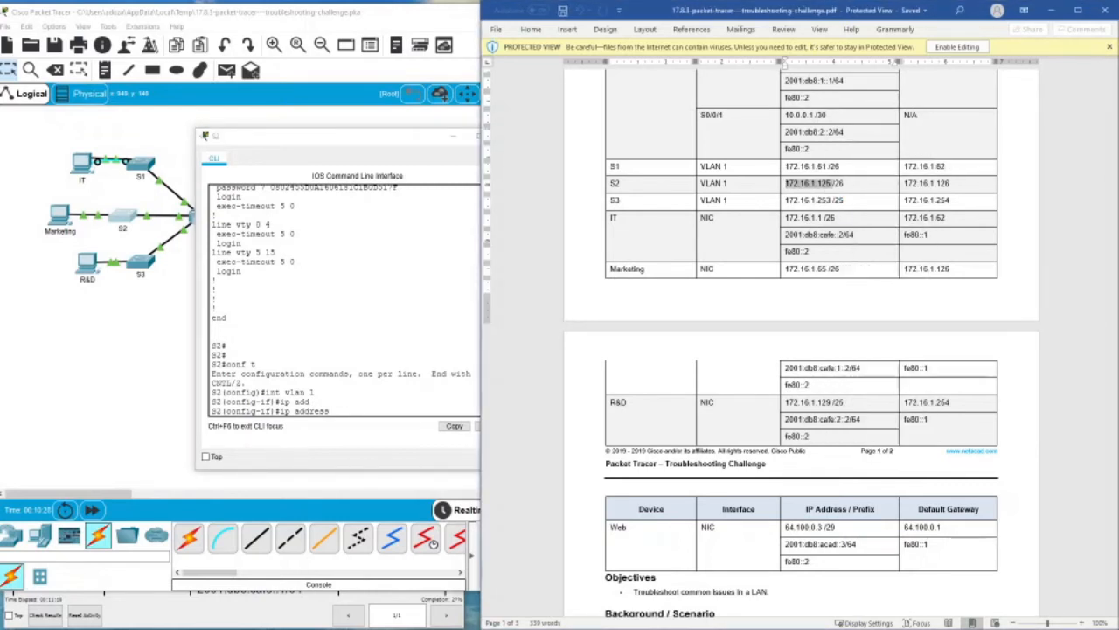
right_click(393, 381)
left_click(413, 401)
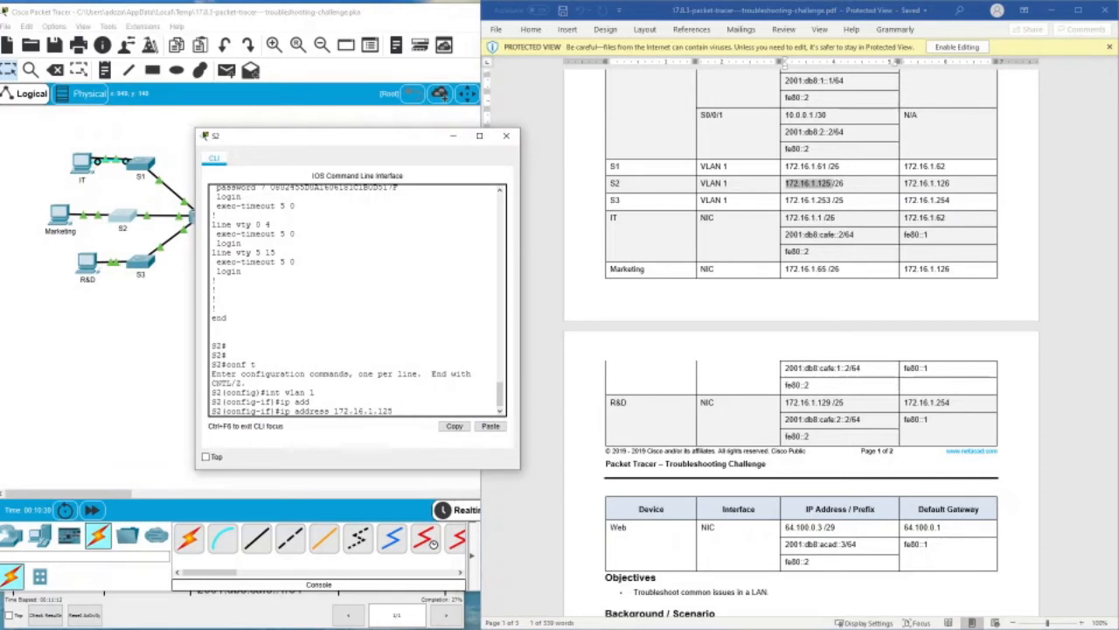
type("255.255.255.192")
key("Return")
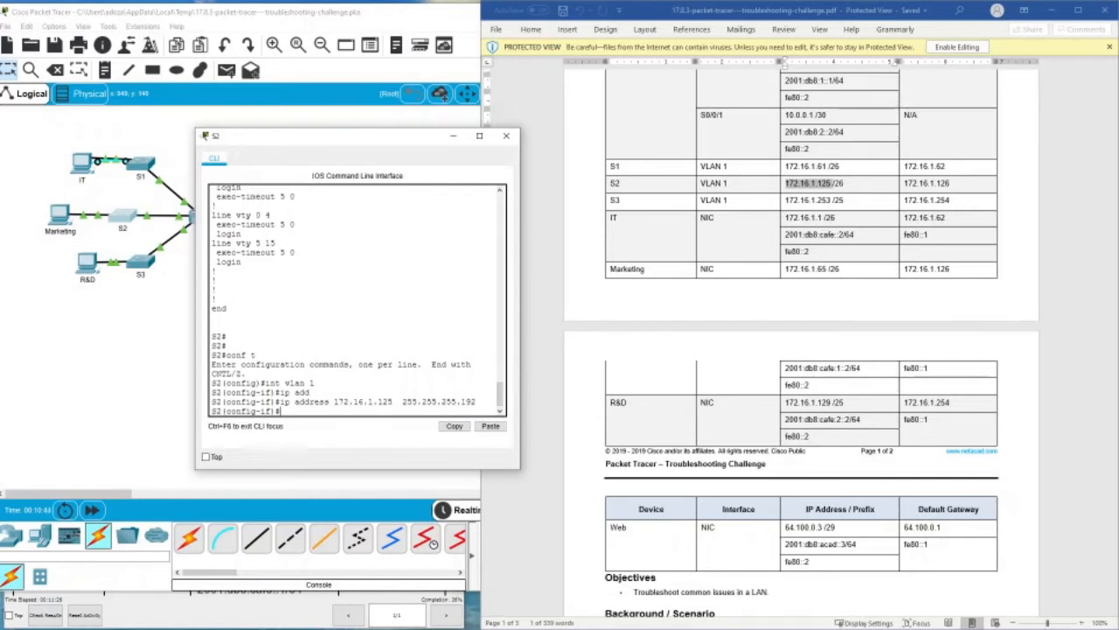
key("Return")
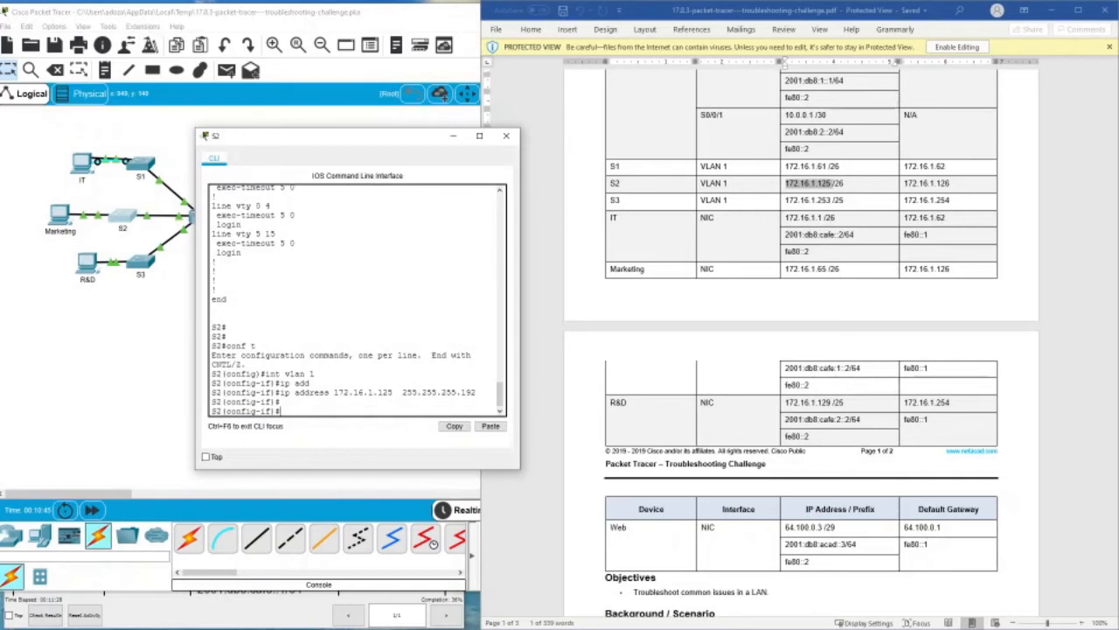
type("exit")
key("Return")
key("Return")
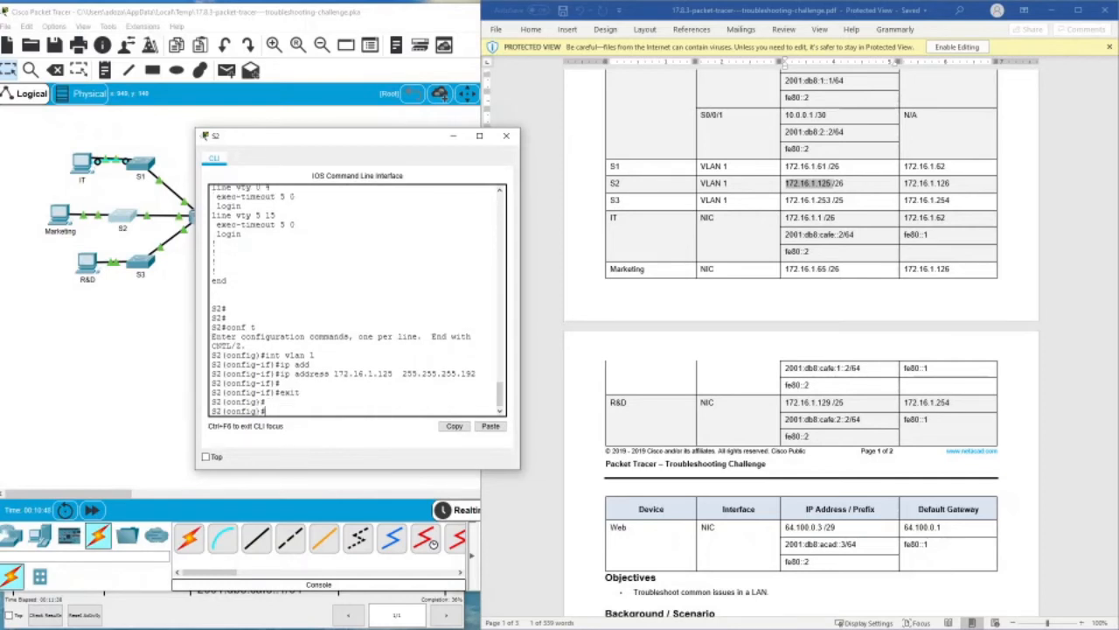
- Return S2 to privileged EXEC mode, copy its running configuration to the startup configuration and close its command-line window
type("exit")
key("Return")
key("Return")
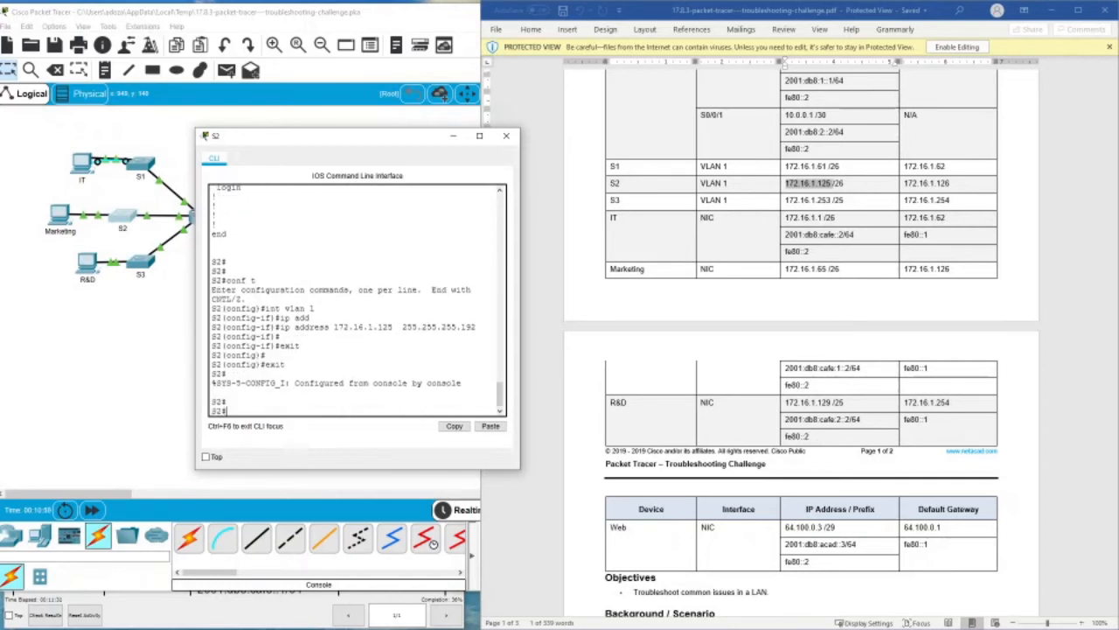
type("copy r")
key("Tab")
type("st")
key("Tab")
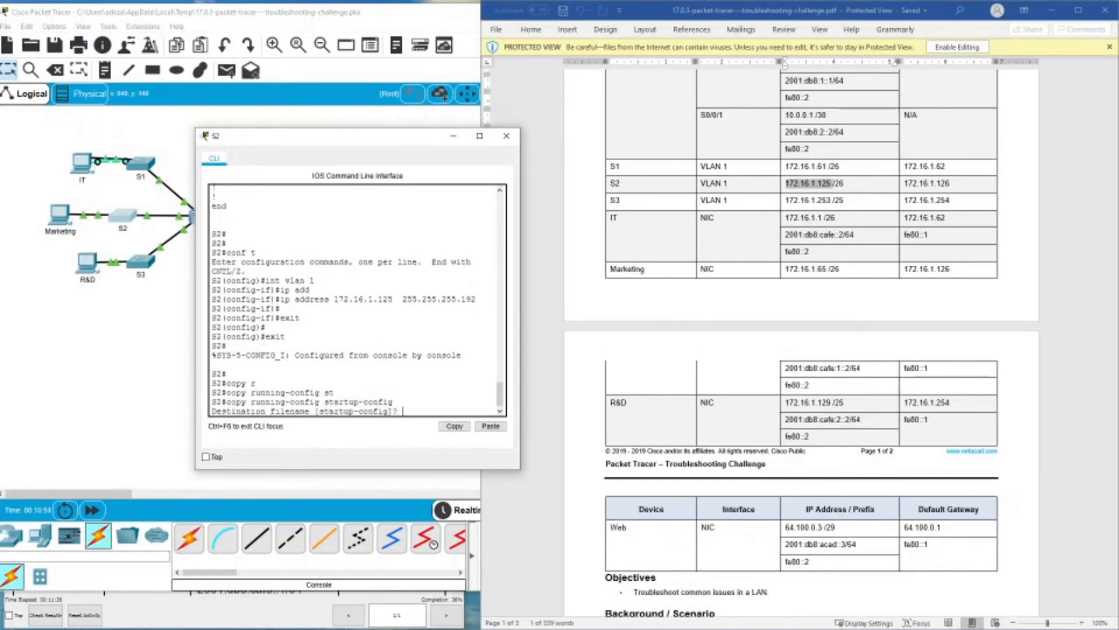
key("Return")
key("Return")
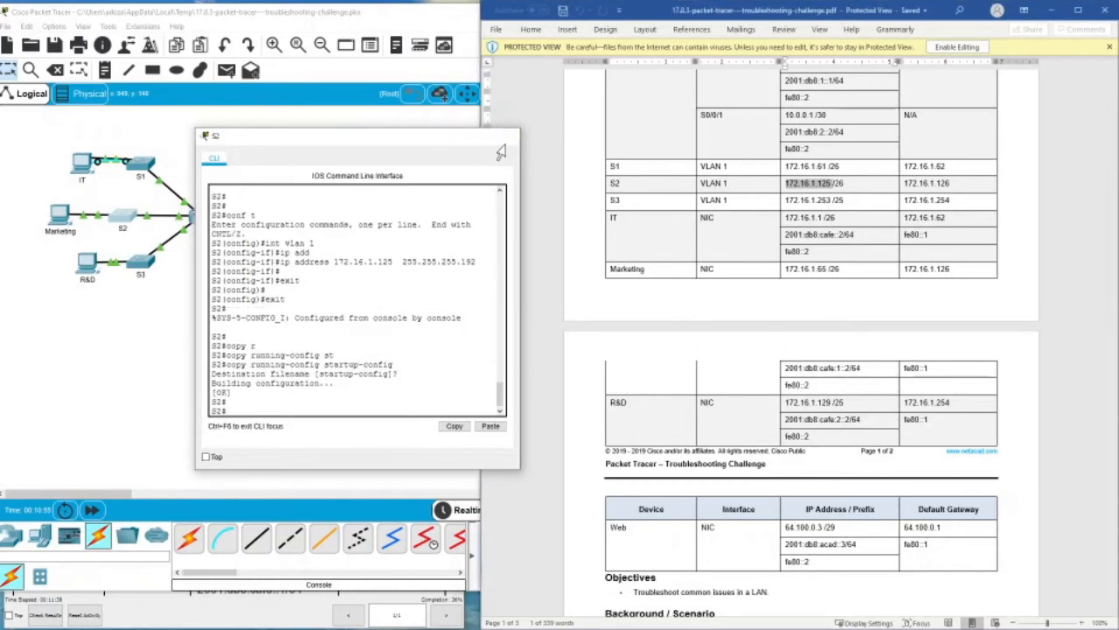
left_click(505, 136)
- Open S3's command line, log in with the console password and enter privileged EXEC mode using the enable password
left_click(145, 291)
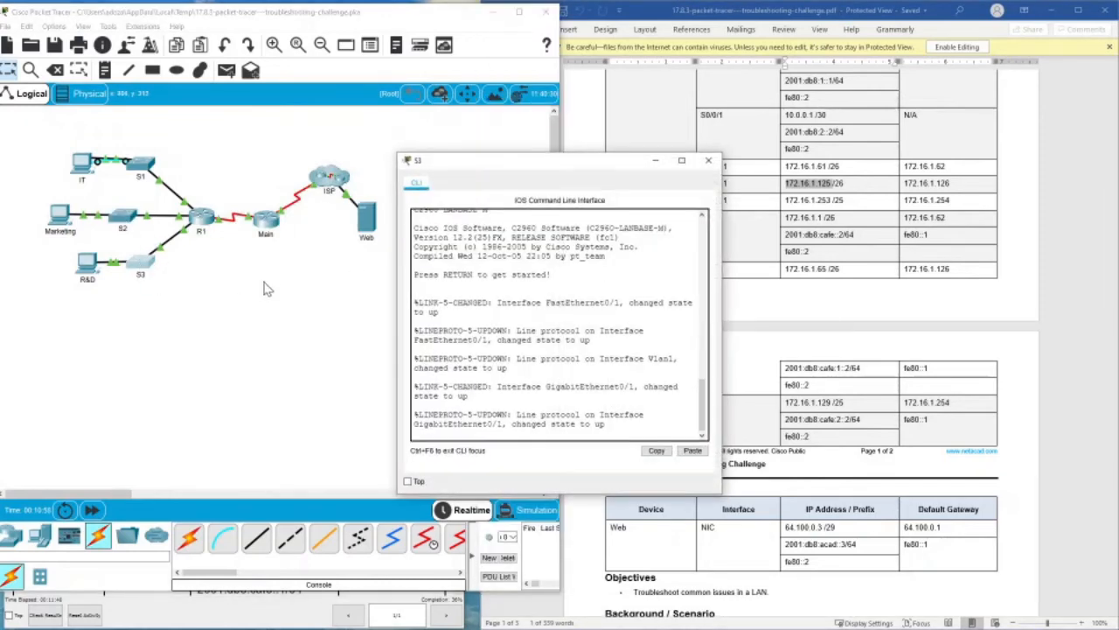
left_click_drag(490, 157, 227, 158)
key("Return")
key("Return")
key("Return")
key("Return")
key("Return")
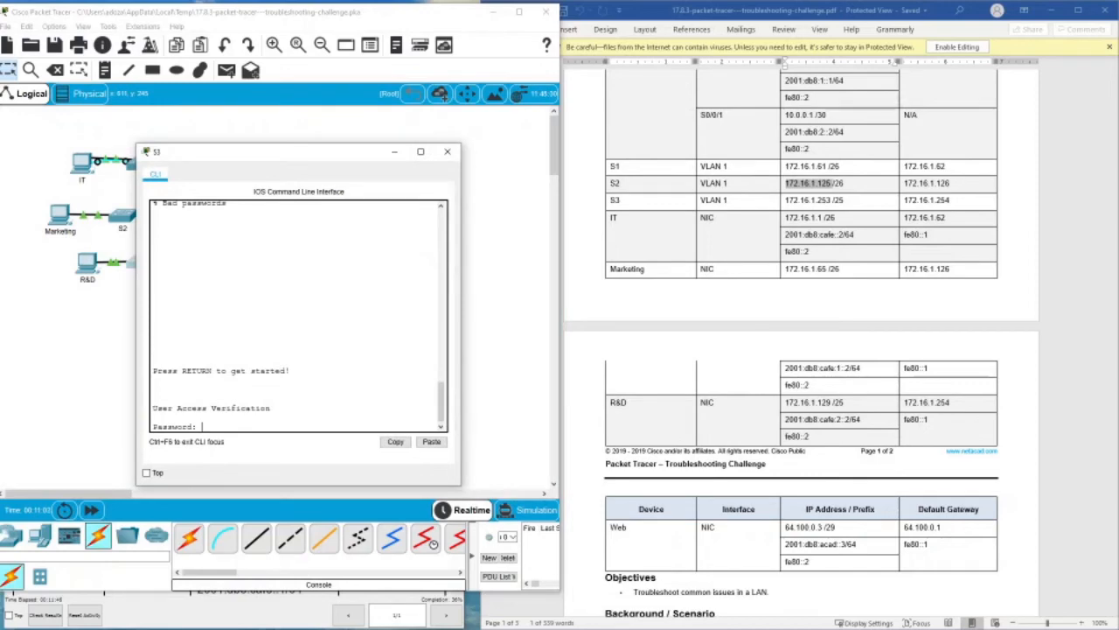
scroll(801, 349, "down", 4)
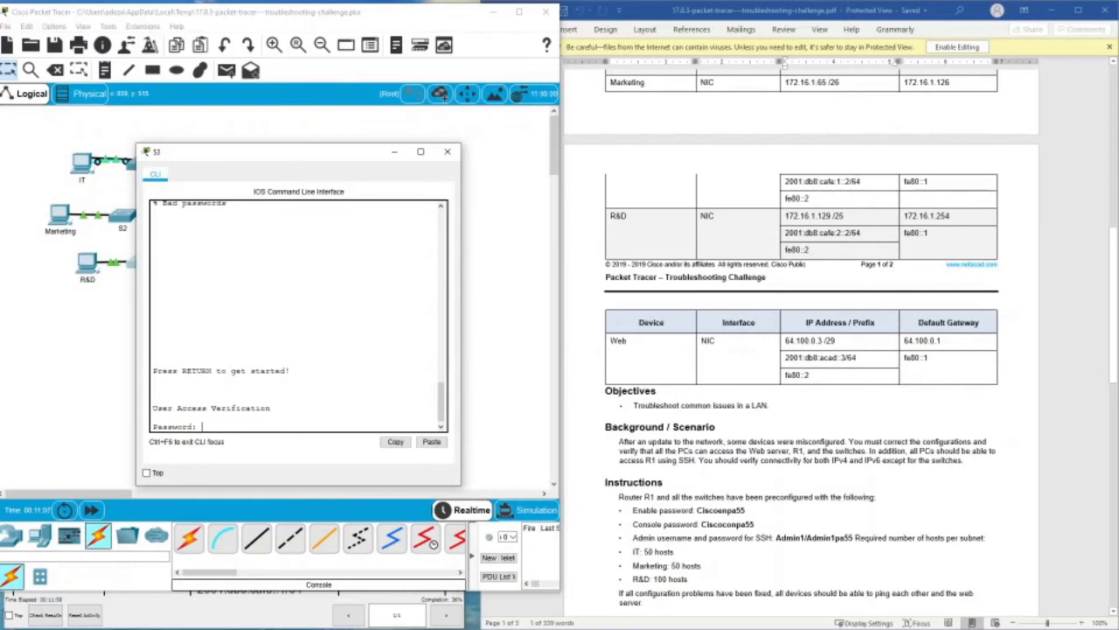
key("Return")
type("en")
key("Return")
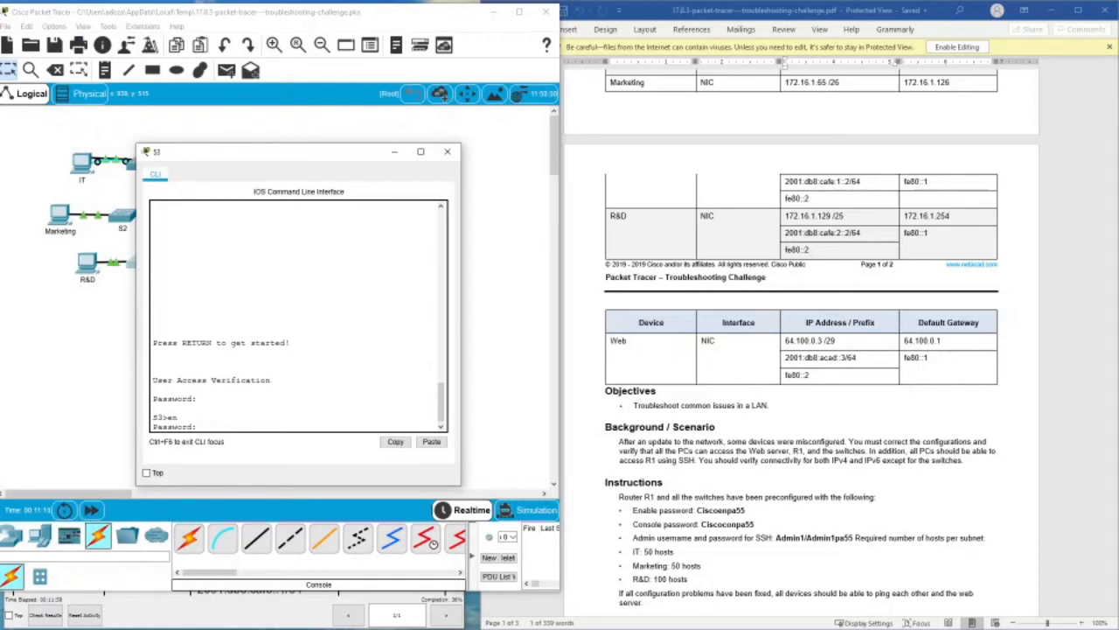
key("Return")
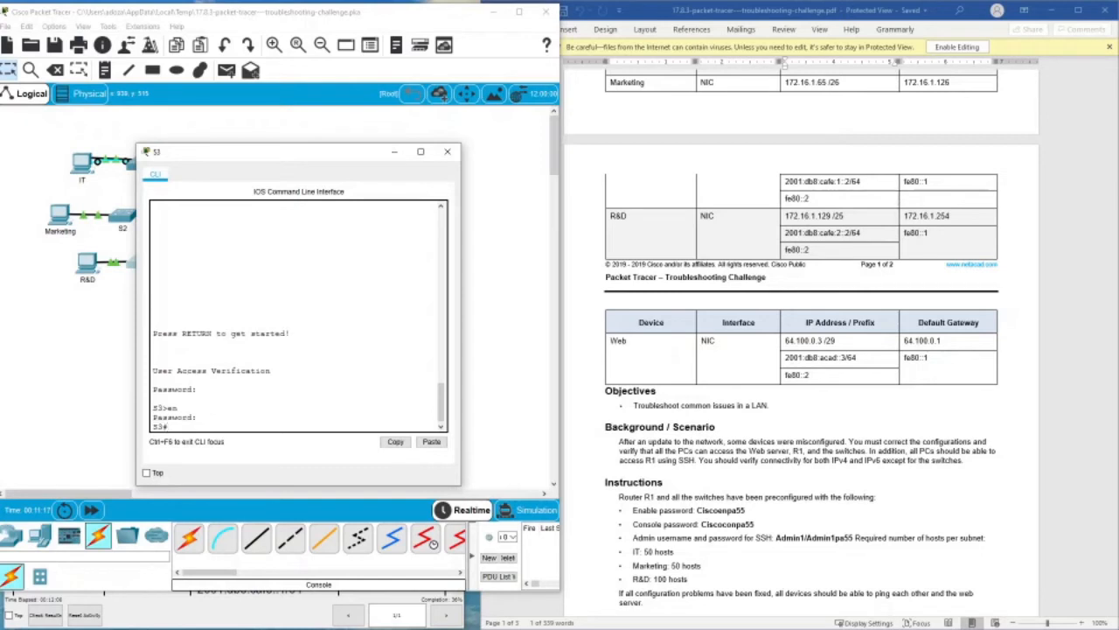
- Show S3's running configuration and compare its VLAN 1 address, subnet mask and default gateway with the addressing table
type("show r")
key("Tab")
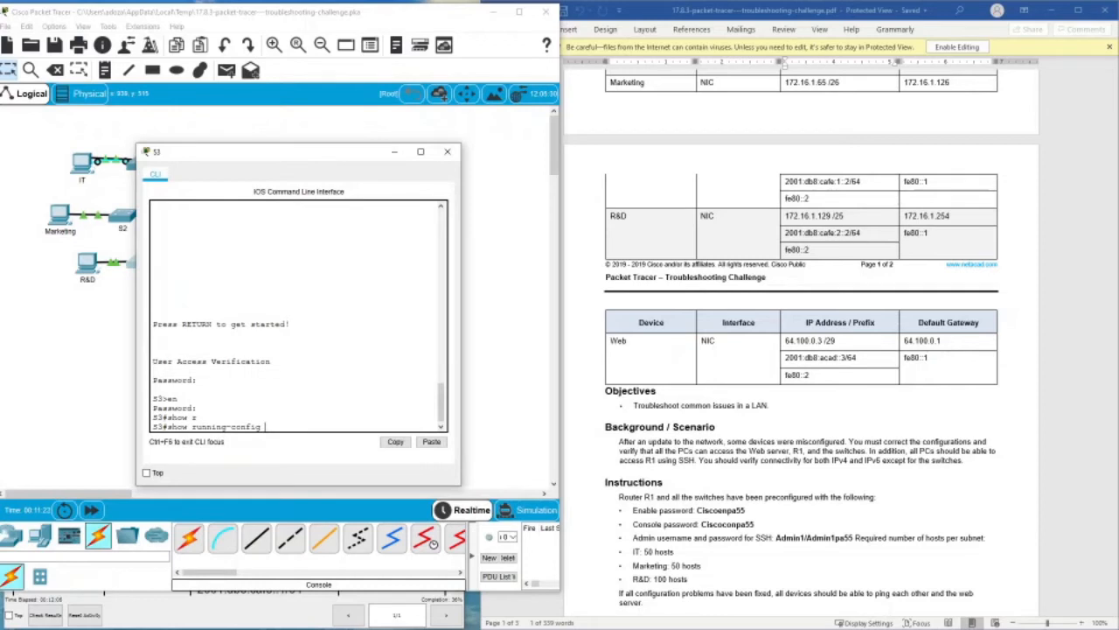
key("Return")
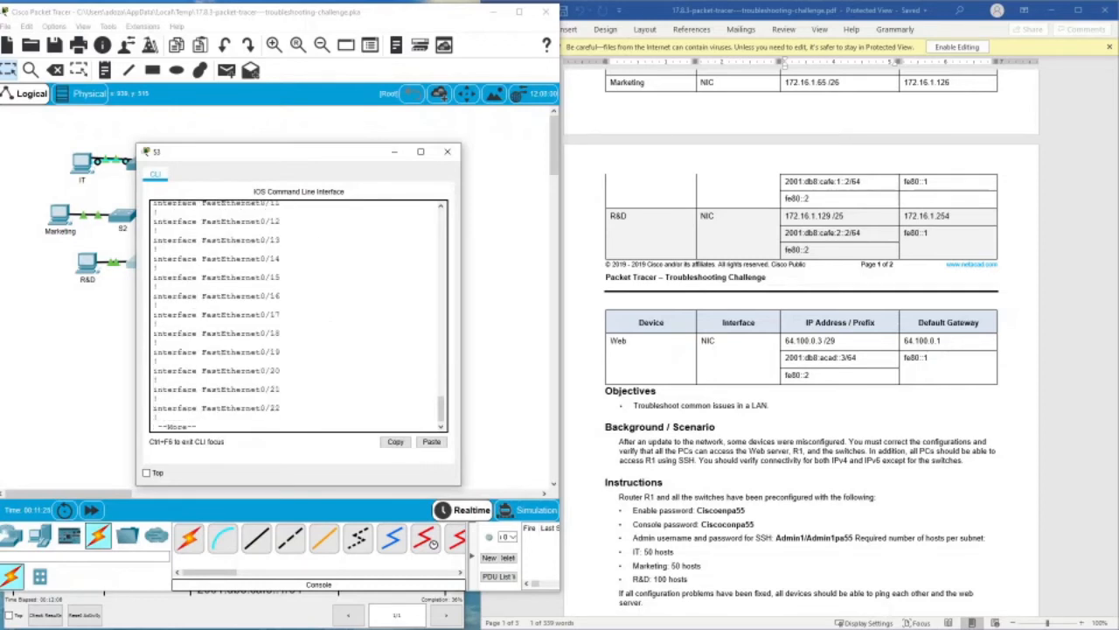
key("space")
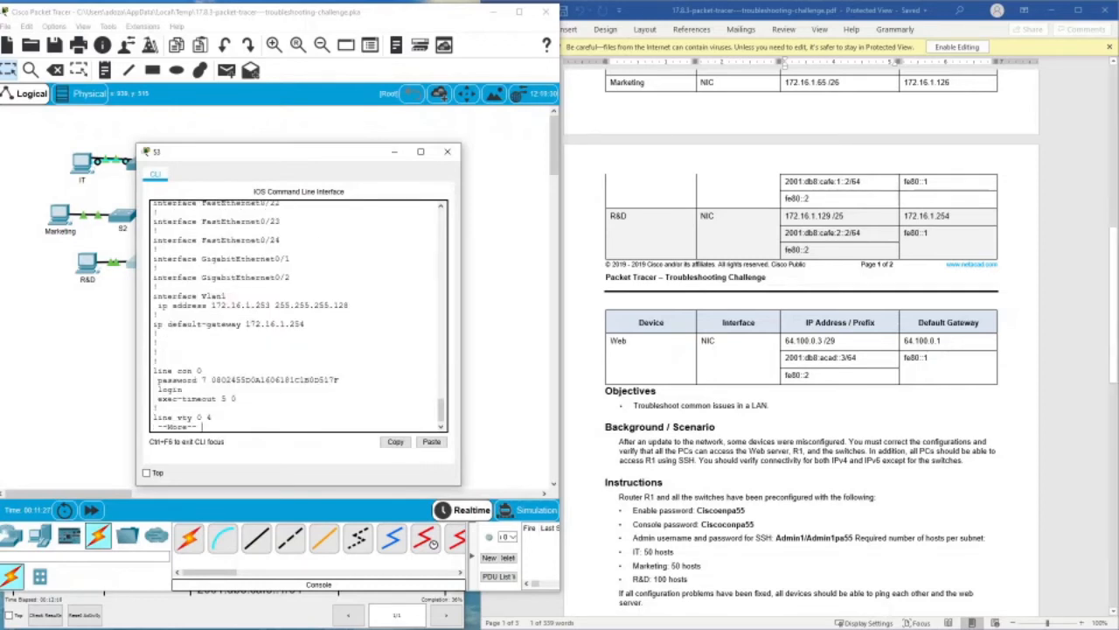
scroll(801, 332, "up", 4)
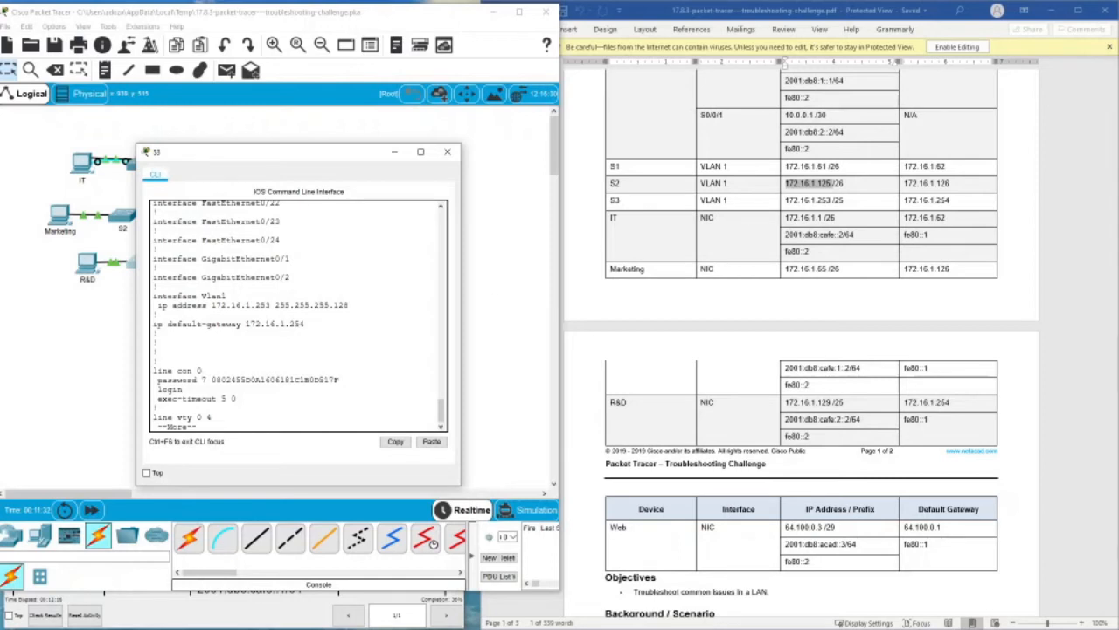
left_click_drag(228, 295, 322, 305)
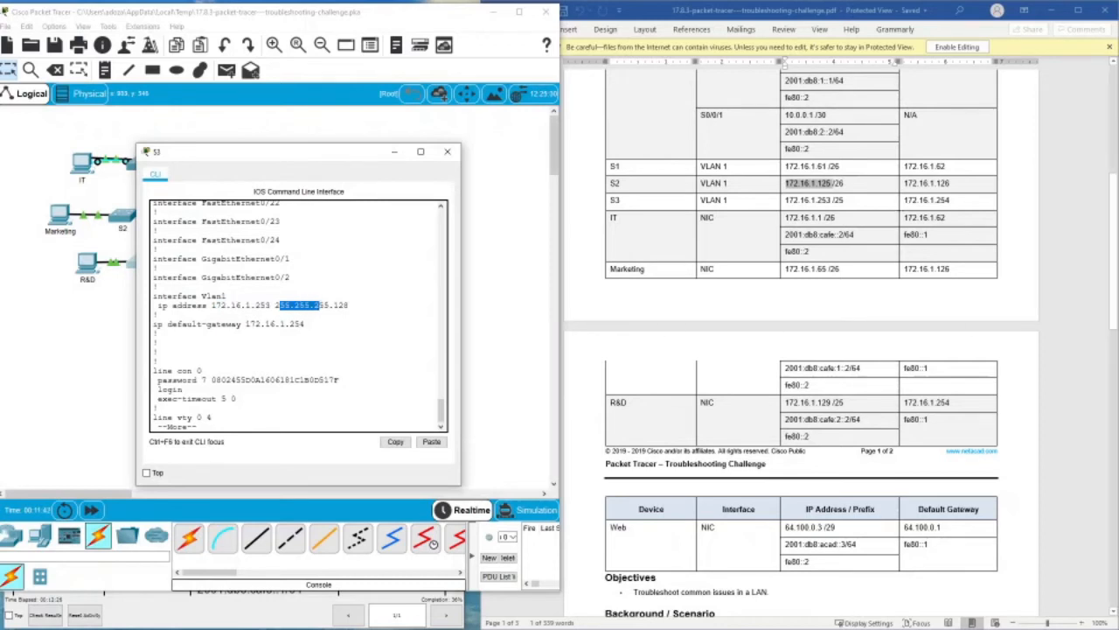
left_click_drag(904, 183, 950, 183)
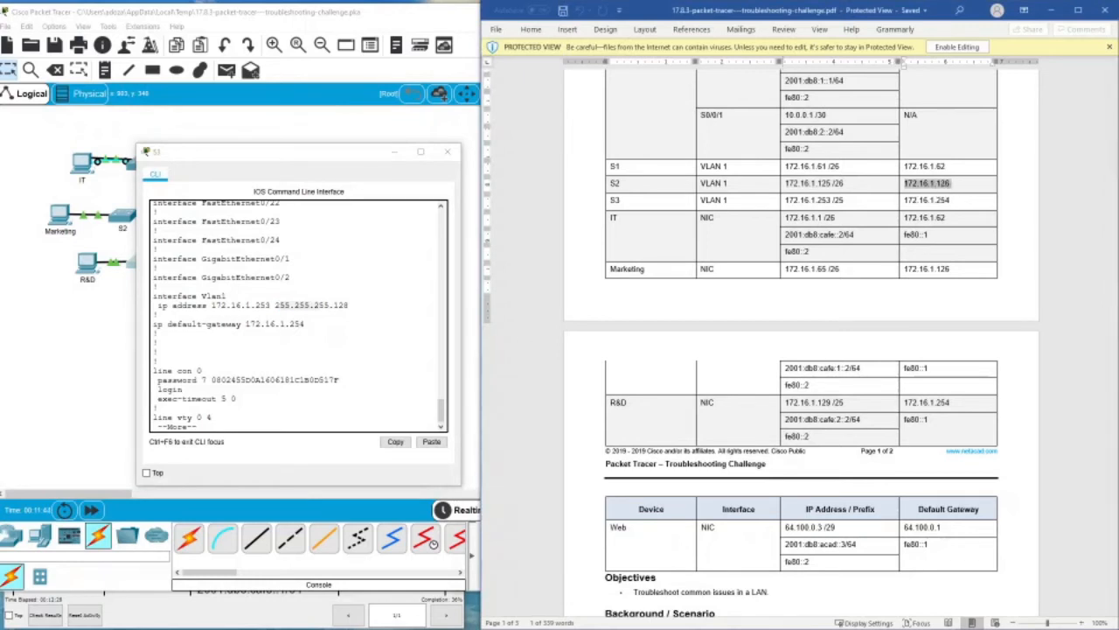
left_click_drag(246, 325, 300, 324)
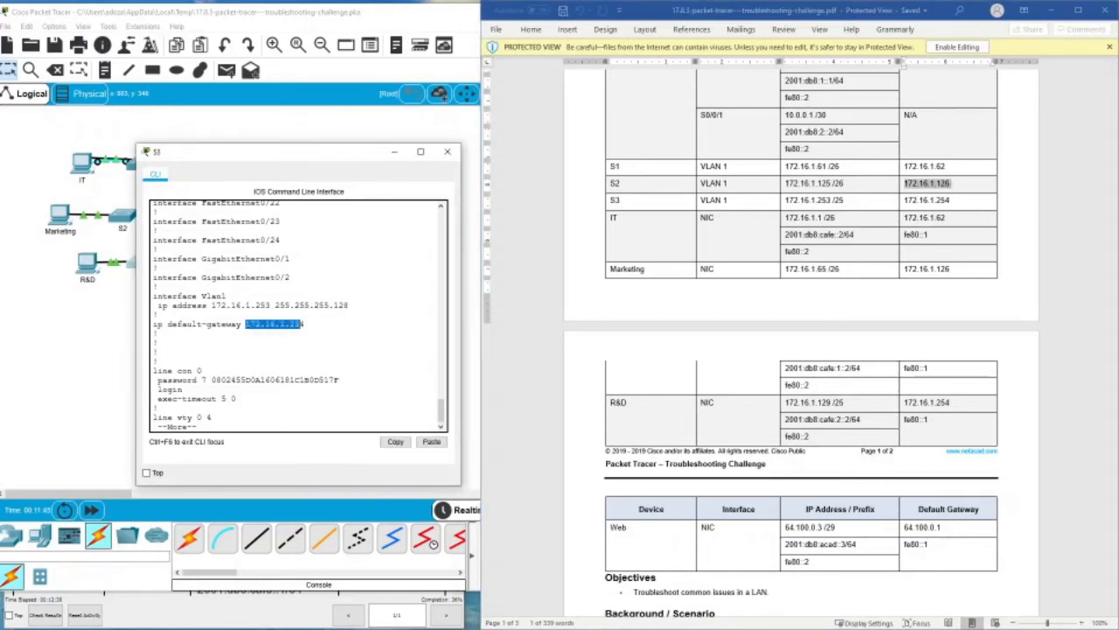
left_click(447, 151)
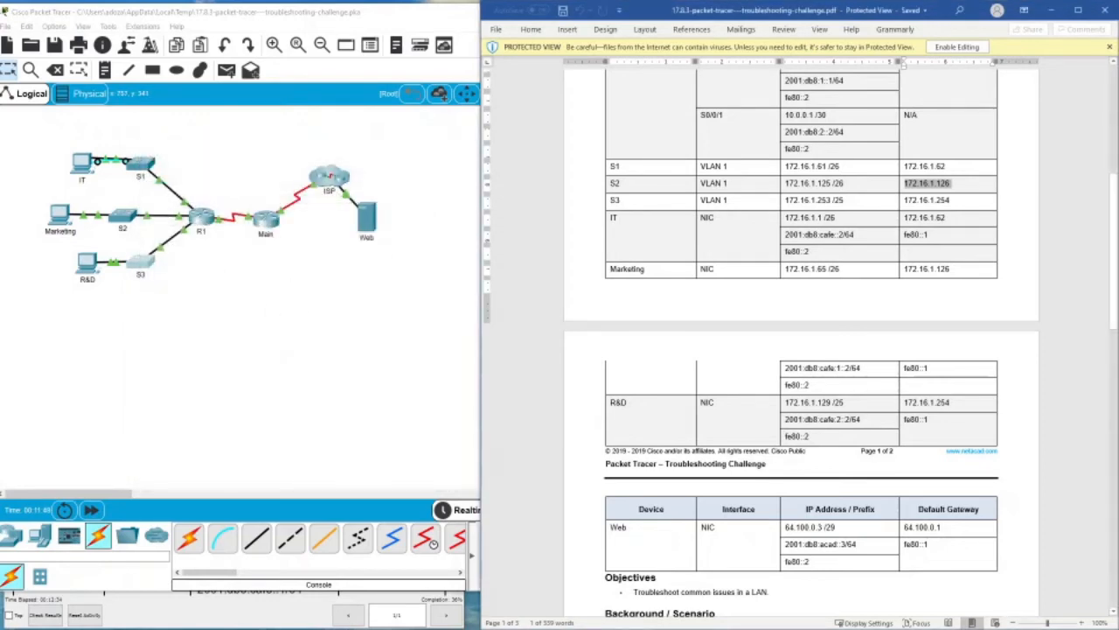
- Open R1's command line, log in with the console password and enter privileged EXEC mode using the enable password
scroll(802, 343, "down", 3)
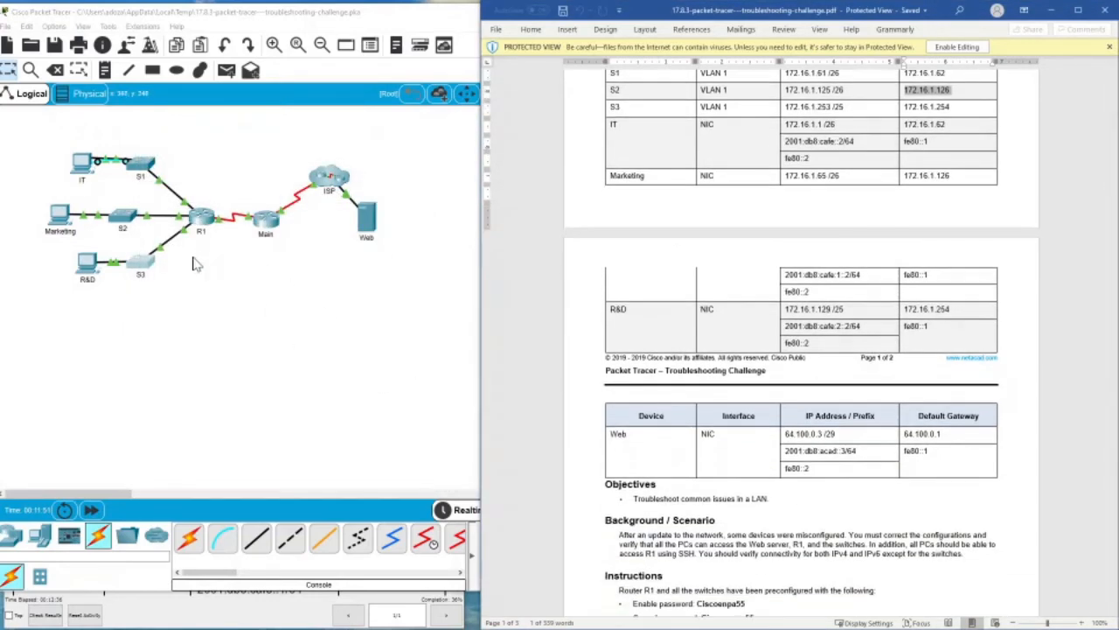
scroll(802, 341, "down", 5)
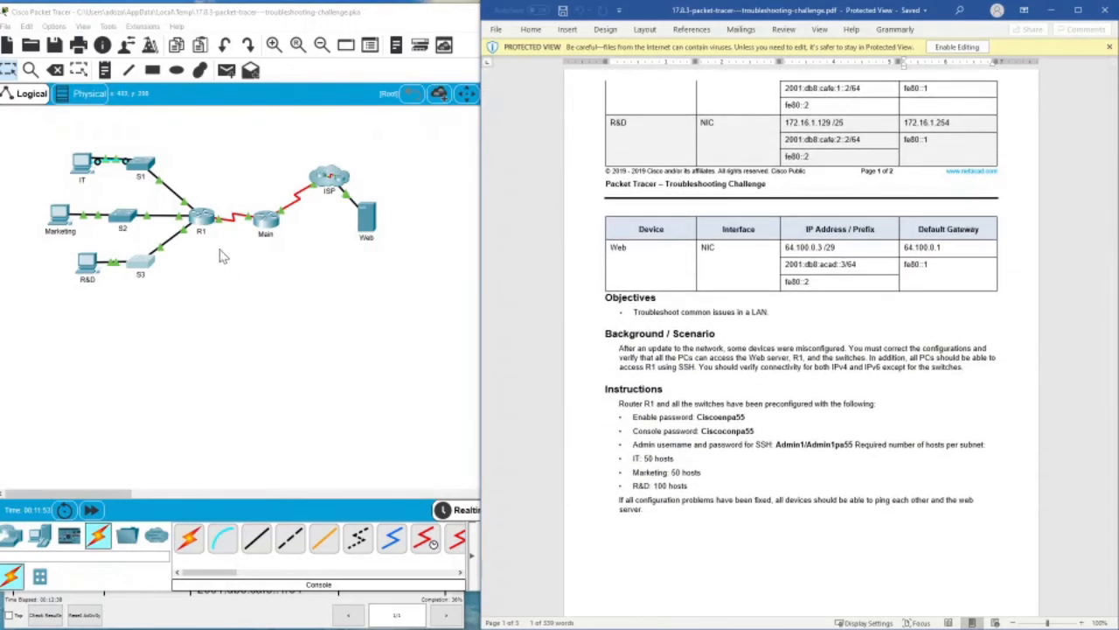
left_click(200, 219)
left_click_drag(496, 163, 279, 168)
key("Return")
key("Return")
key("Return")
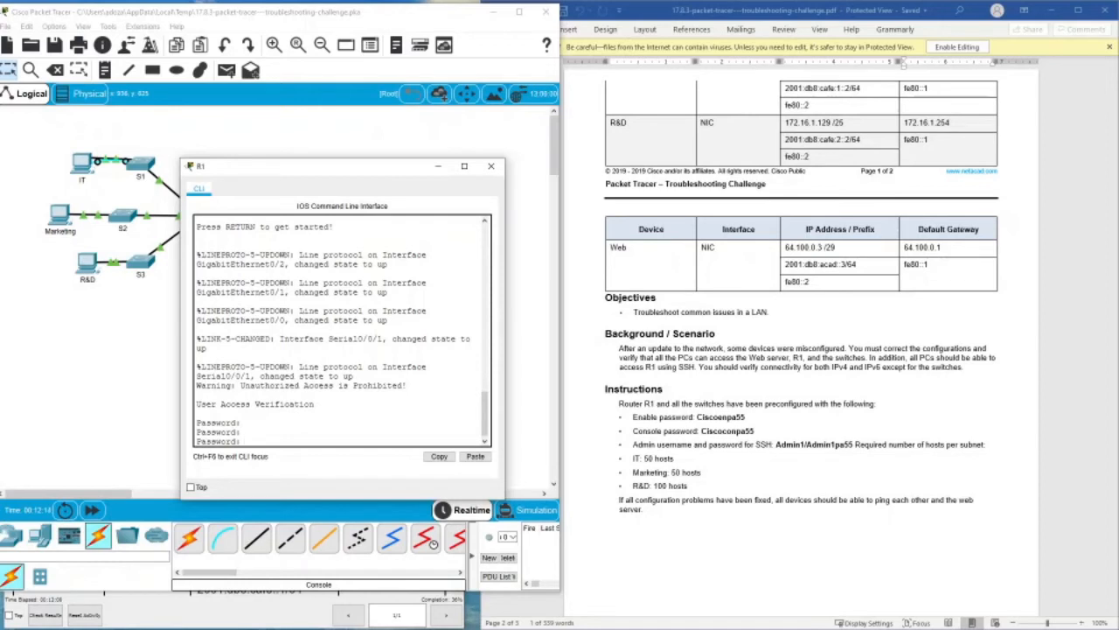
key("Return")
type("en")
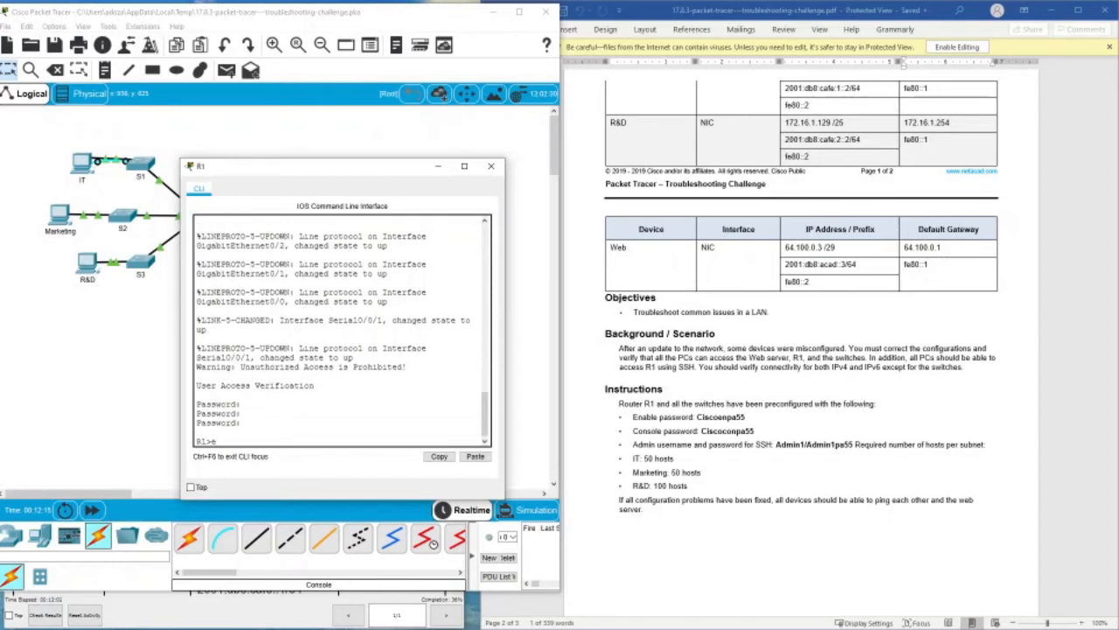
key("Return")
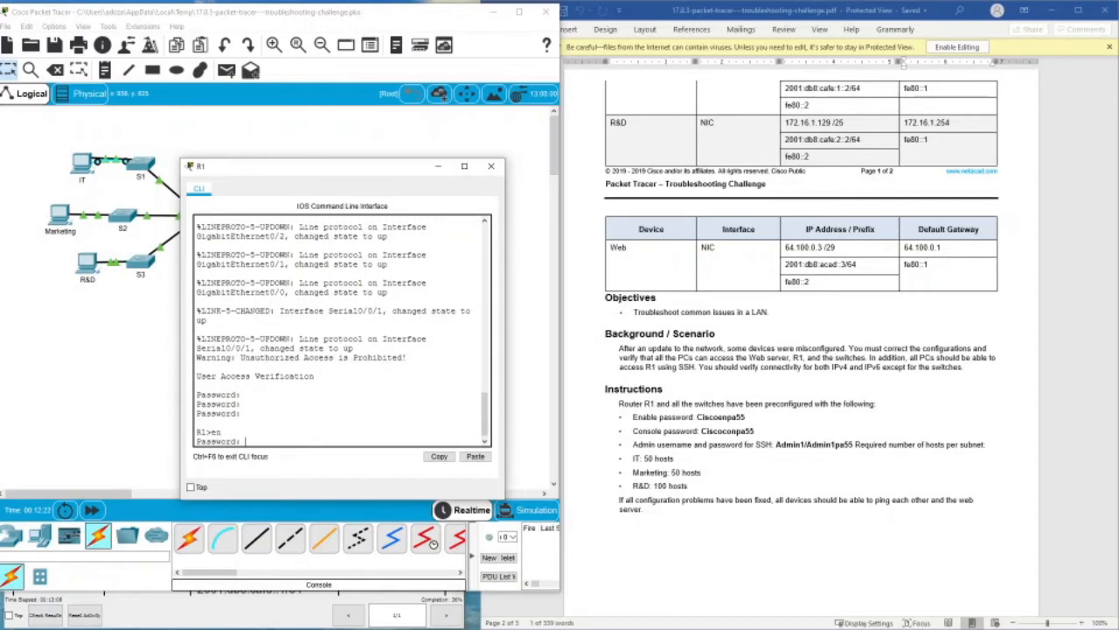
key("Return")
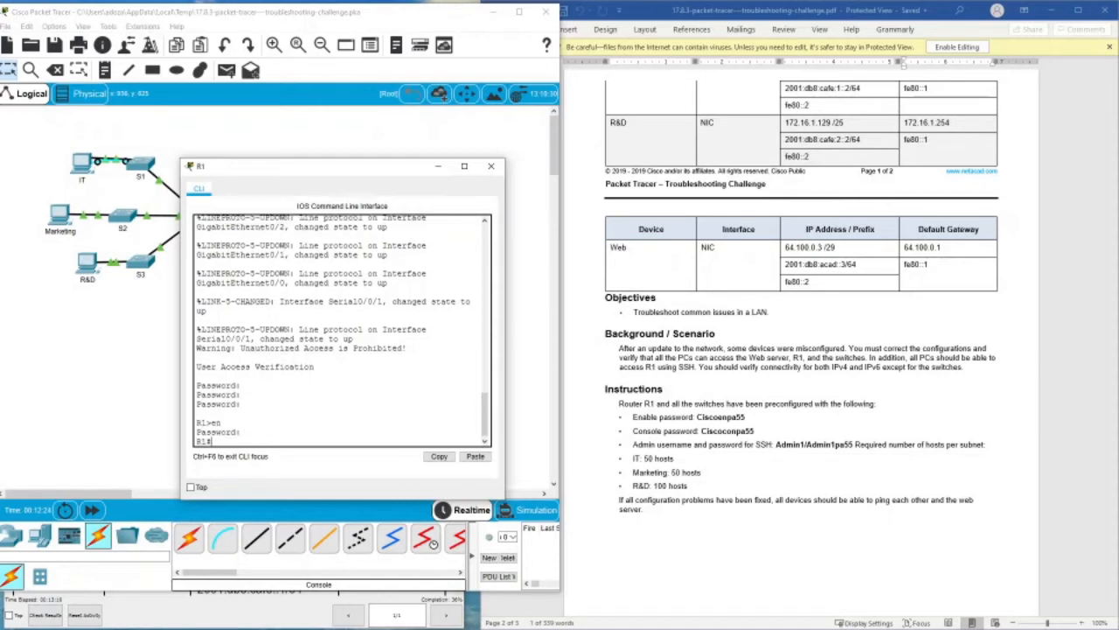
- Show R1's running configuration through to the end and bring the R1 rows of the addressing table into view
key("Return")
type("show run")
key("Return")
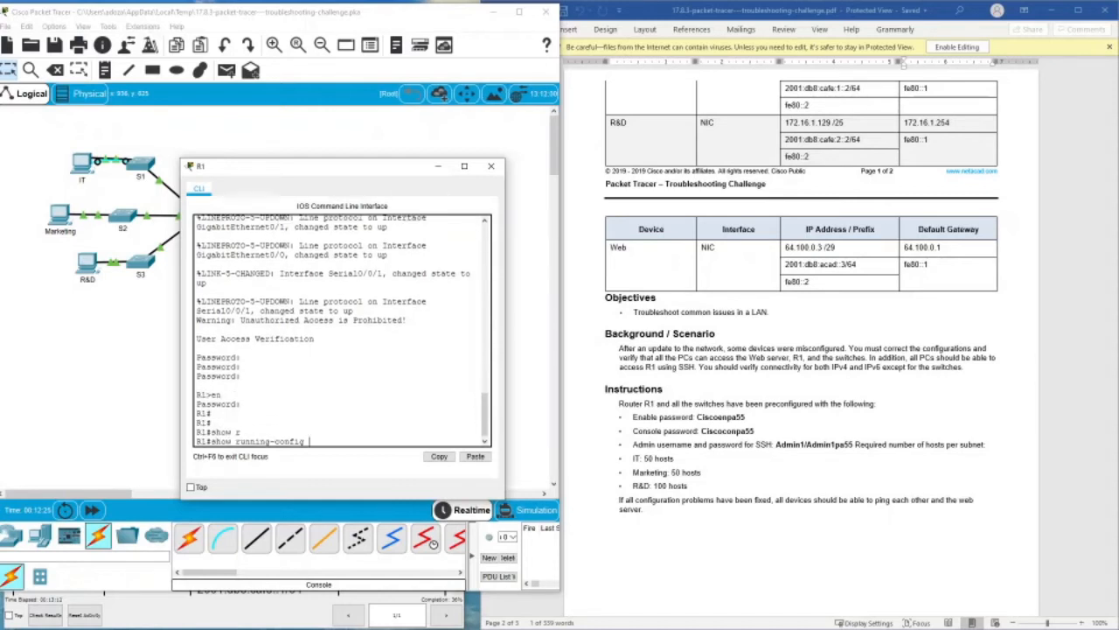
key("space")
key("space")
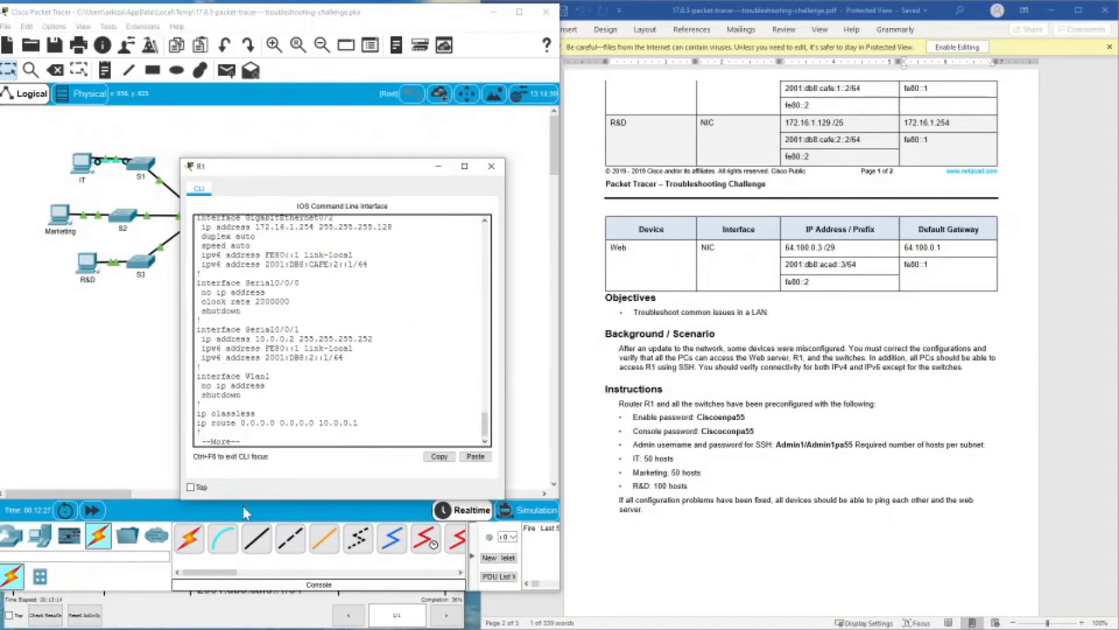
scroll(801, 350, "up", 9)
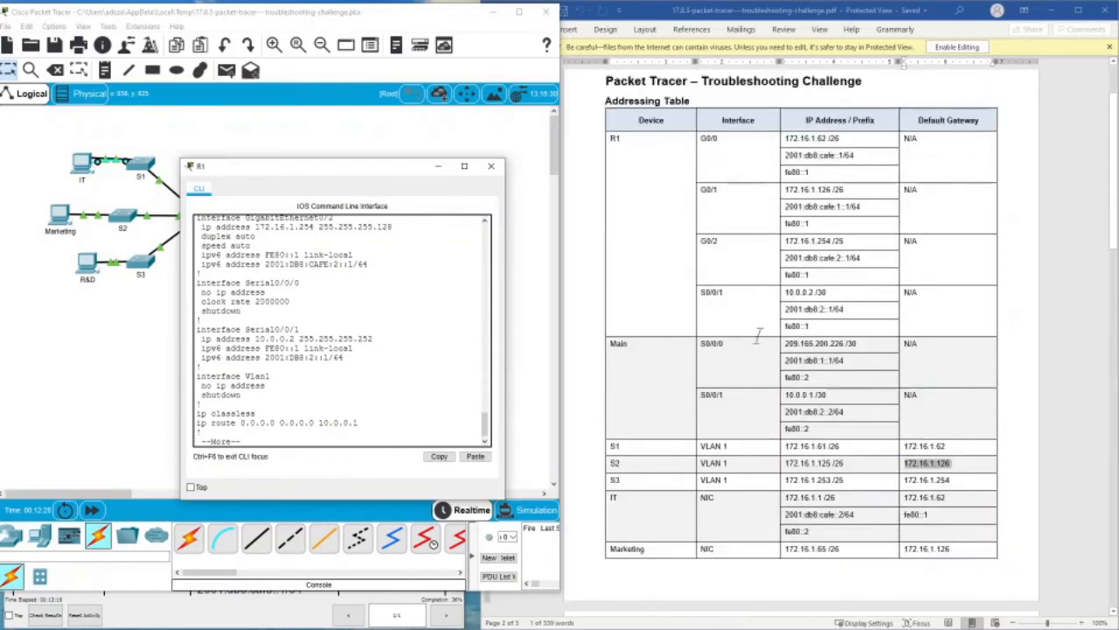
key("space")
key("space")
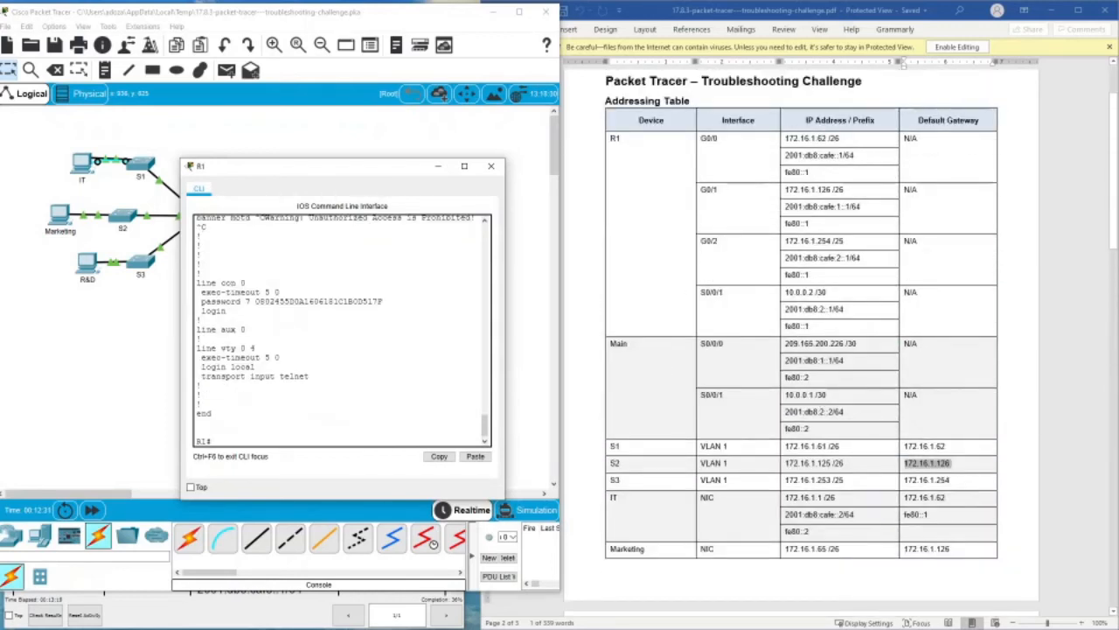
- Enlarge R1's command-line window and review its running configuration from the hostname down to the interface settings
left_click_drag(384, 160, 385, 2)
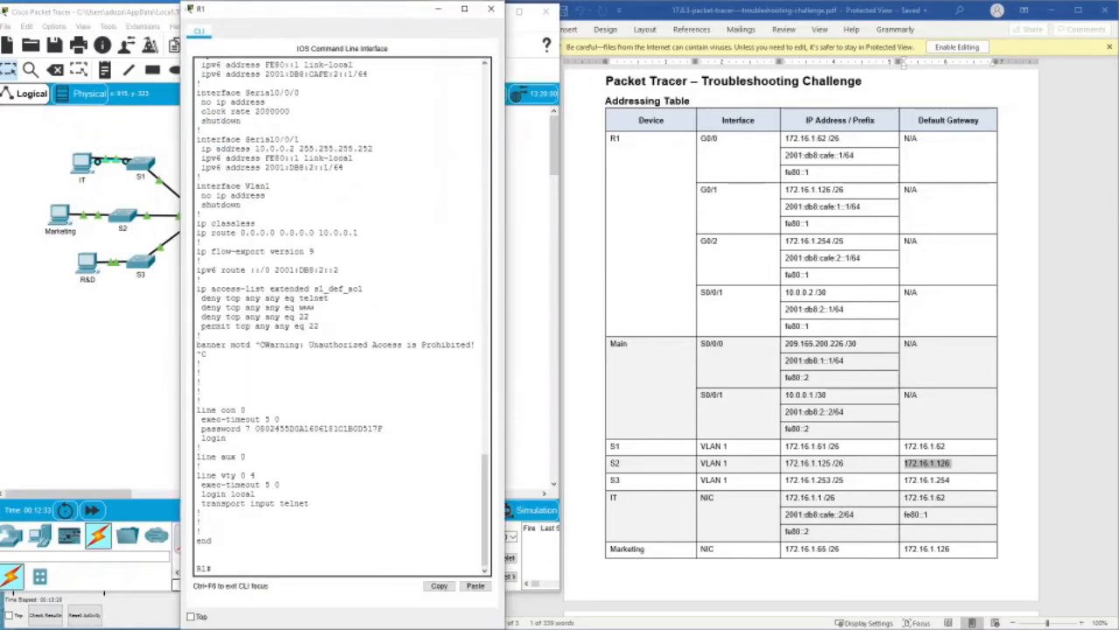
scroll(341, 315, "up", 15)
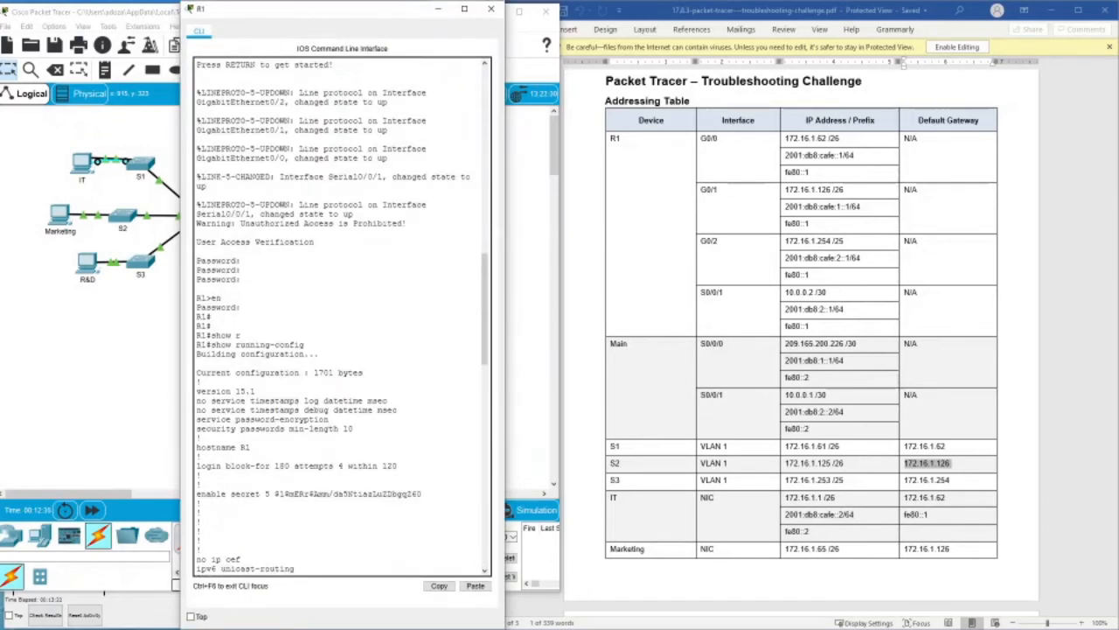
scroll(341, 315, "down", 8)
double_click(245, 215)
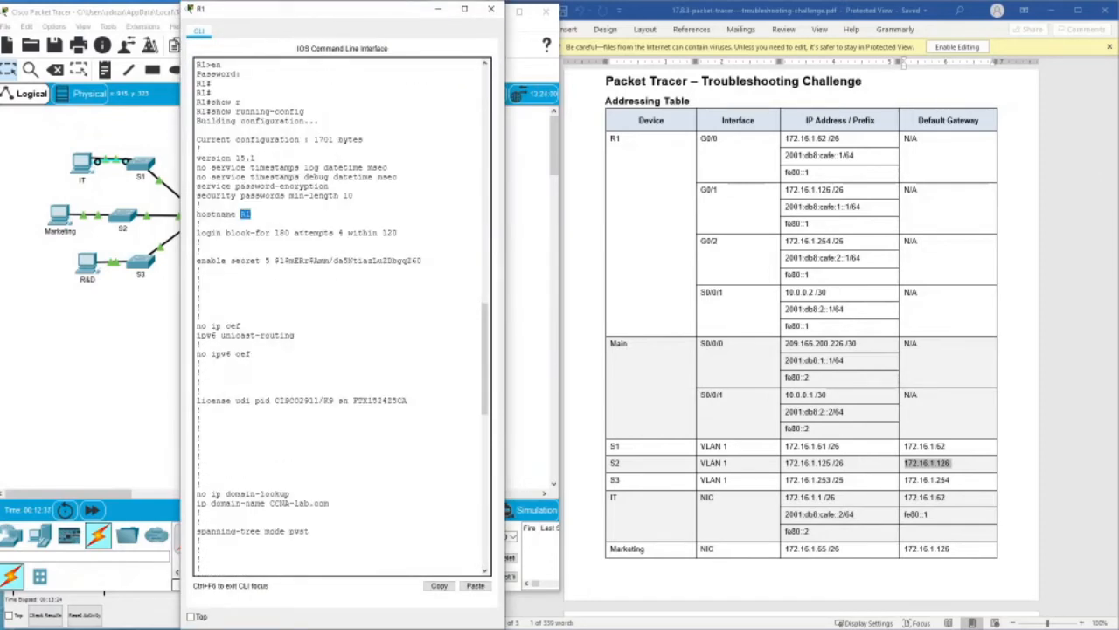
scroll(341, 315, "down", 12)
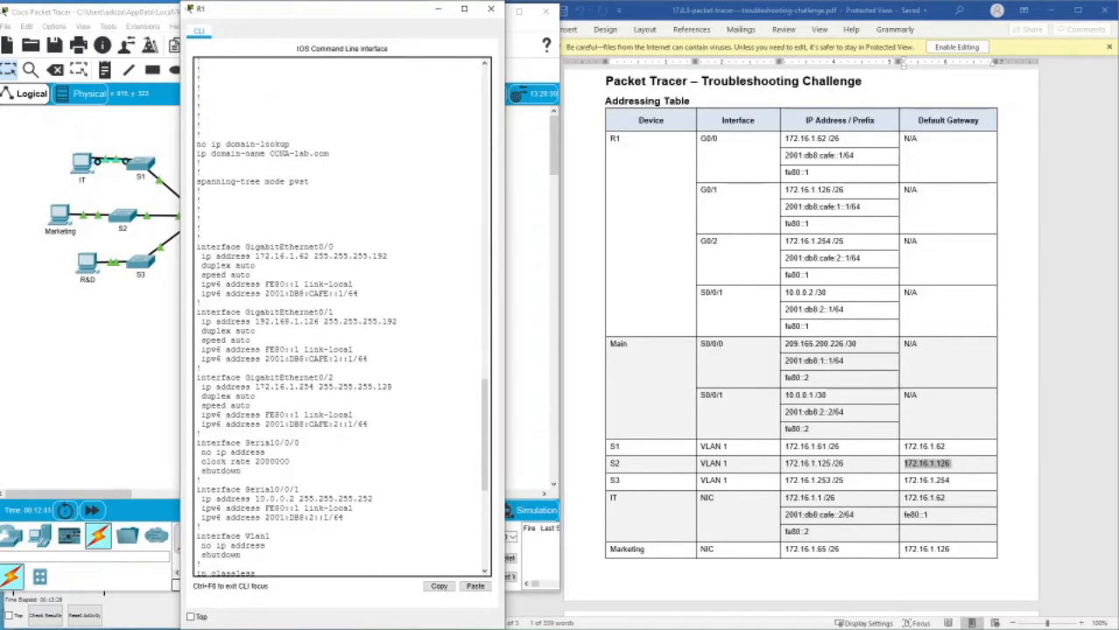
- Compare R1's GigabitEthernet0/0 IPv4, IPv6 and link-local addresses with the G0/0 row of the addressing table
left_click_drag(245, 246, 334, 248)
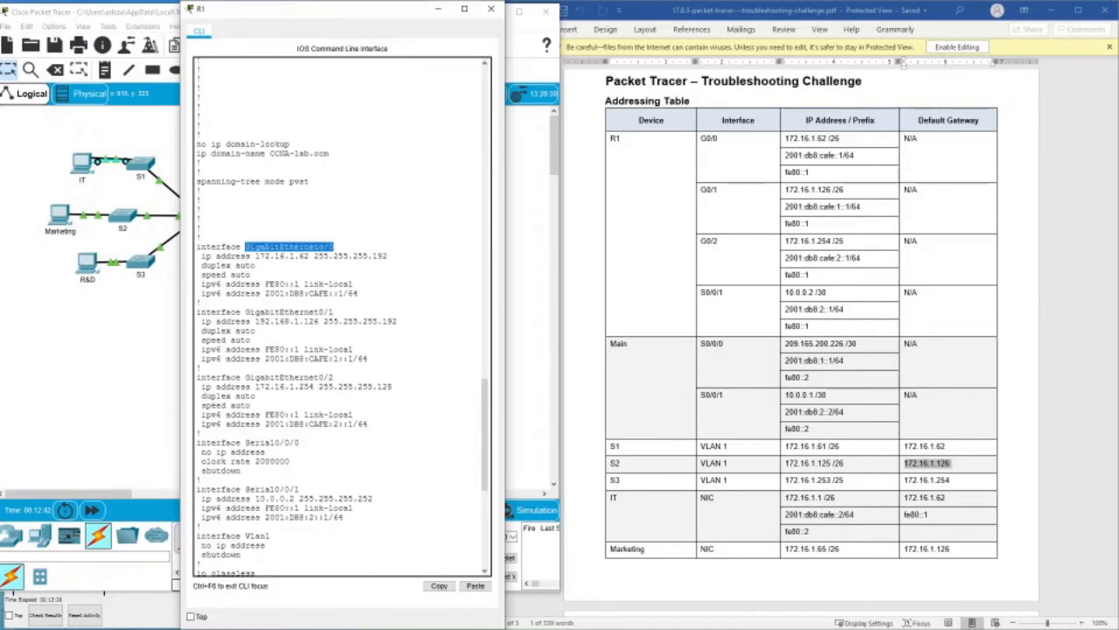
left_click_drag(254, 256, 311, 256)
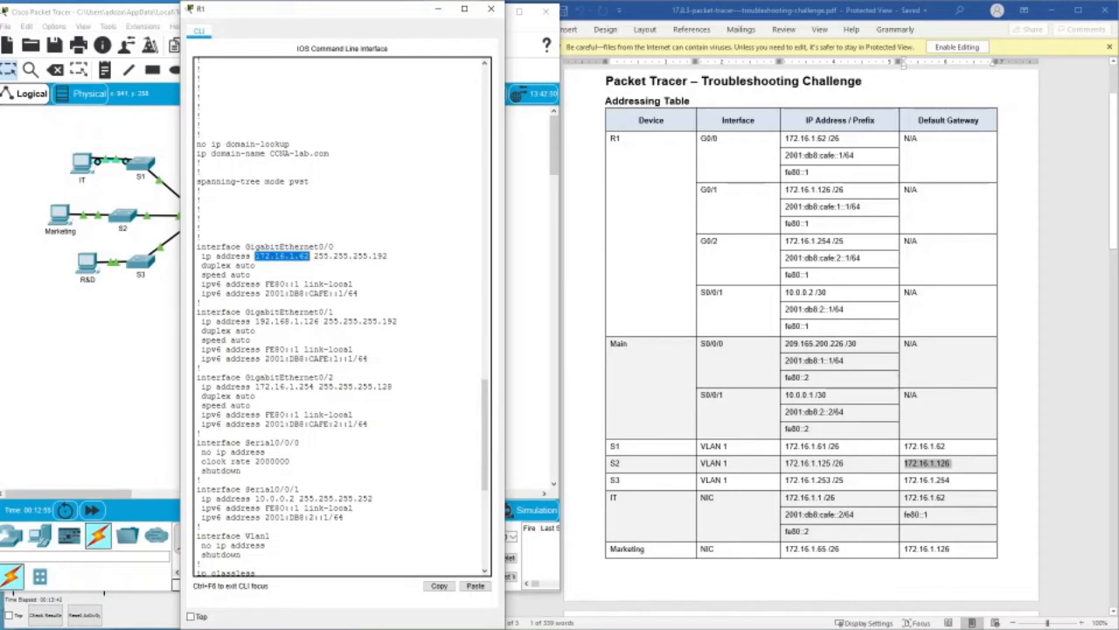
left_click_drag(785, 155, 855, 161)
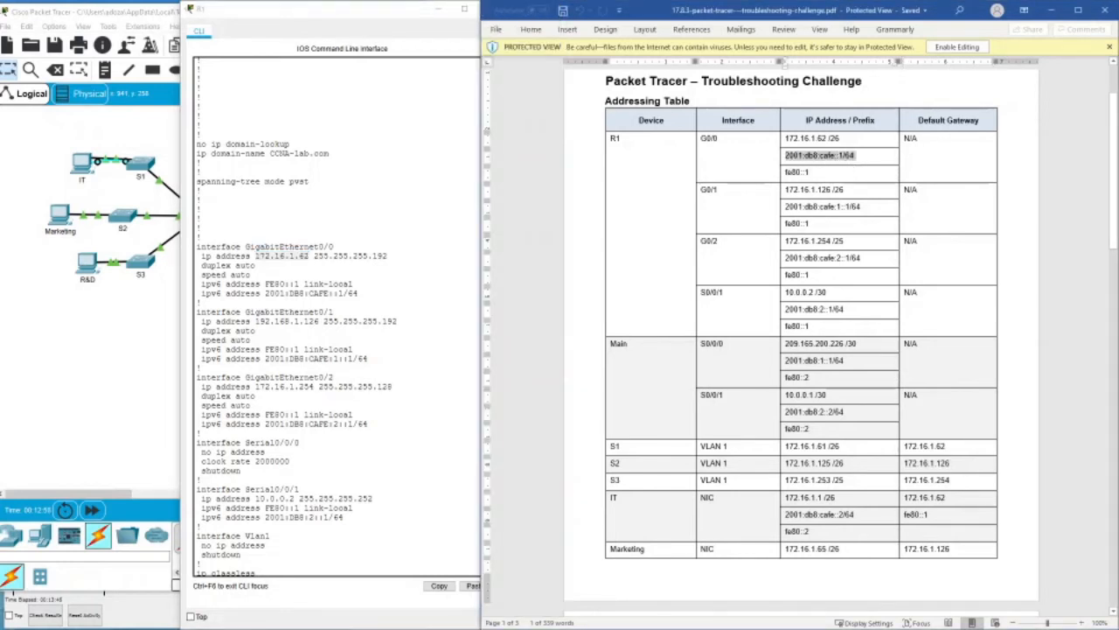
left_click_drag(786, 172, 812, 173)
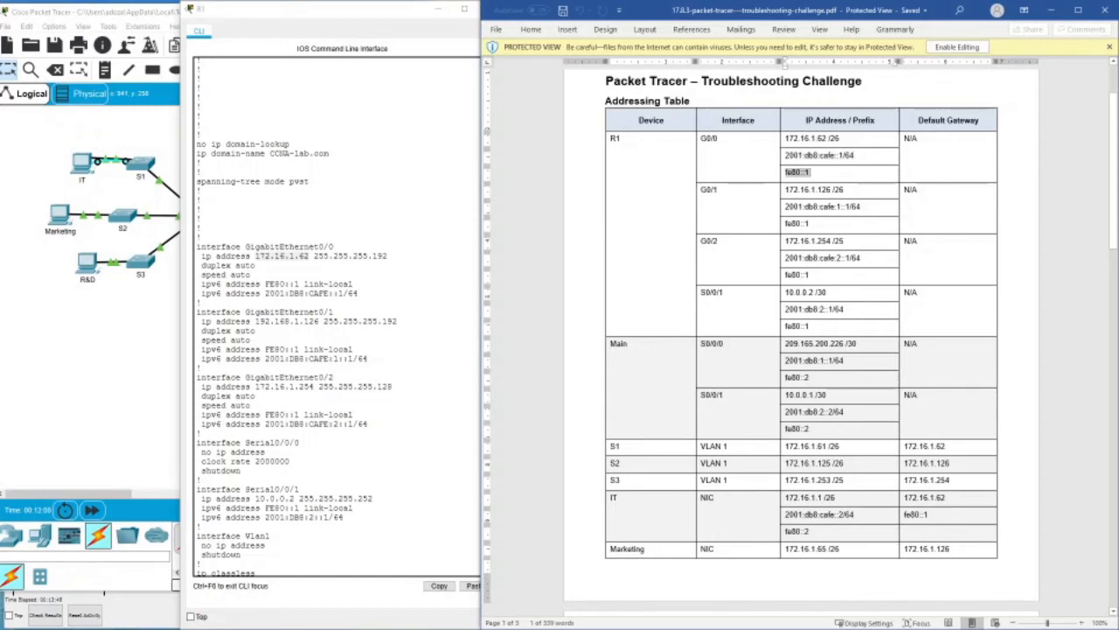
left_click_drag(353, 284, 197, 247)
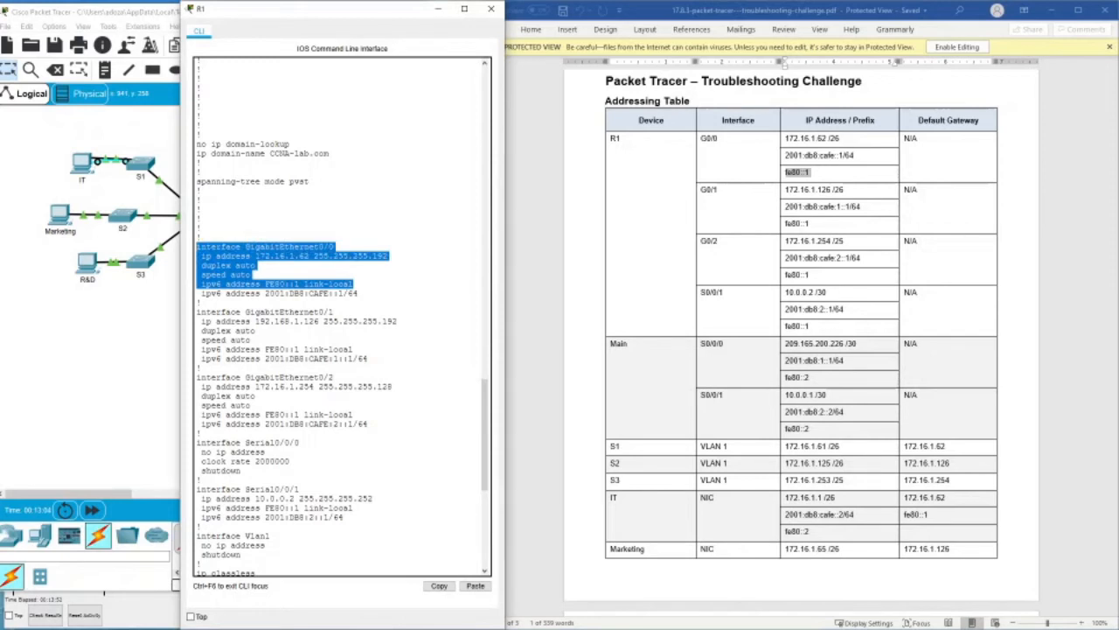
- Compare R1's GigabitEthernet0/1 IPv4 and IPv6 addresses with the G0/1 row of the addressing table
left_click(356, 289)
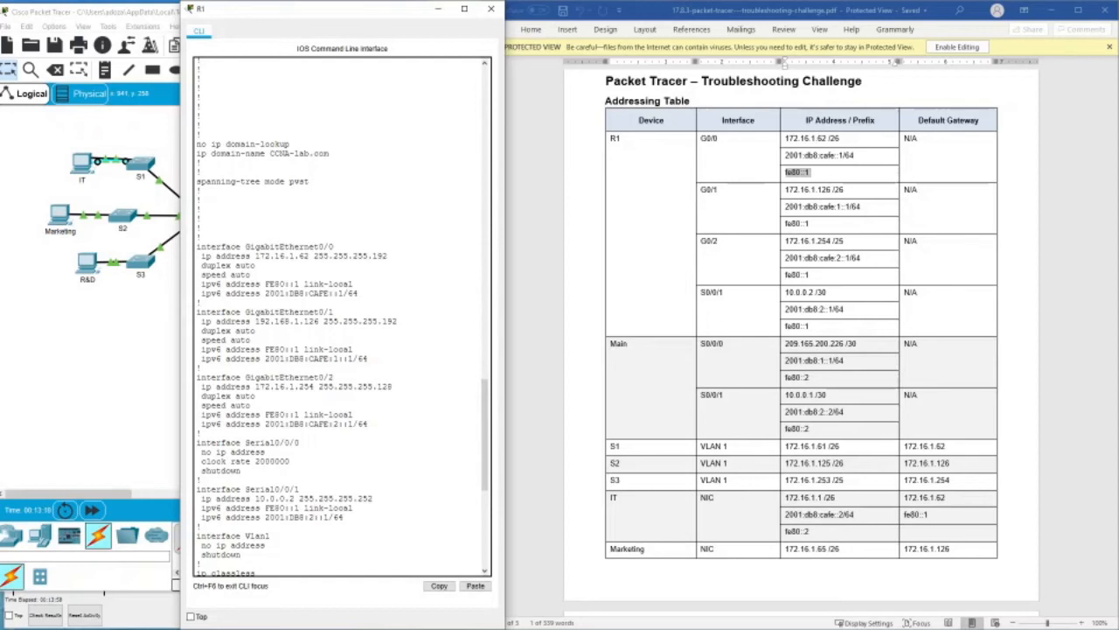
left_click_drag(255, 321, 320, 321)
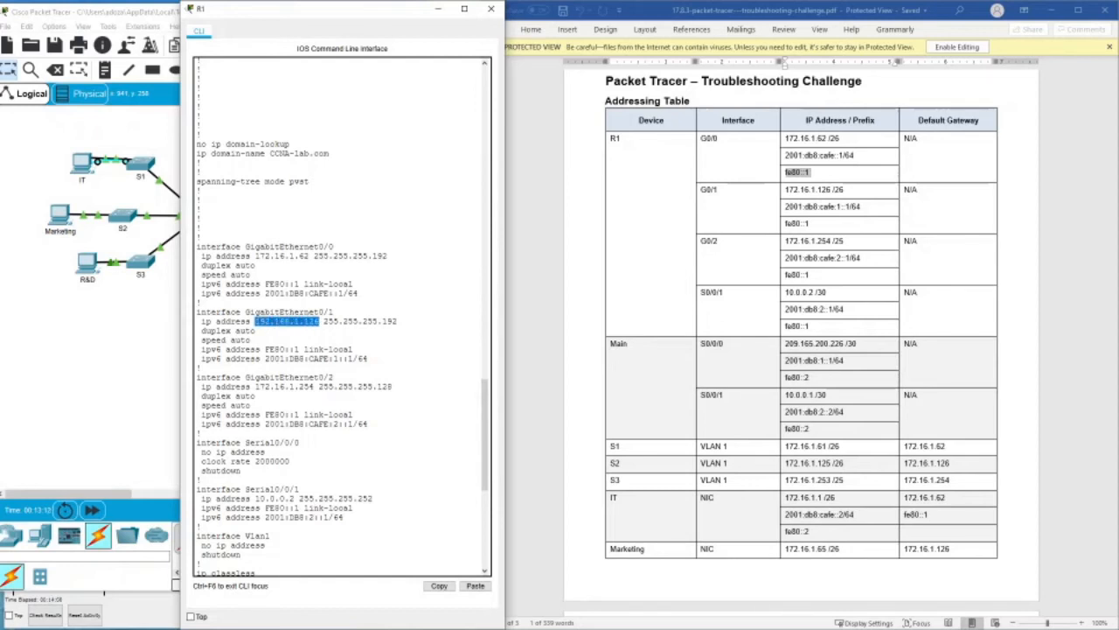
left_click_drag(785, 189, 822, 199)
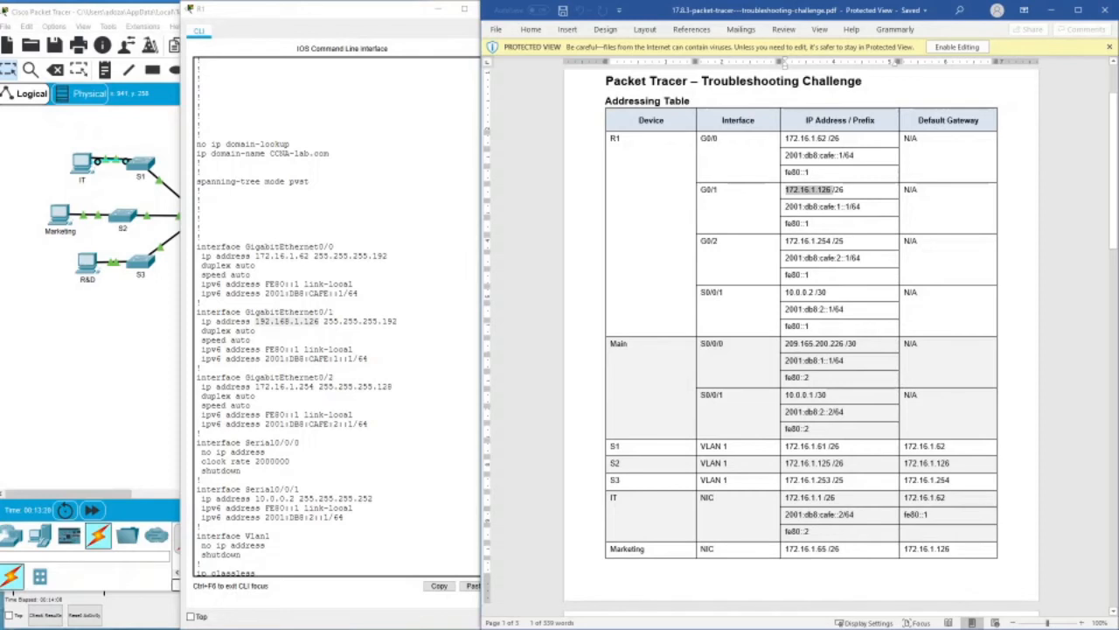
left_click_drag(784, 207, 841, 207)
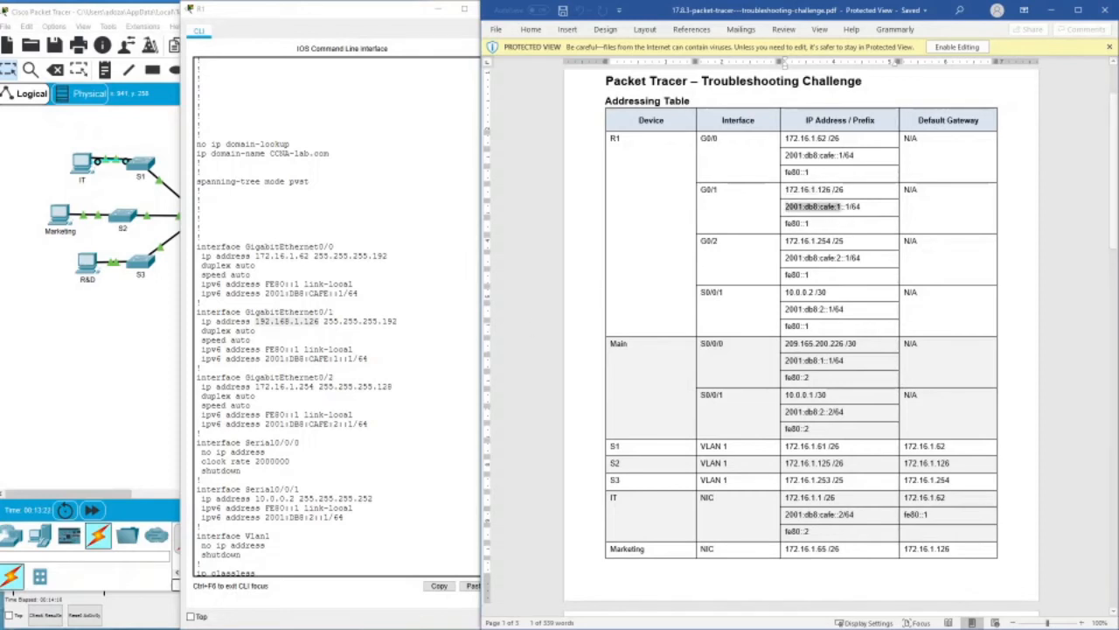
left_click_drag(265, 358, 329, 359)
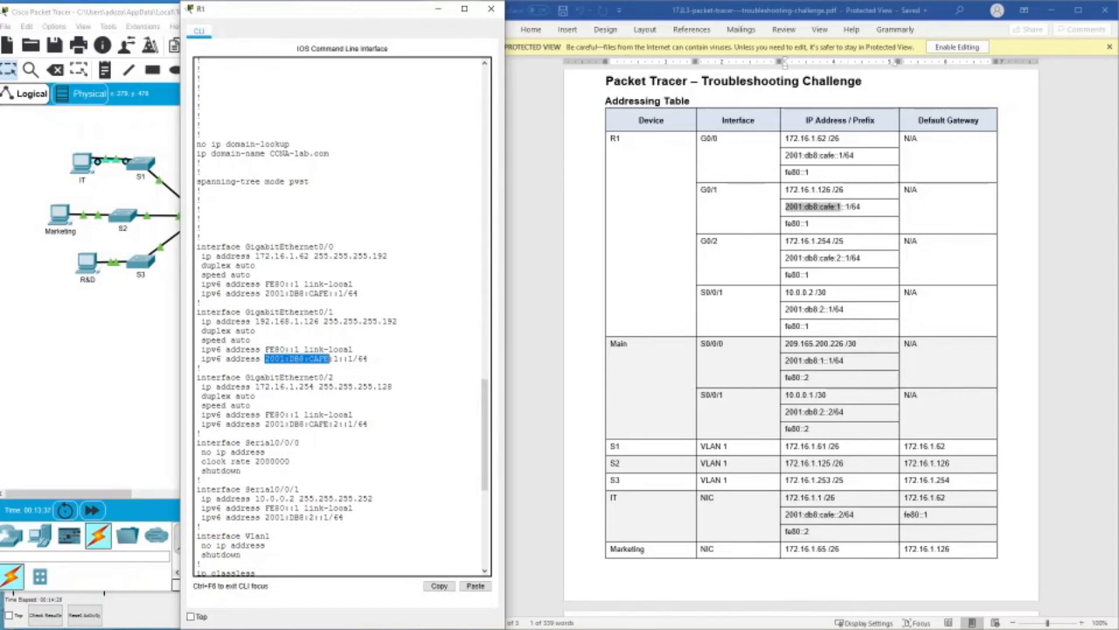
left_click(312, 359)
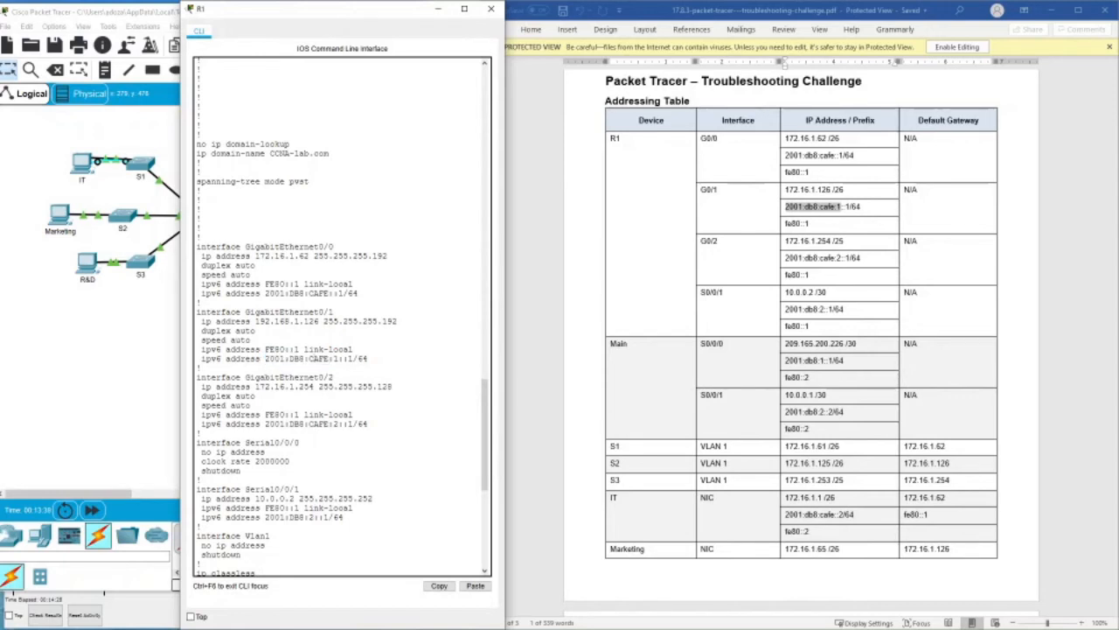
left_click_drag(254, 321, 320, 321)
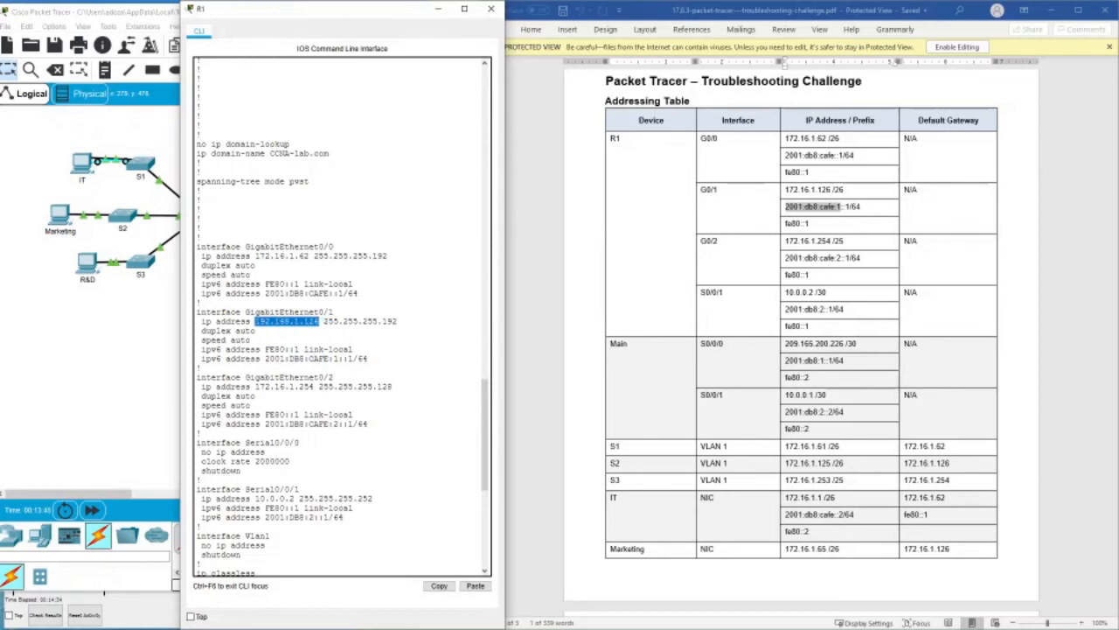
- Re-examine the GigabitEthernet0/1 name and IPv4 address line against the other interfaces in R1's running configuration
scroll(341, 315, "down", 8)
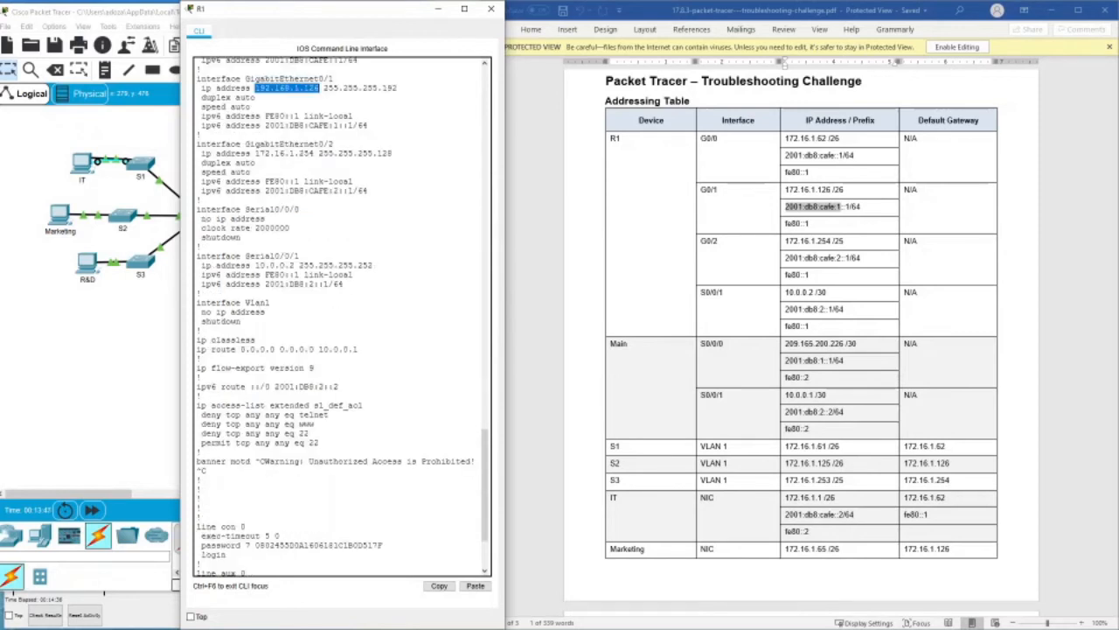
scroll(341, 315, "up", 4)
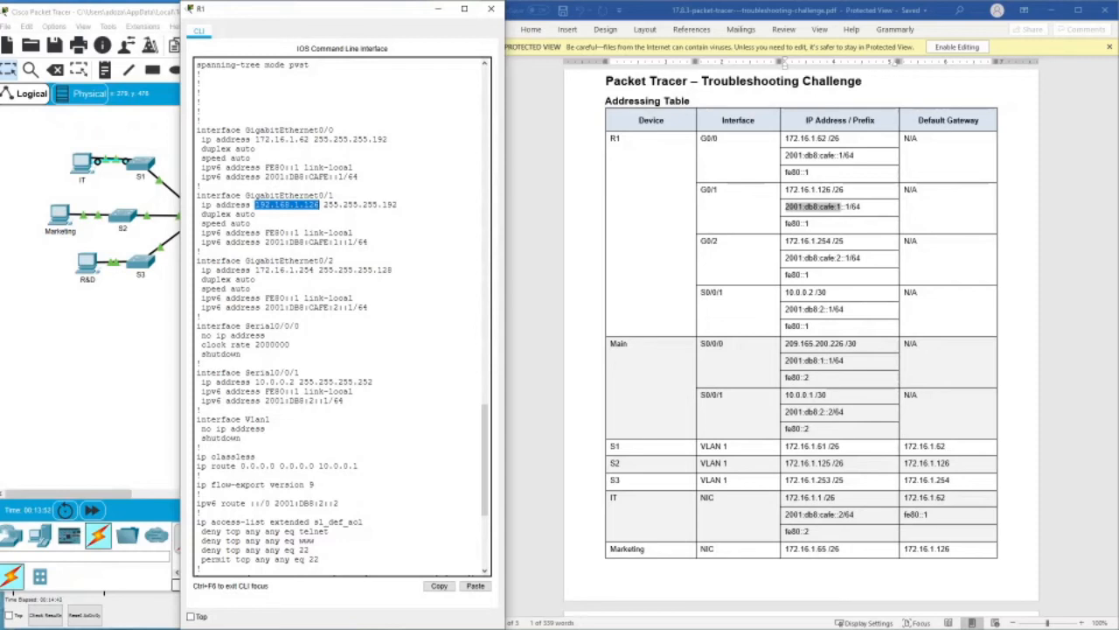
scroll(341, 315, "down", 4)
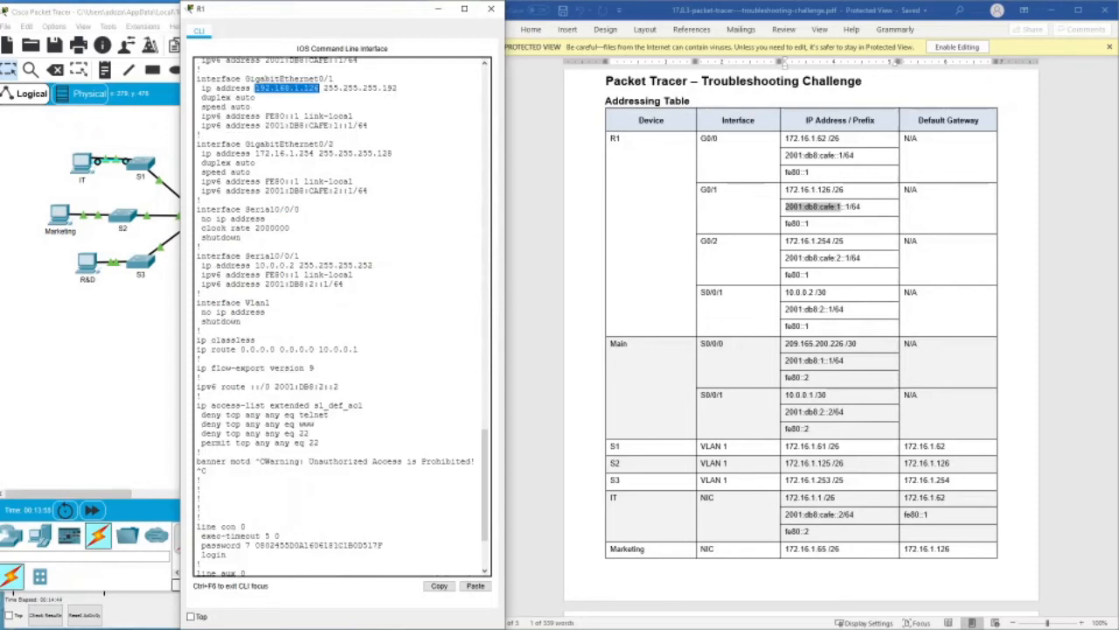
scroll(341, 315, "up", 4)
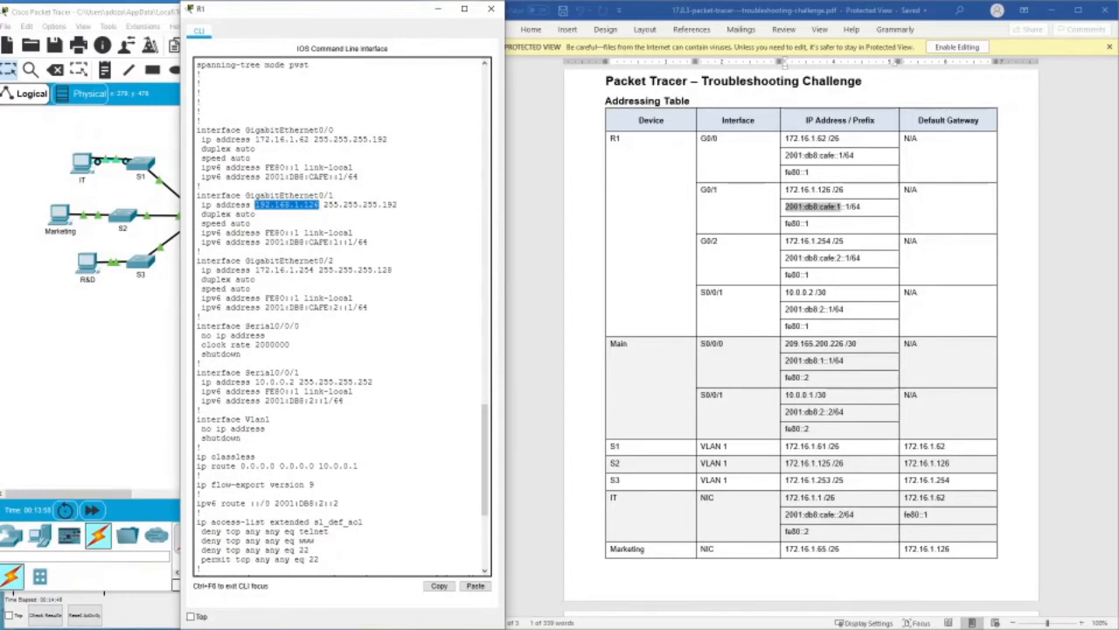
left_click_drag(245, 196, 334, 196)
left_click_drag(197, 204, 398, 205)
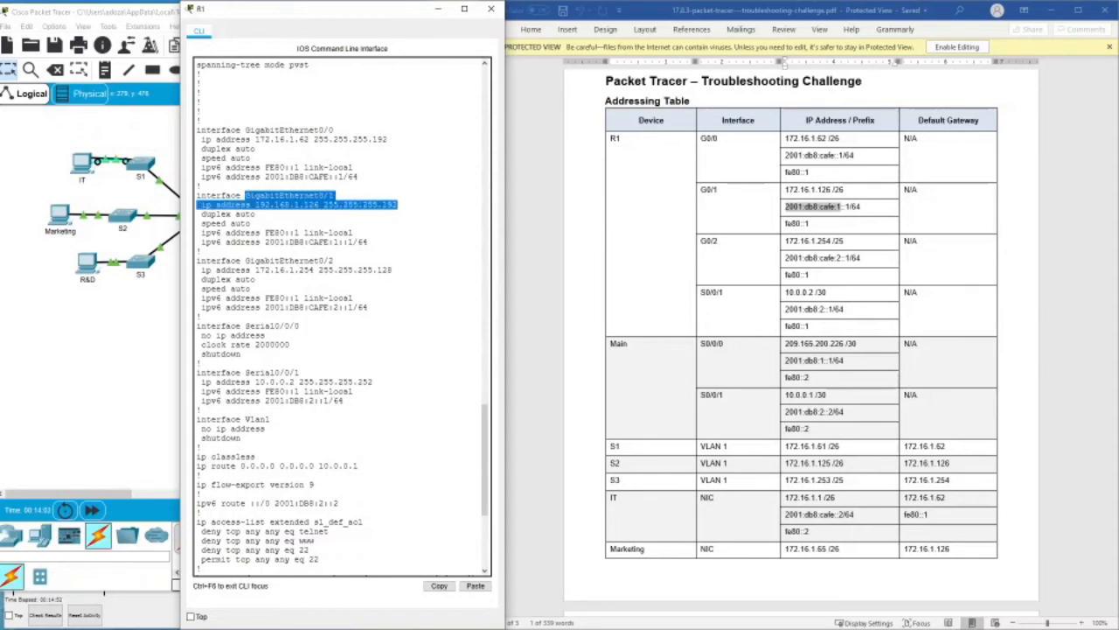
scroll(398, 206, "down", 8)
scroll(341, 315, "up", 8)
- Compare R1's GigabitEthernet0/2 IPv4, IPv6 and link-local addresses with the G0/2 row of the addressing table
left_click(271, 260)
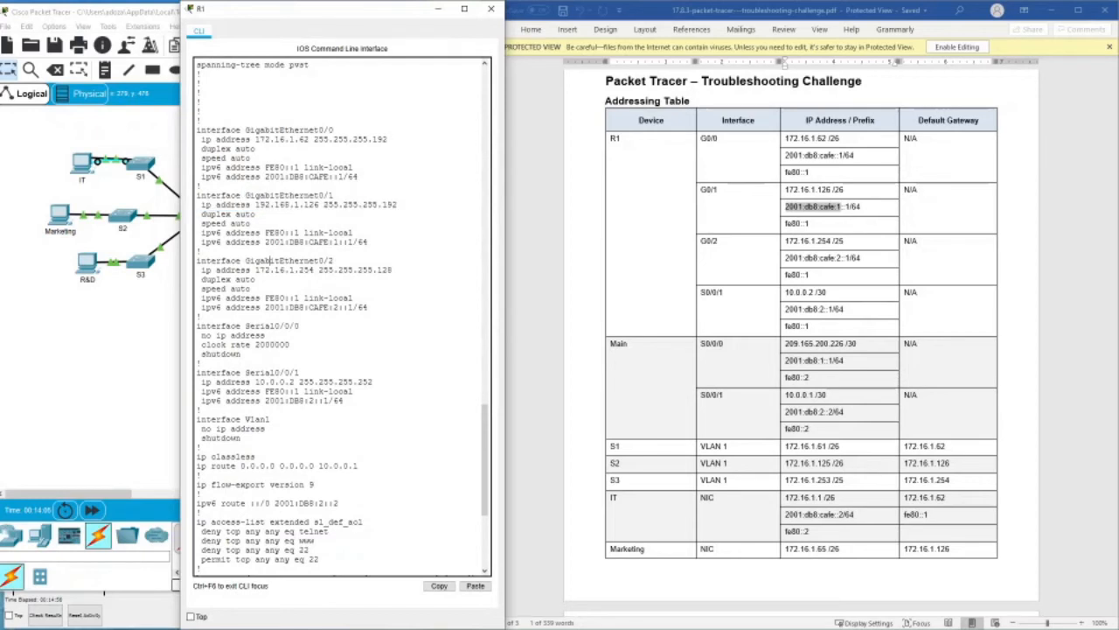
left_click_drag(254, 270, 314, 270)
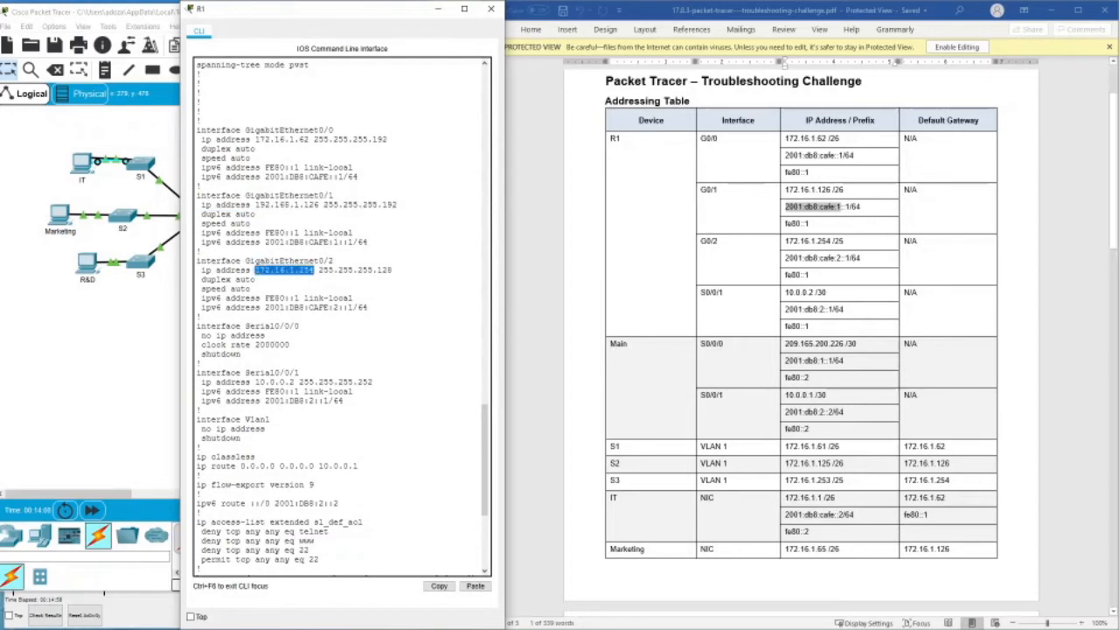
left_click_drag(844, 241, 791, 248)
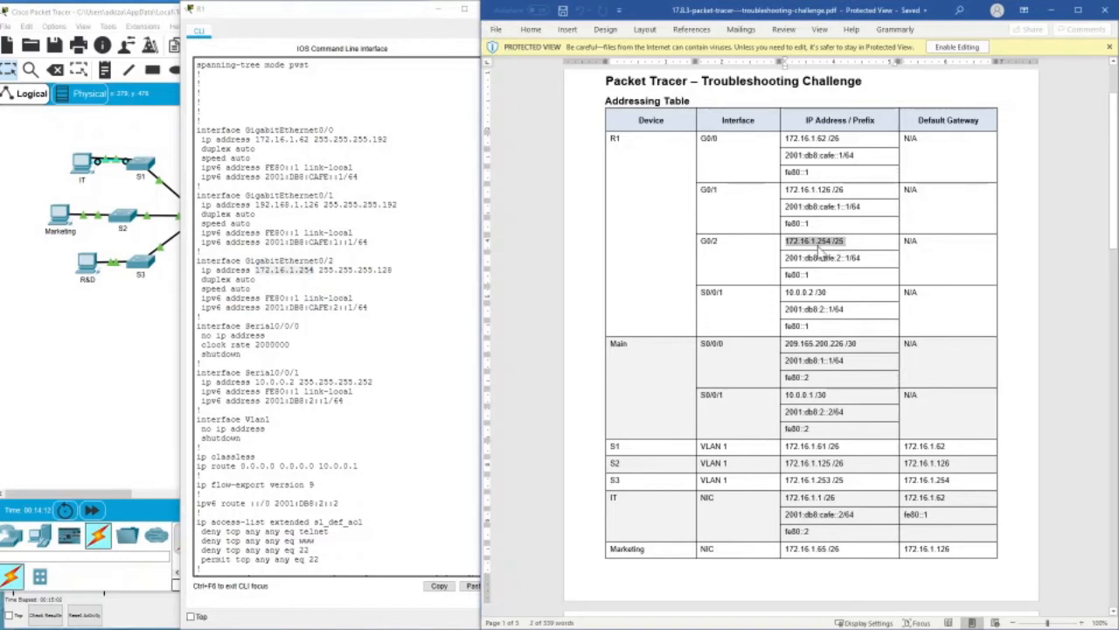
left_click_drag(785, 258, 861, 259)
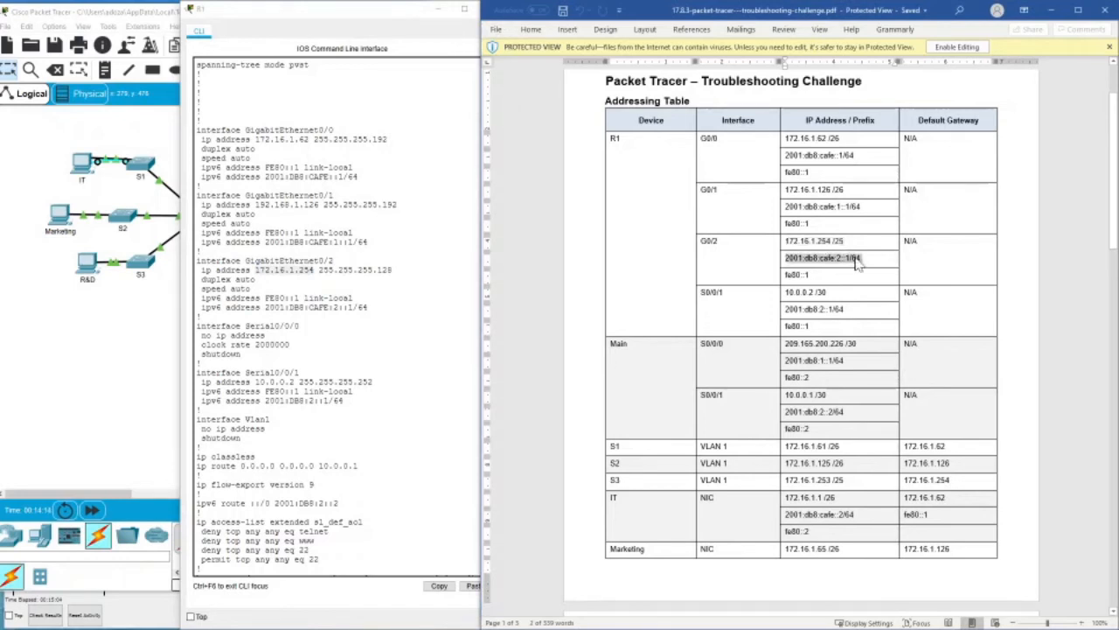
left_click_drag(363, 307, 305, 298)
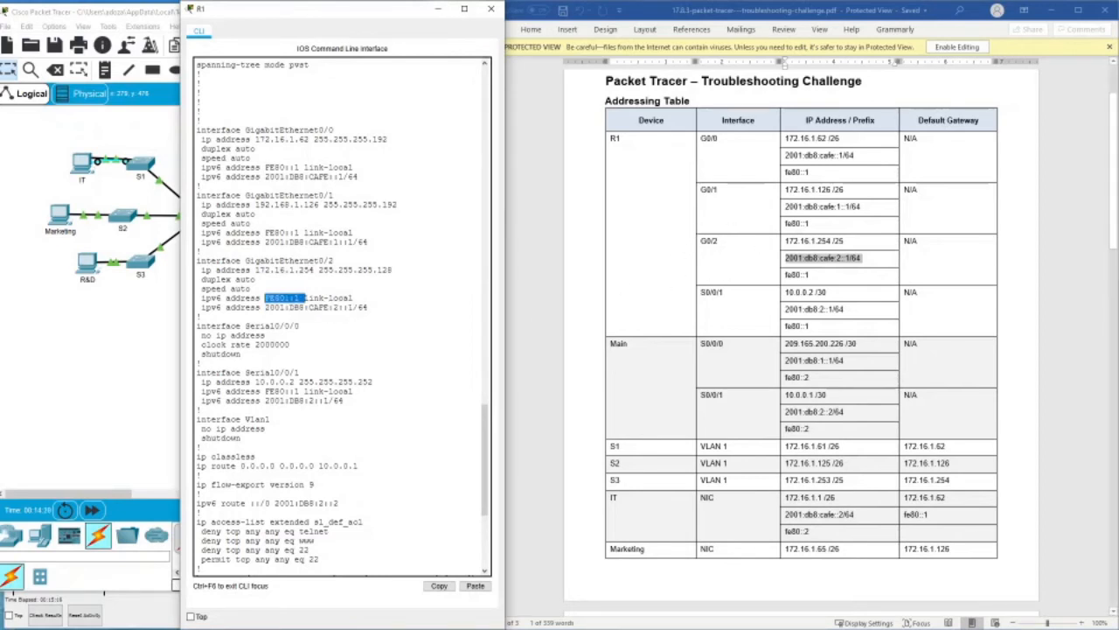
- Check R1's Serial0/0/0 settings and match the Serial0/0/1 interface to its S0/0/1 row in the addressing table
scroll(305, 298, "down", 4)
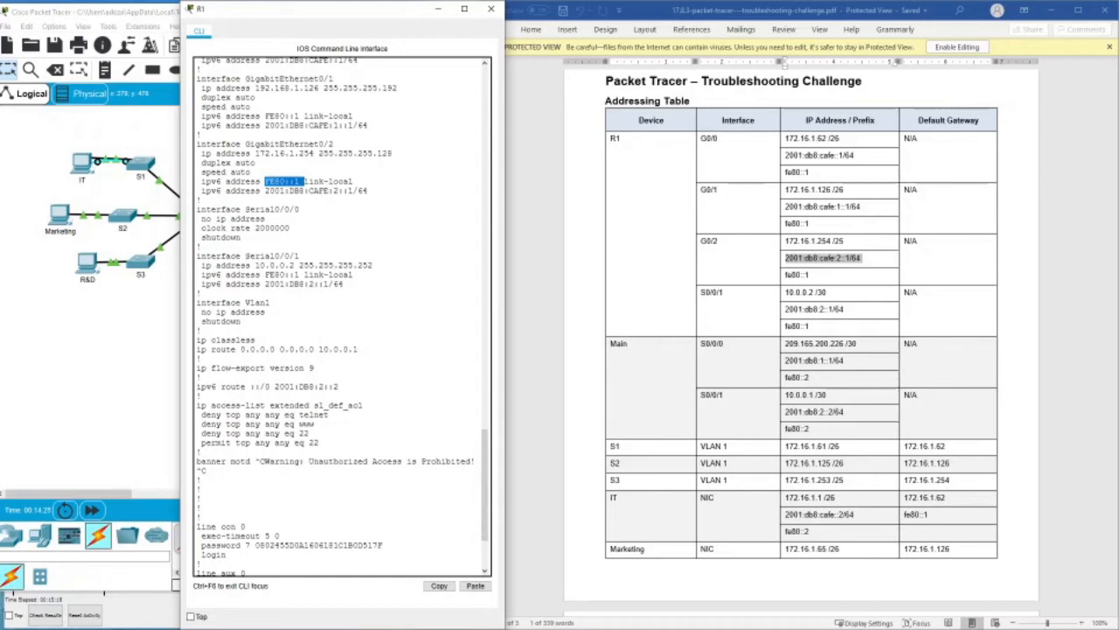
left_click_drag(261, 210, 300, 210)
left_click(247, 227)
left_click_drag(245, 256, 300, 256)
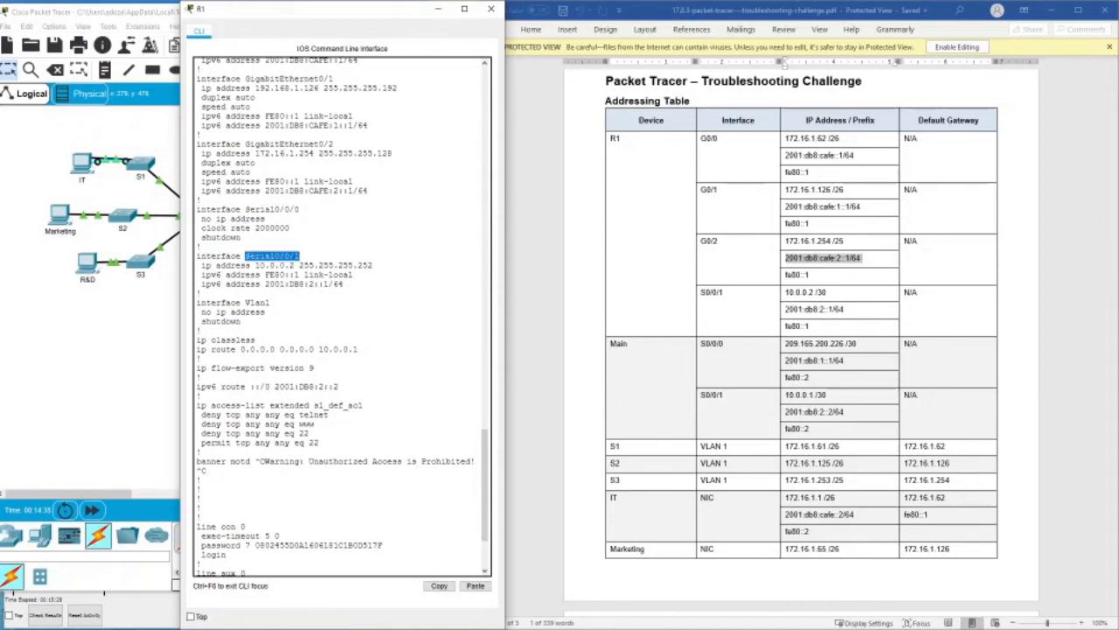
double_click(708, 295)
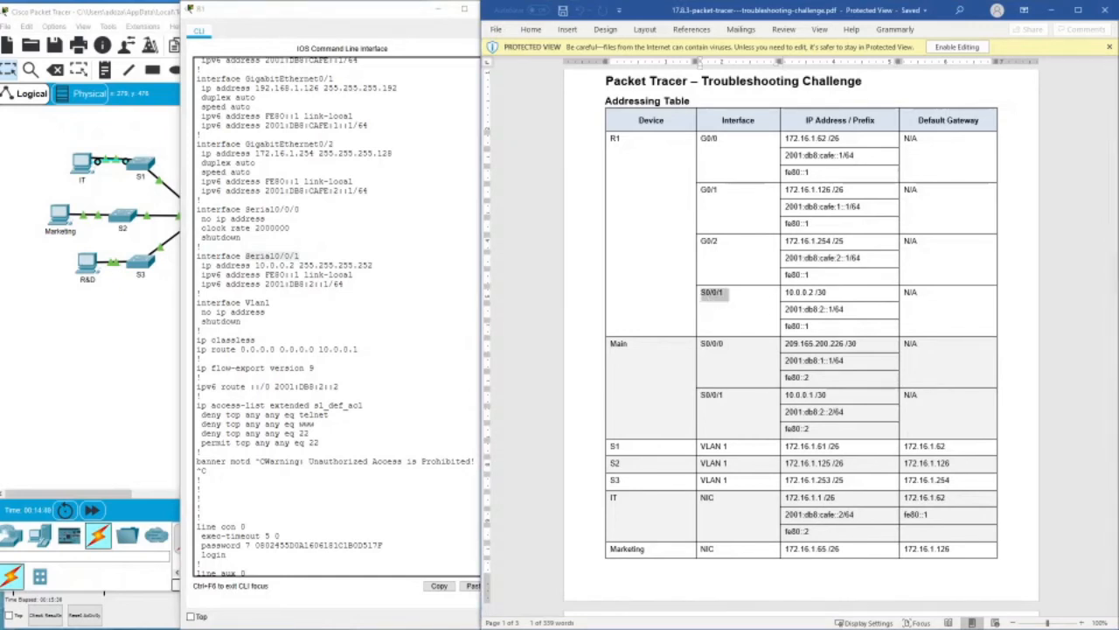
- Compare R1's Serial0/0/1 IPv4 address, subnet mask and IPv6 addresses with the values listed for S0/0/1
left_click(265, 265)
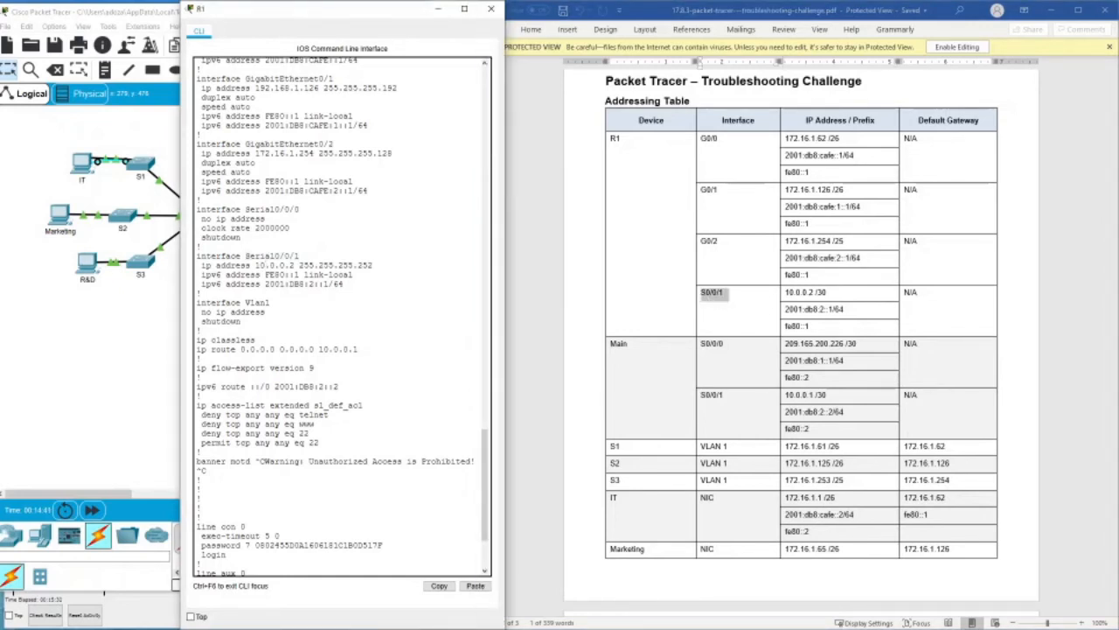
left_click_drag(254, 265, 295, 265)
left_click(815, 293)
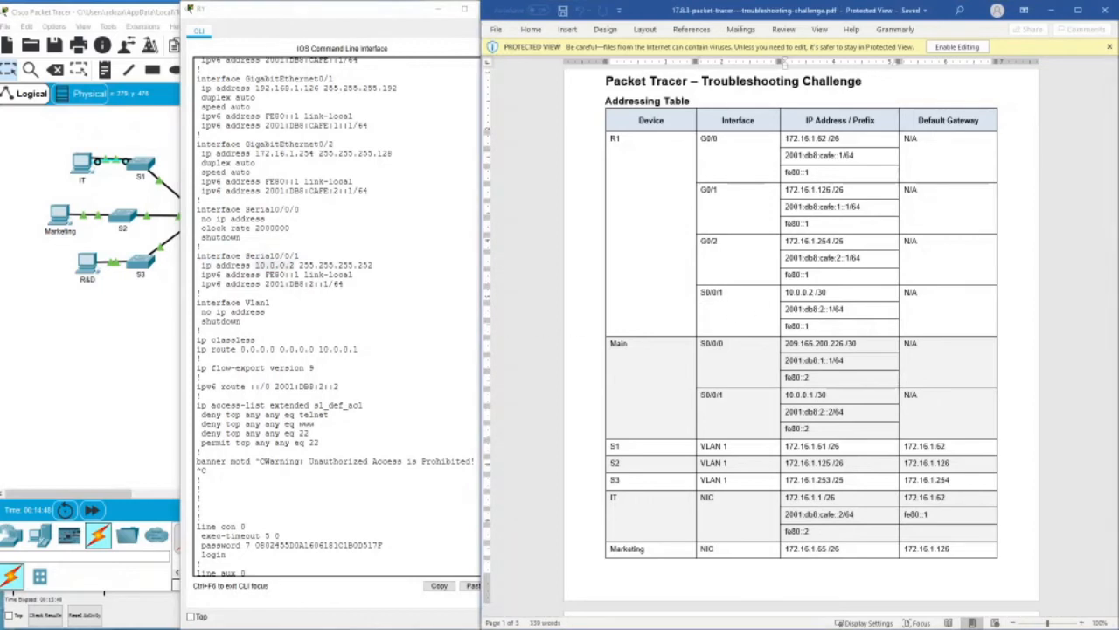
left_click_drag(299, 265, 324, 265)
left_click(813, 292)
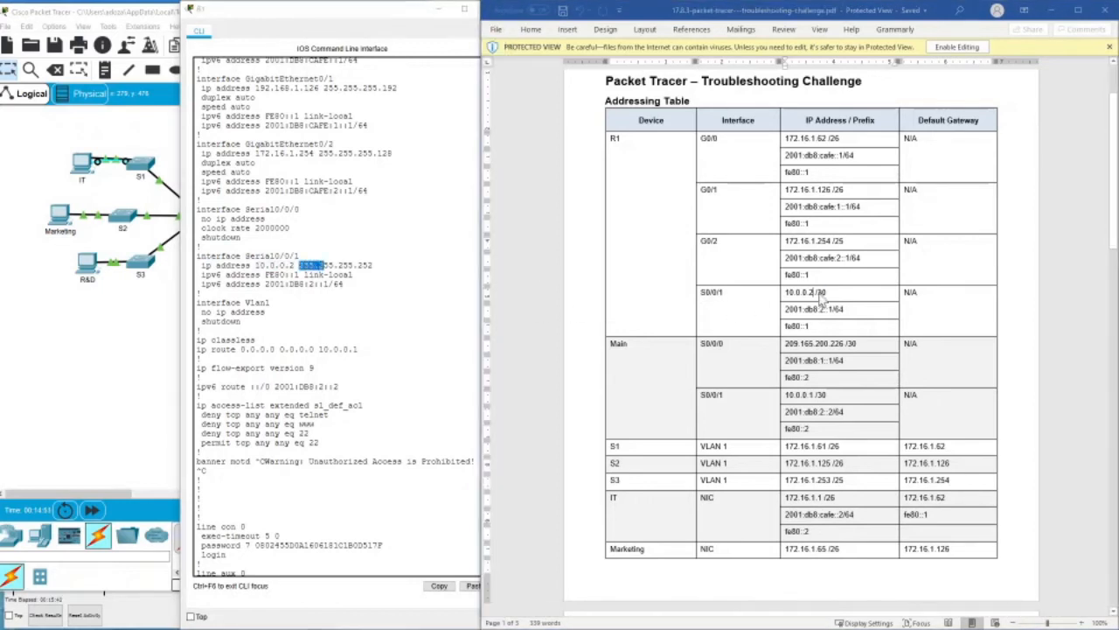
left_click_drag(353, 265, 372, 266)
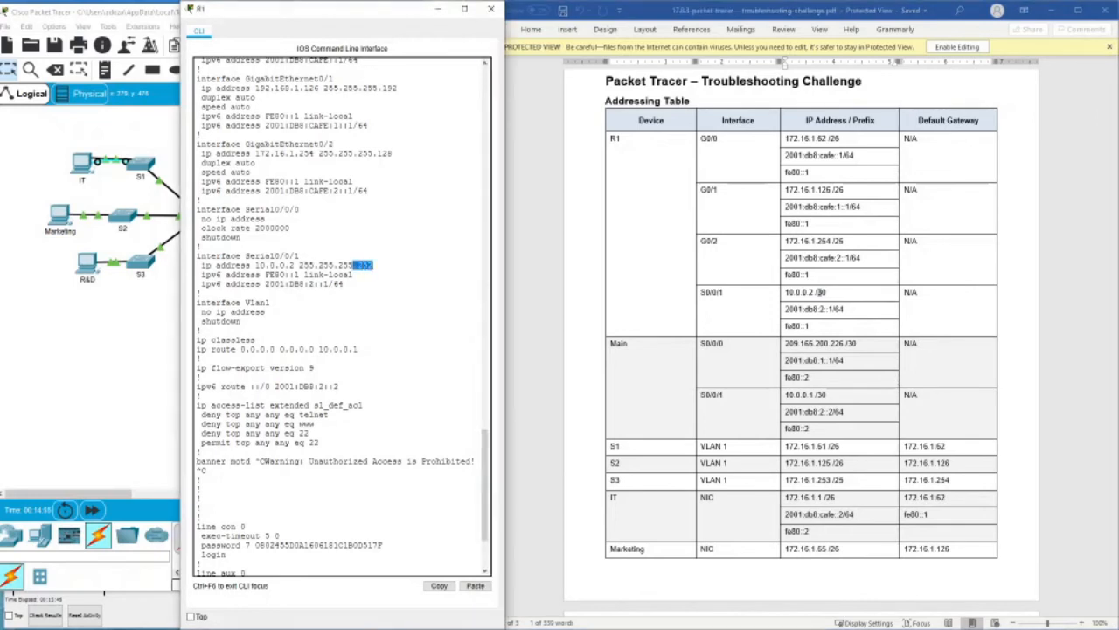
left_click(819, 292)
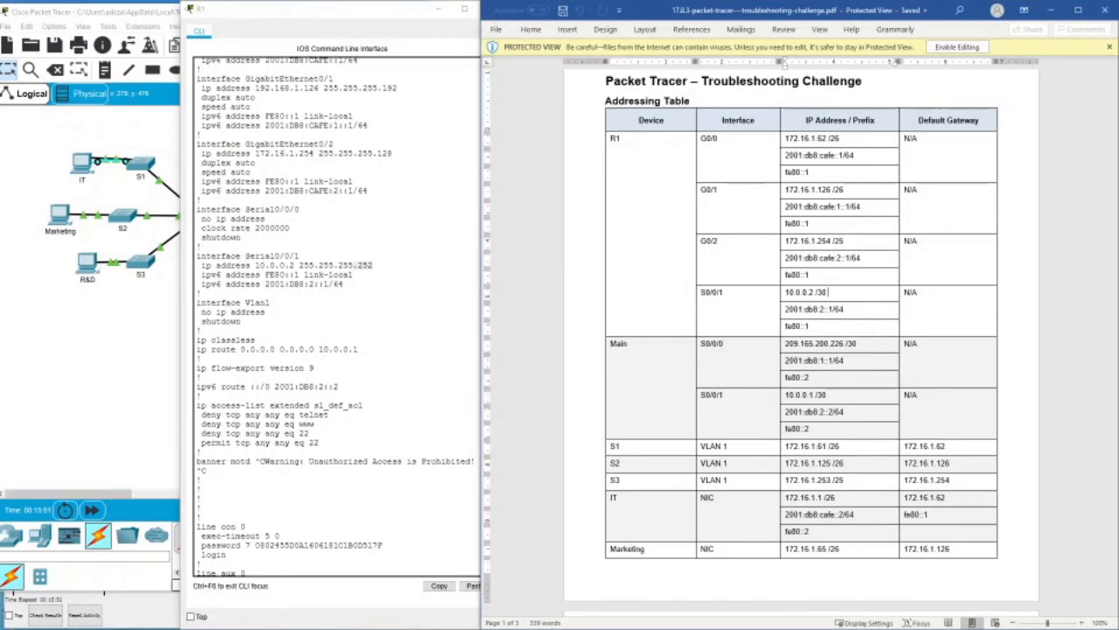
left_click_drag(265, 275, 331, 284)
left_click(201, 294)
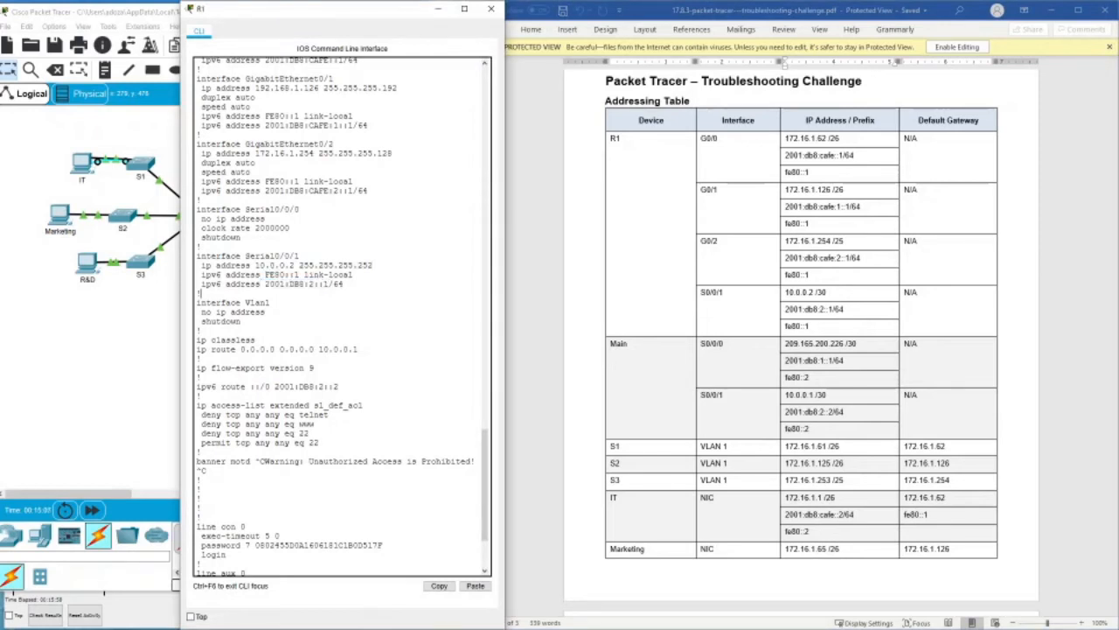
- Review the rest of R1's running configuration and check the VTY lines' transport input against the SSH requirement in the instructions
scroll(341, 315, "up", 12)
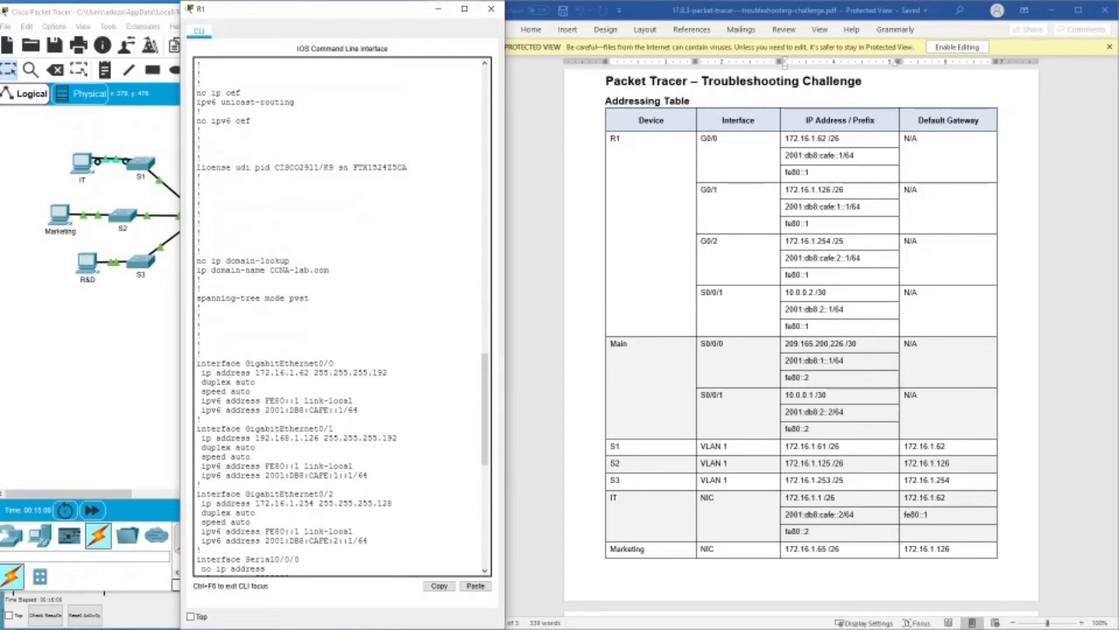
scroll(200, 527, "down", 4)
scroll(201, 175, "down", 13)
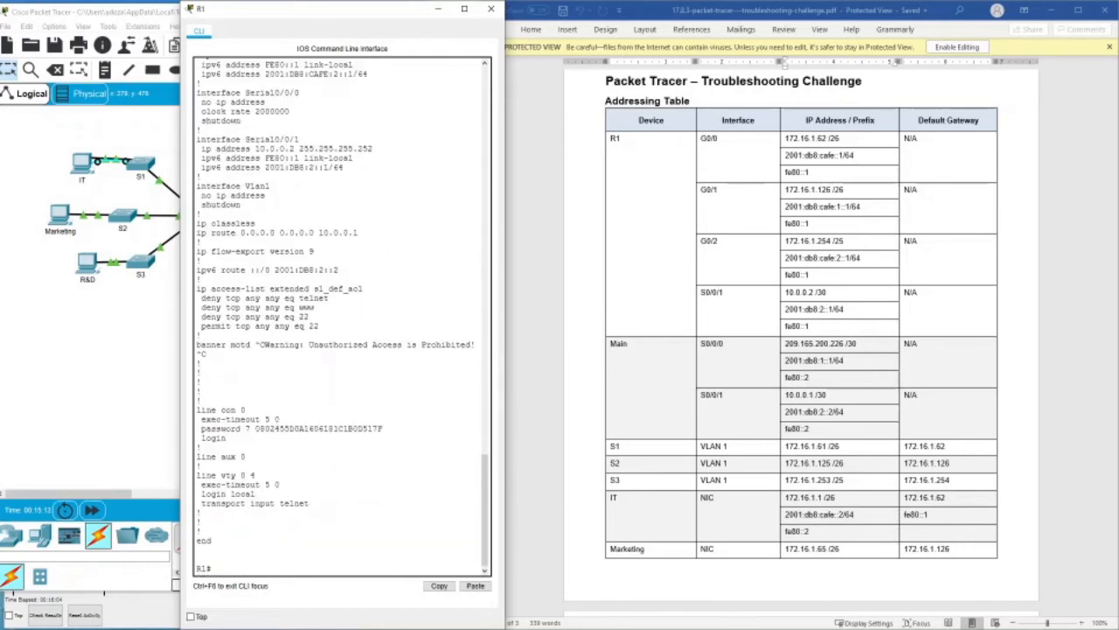
scroll(801, 341, "down", 10)
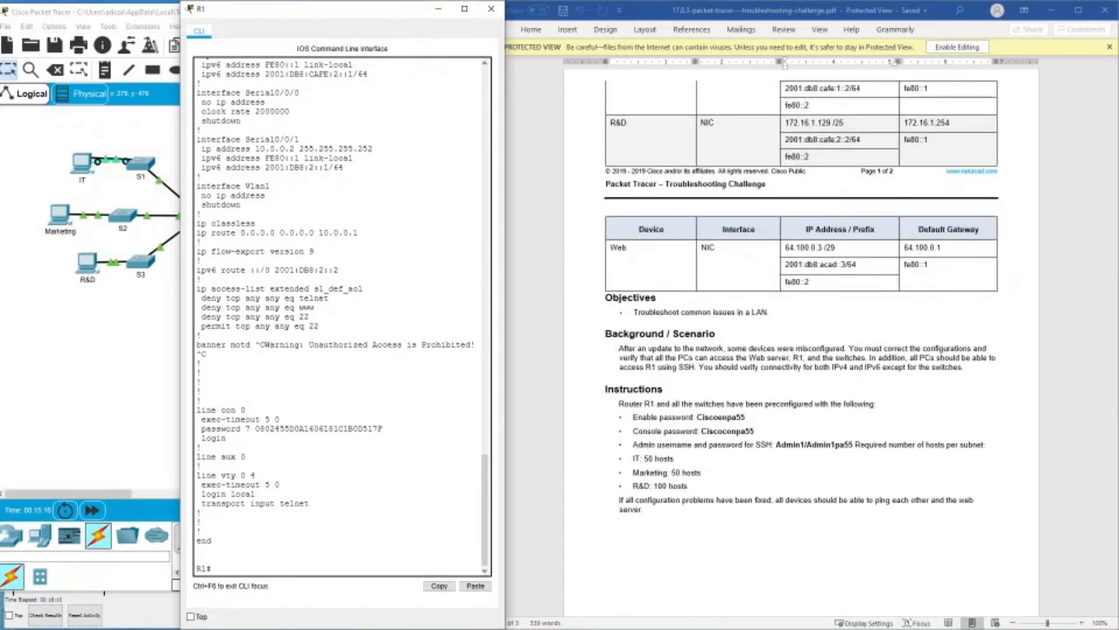
left_click_drag(283, 503, 310, 504)
left_click(309, 503)
- Enter global configuration mode on R1
key("Return")
key("Return")
key("Return")
key("Return")
key("Return")
key("Return")
key("Return")
key("Return")
key("Return")
key("Return")
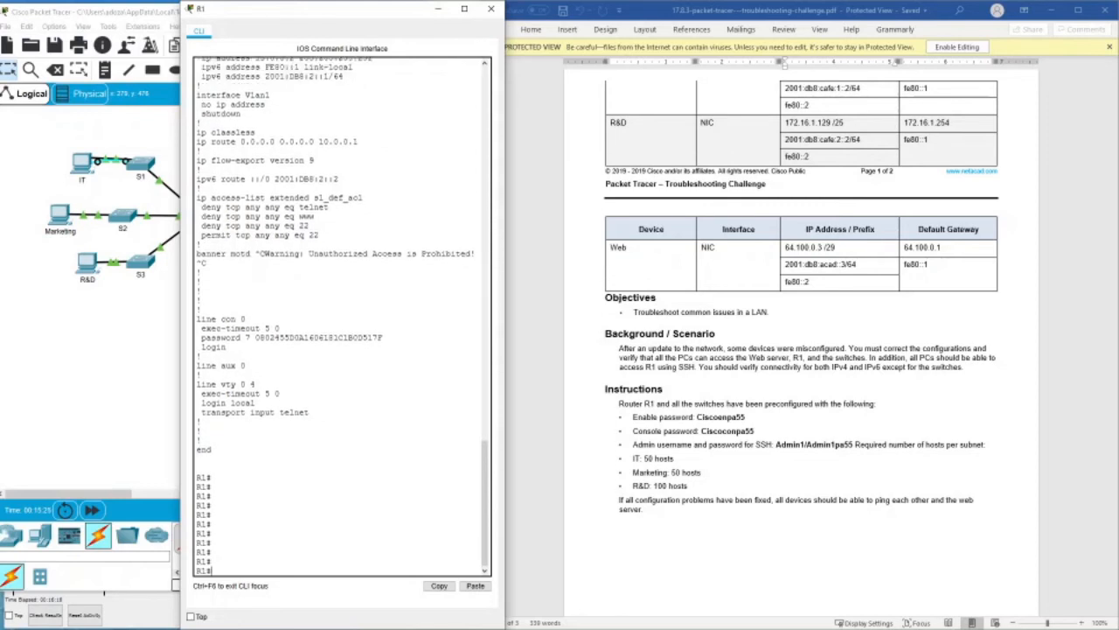
type("con t")
key("Return")
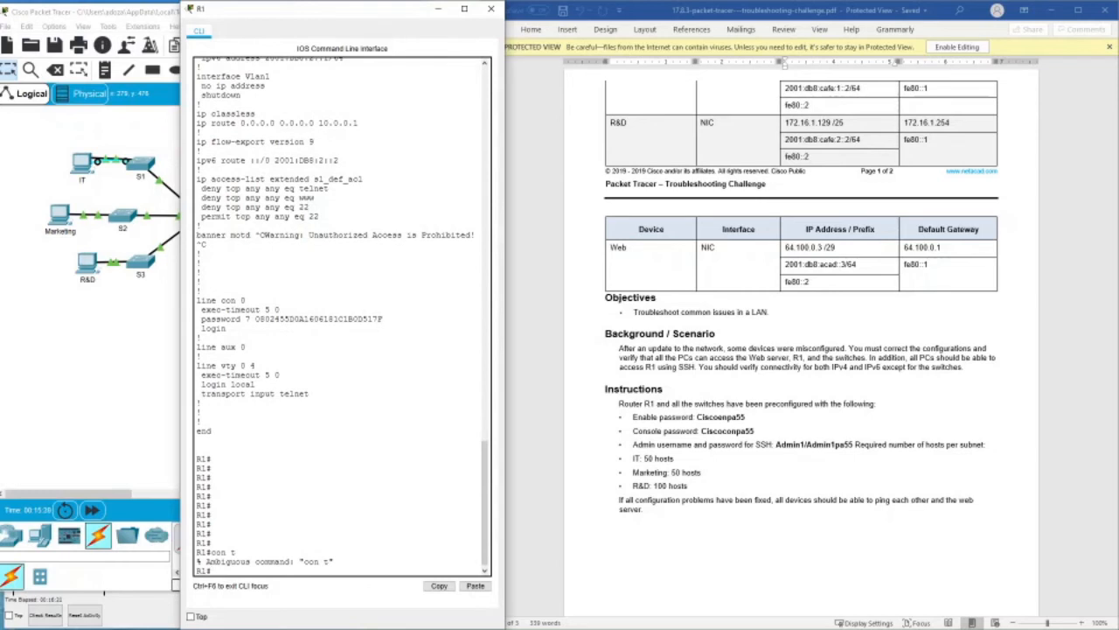
type("conf t")
key("Return")
key("Return")
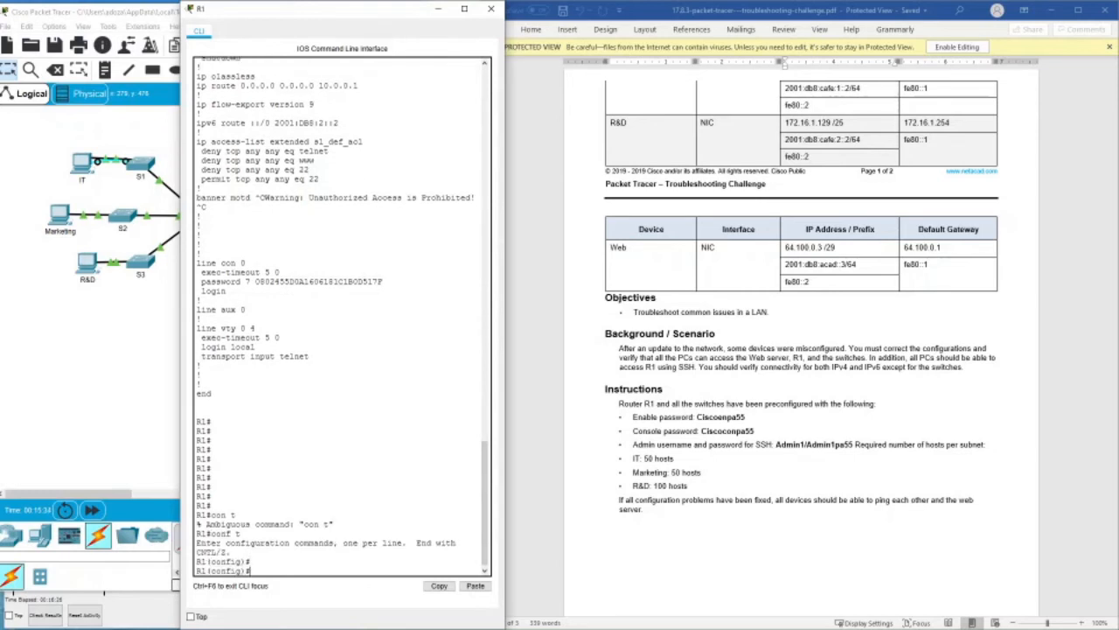
- Enter interface configuration mode for G0/1 on R1
type("int ")
type("g")
type(" 0")
type(".")
type("1")
key("Return")
- Assign the G0/1 interface the address 172.16.1.126 from the addressing table with subnet mask 255.255.255.192
type("ip ad")
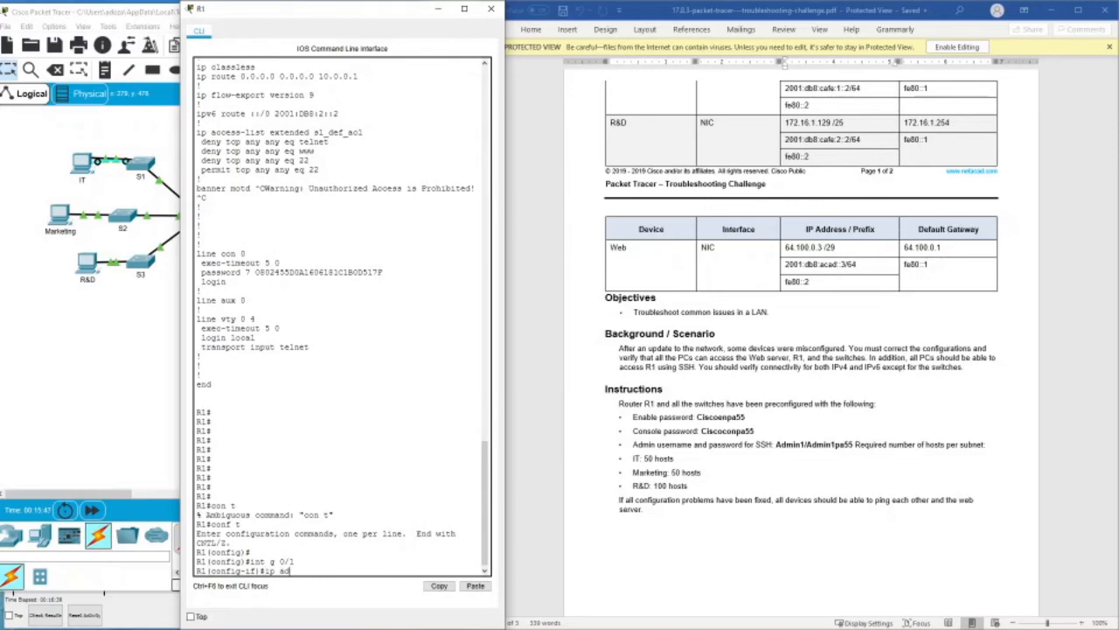
key("Tab")
scroll(341, 314, "up", 4)
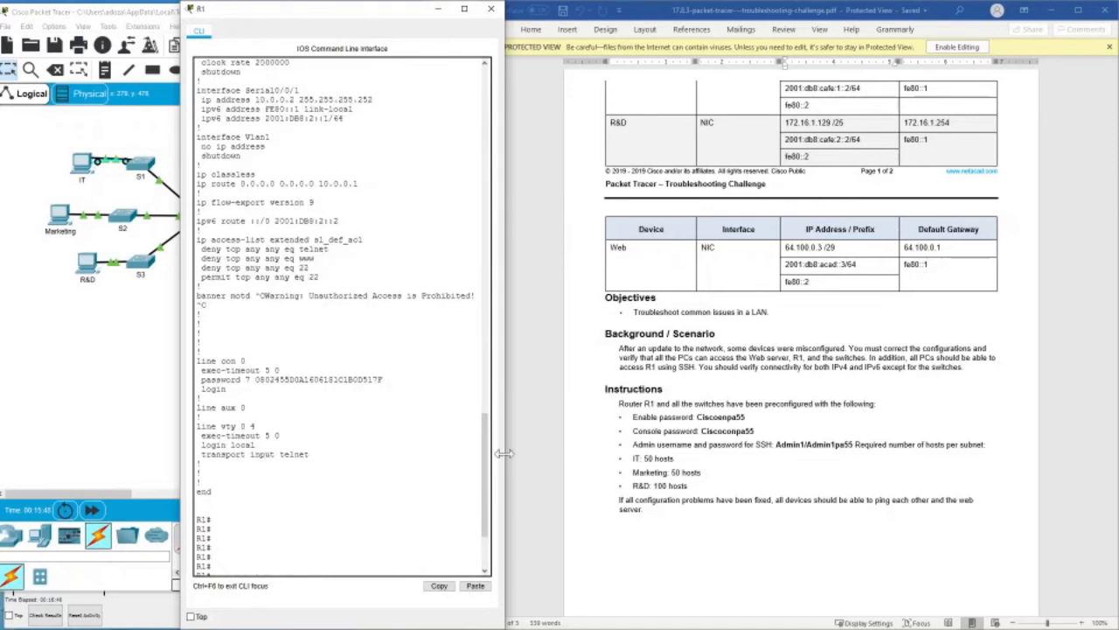
scroll(745, 349, "up", 6)
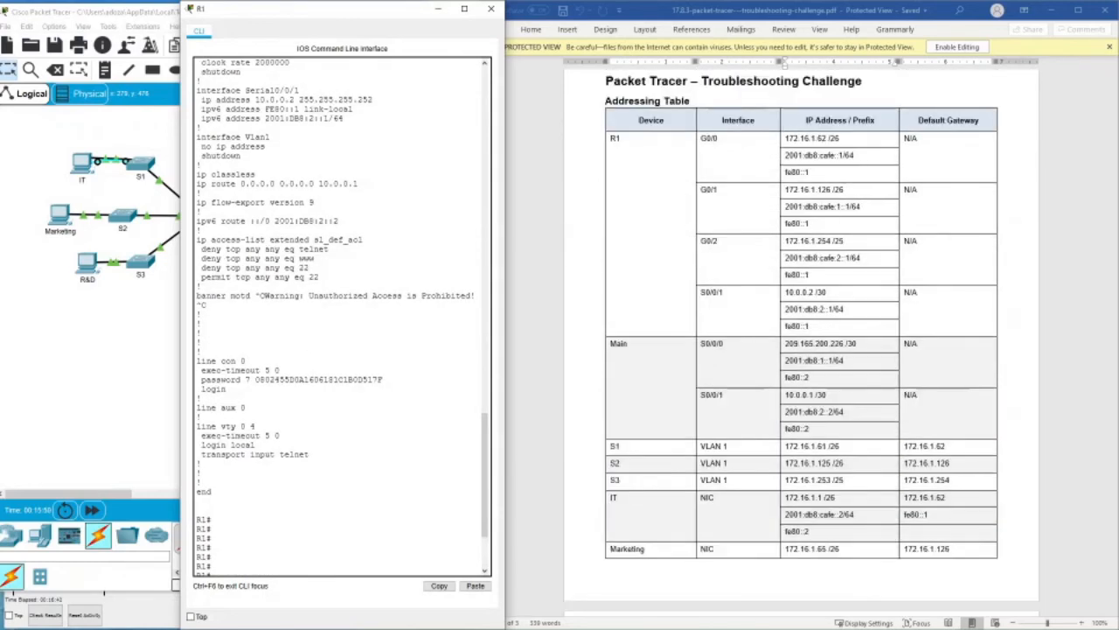
scroll(420, 350, "down", 4)
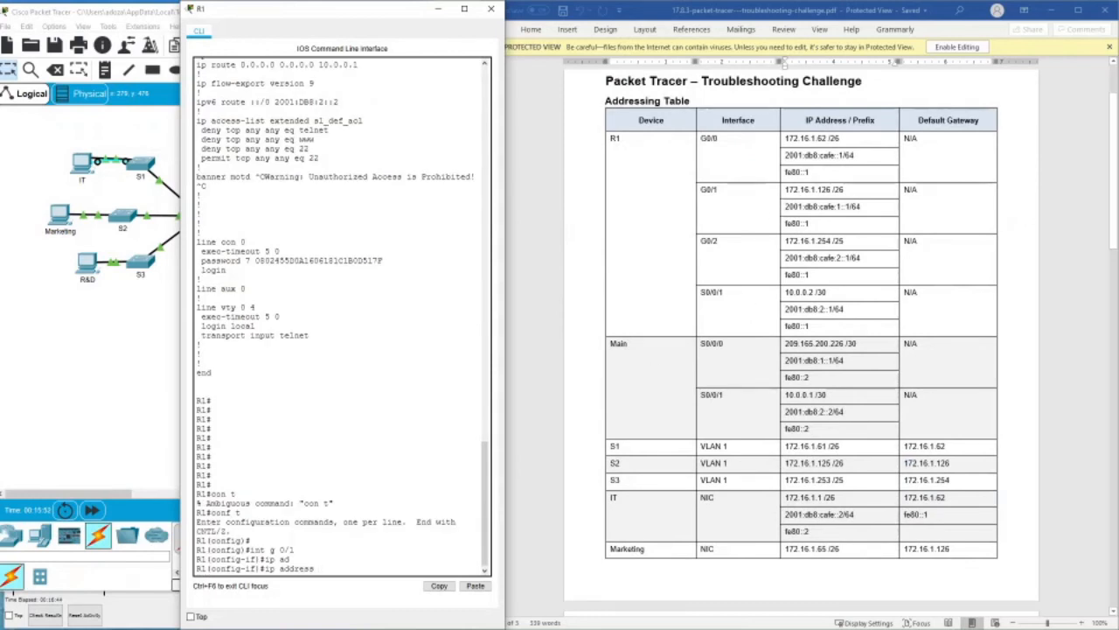
double_click(806, 189)
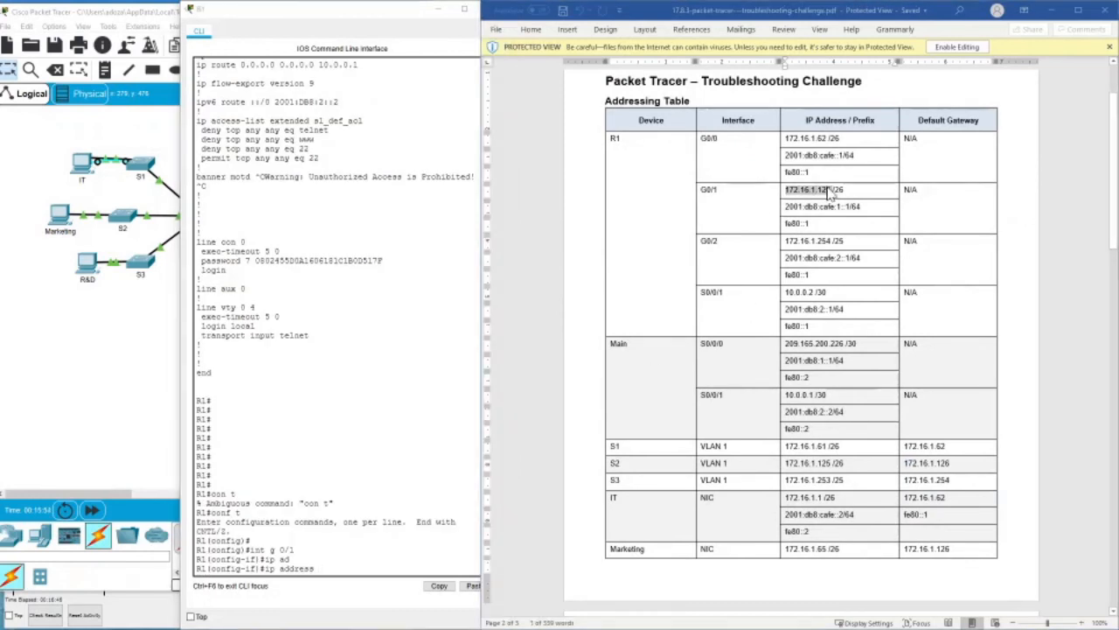
right_click(831, 189)
left_click(854, 212)
left_click(367, 542)
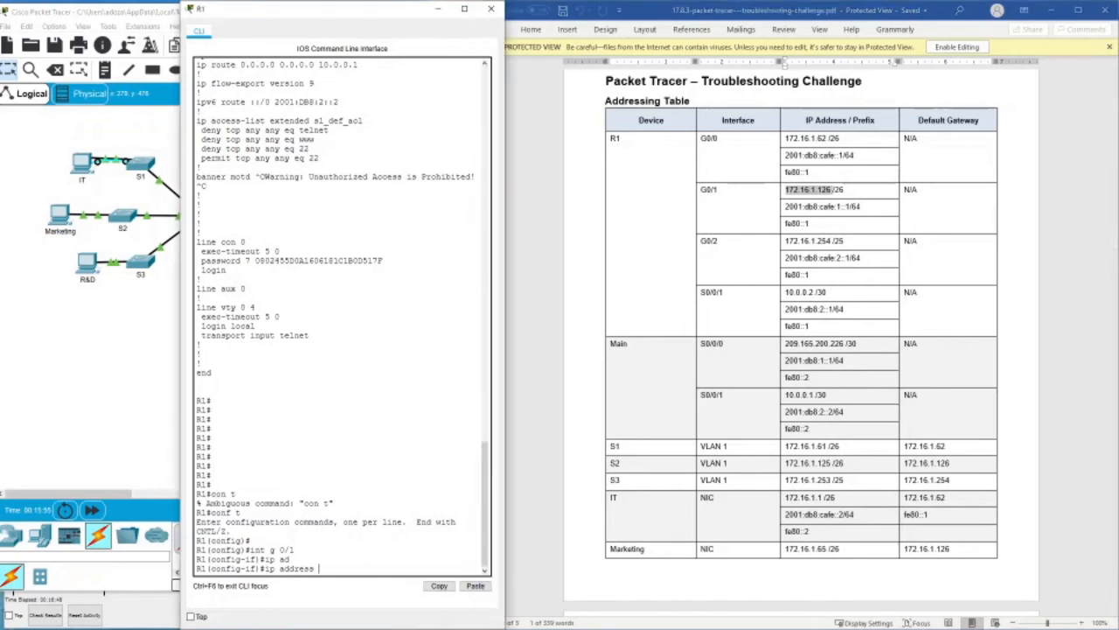
right_click(366, 539)
left_click(390, 555)
type("255.")
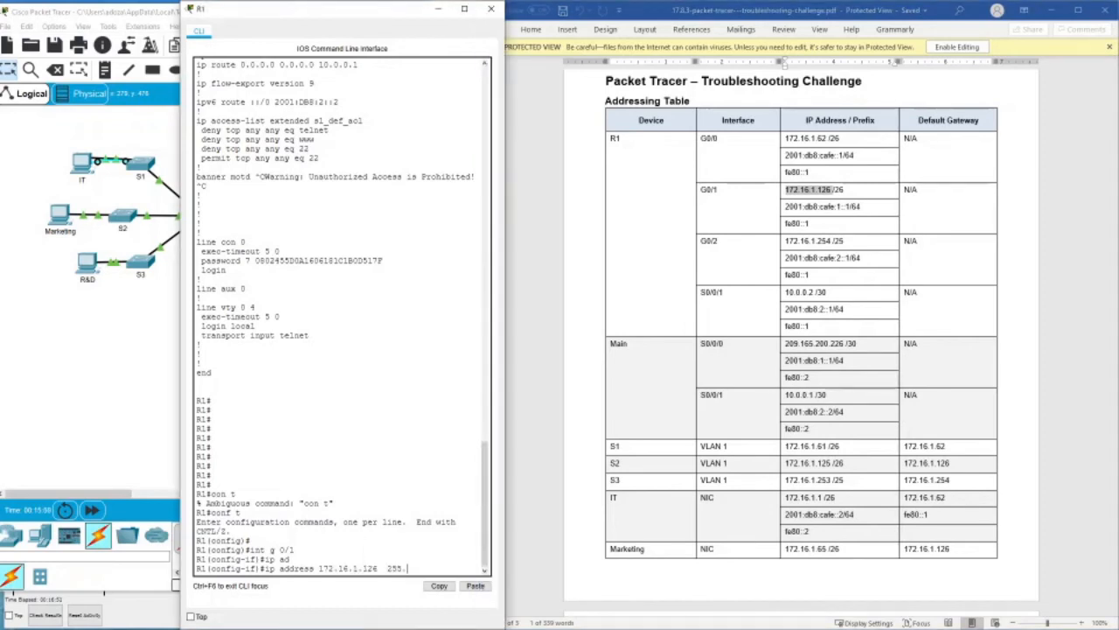
type("255.255.192")
key("Return")
key("Return")
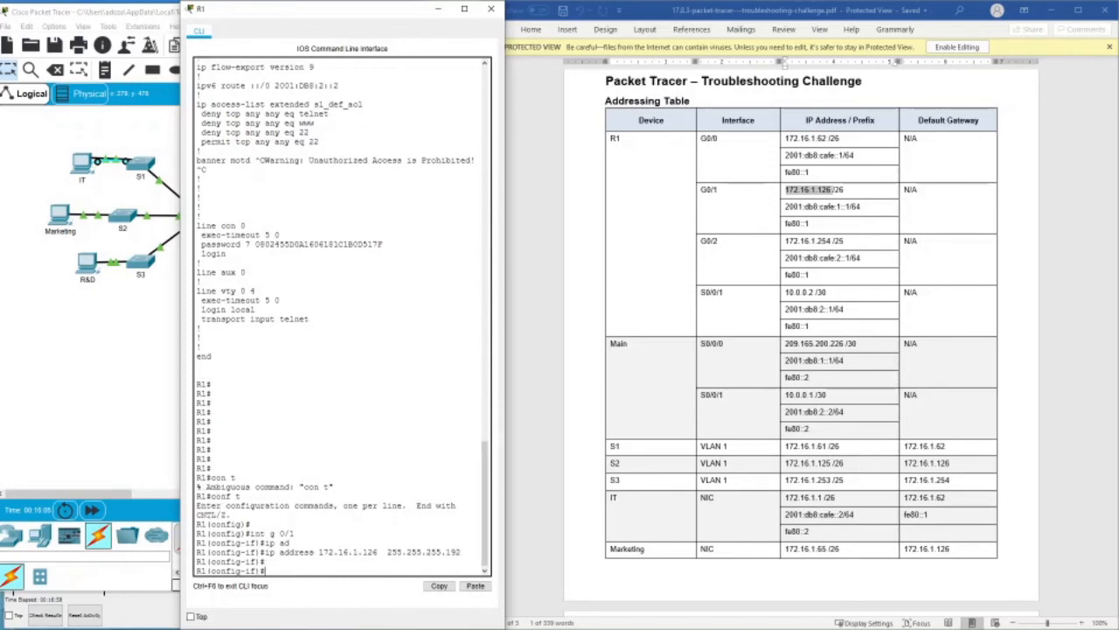
- Review the SSH admin credentials in the instructions and check R1's running configuration for a matching local user
left_click_drag(385, 7, 354, 24)
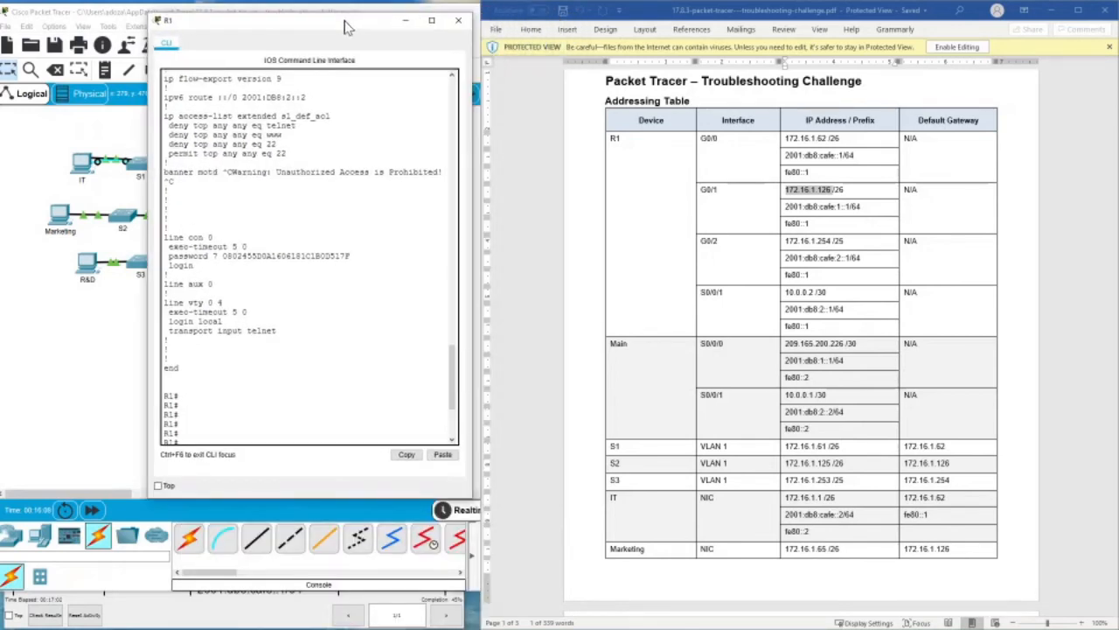
scroll(310, 257, "down", 5)
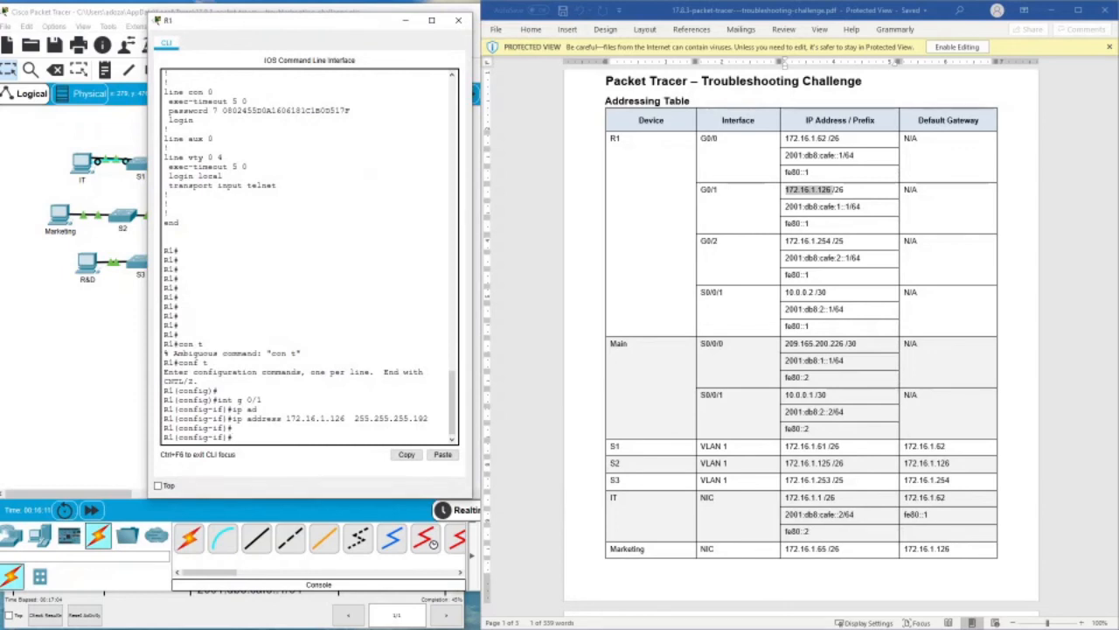
scroll(802, 344, "down", 3)
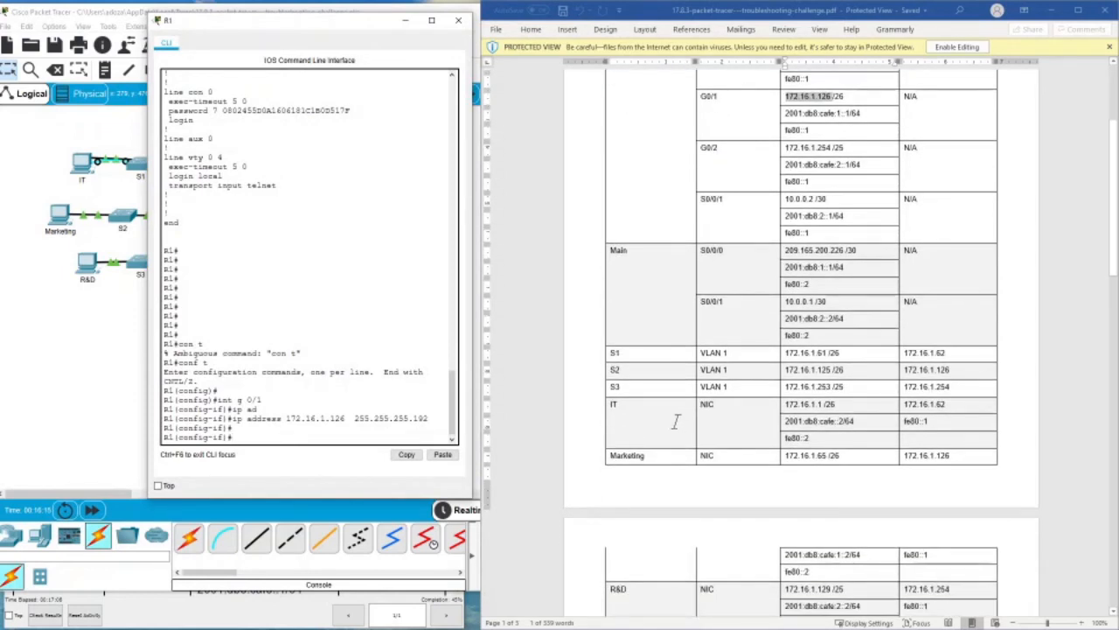
scroll(683, 429, "down", 10)
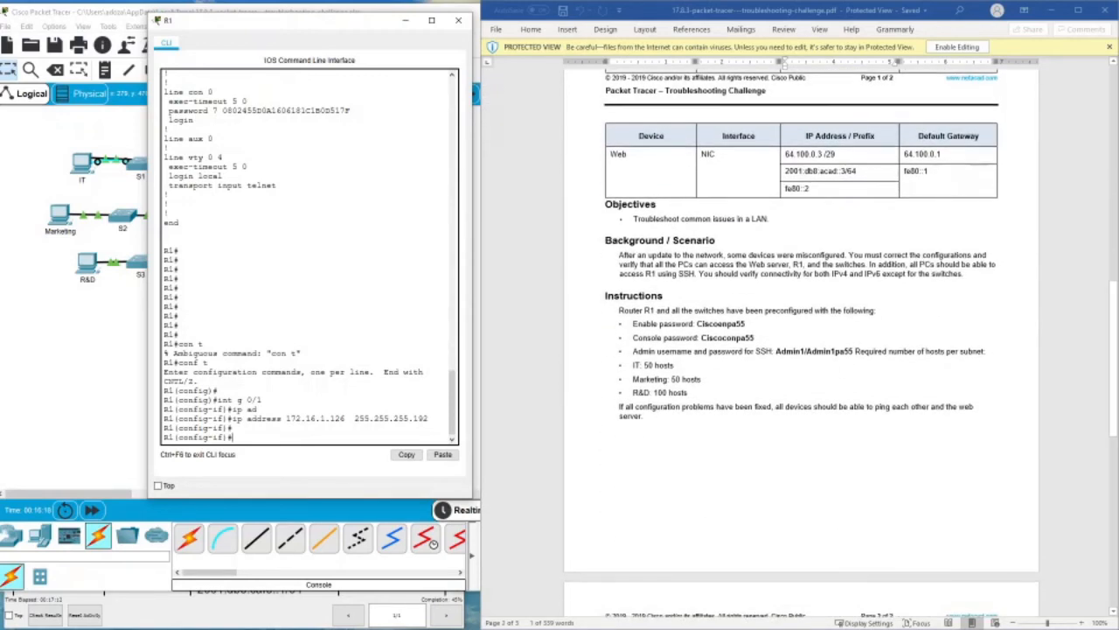
left_click_drag(776, 352, 799, 353)
left_click(830, 351)
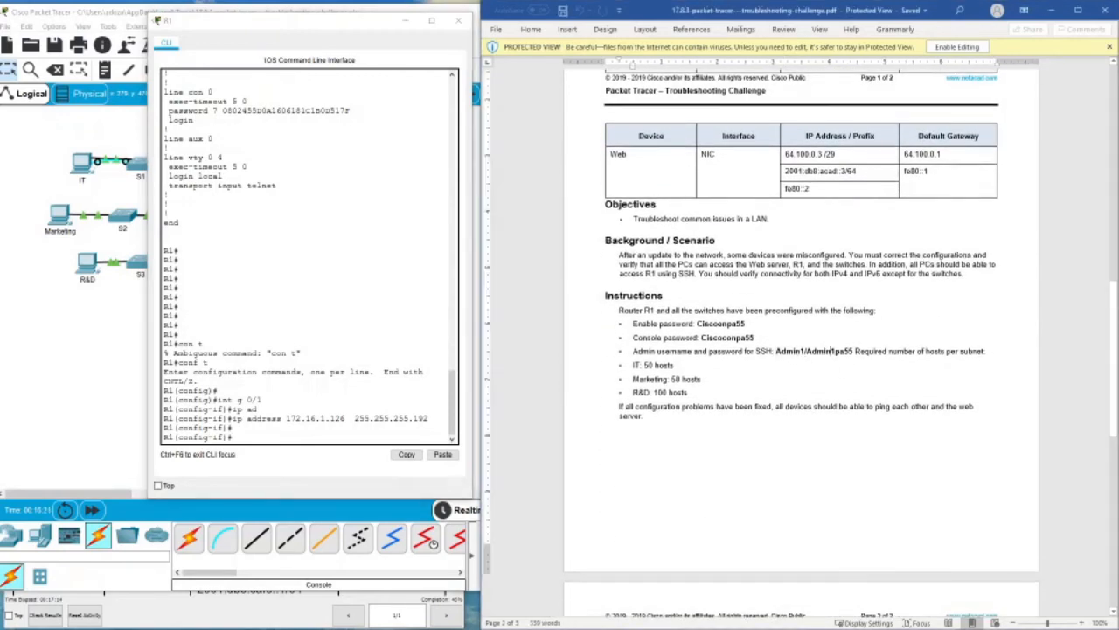
scroll(306, 262, "up", 20)
scroll(306, 262, "up", 3)
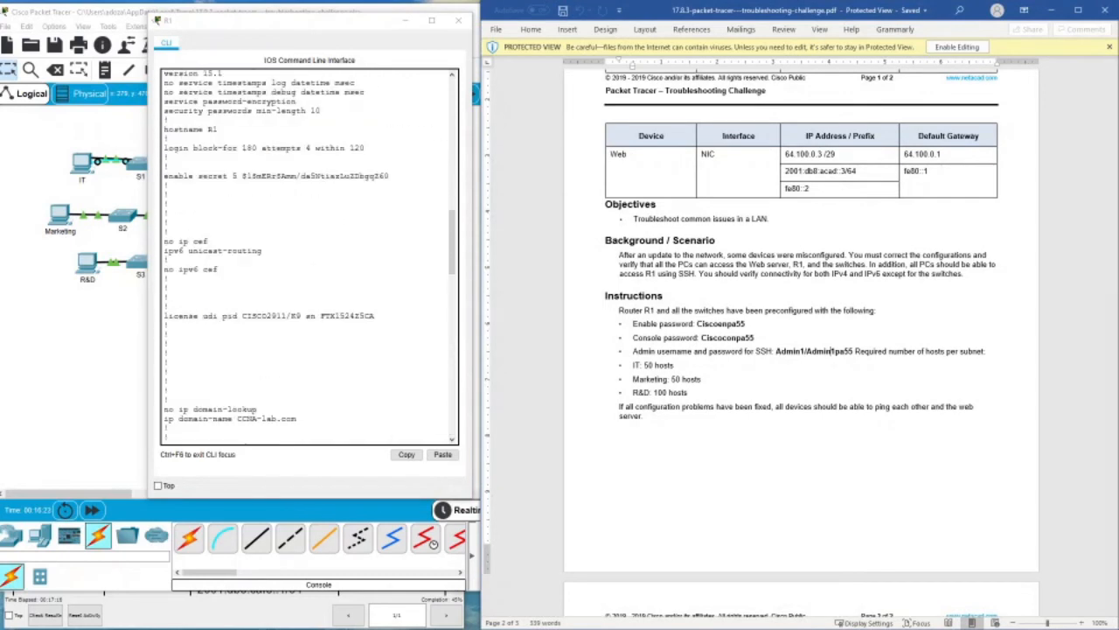
scroll(306, 262, "up", 9)
scroll(306, 263, "down", 9)
left_click_drag(241, 176, 390, 175)
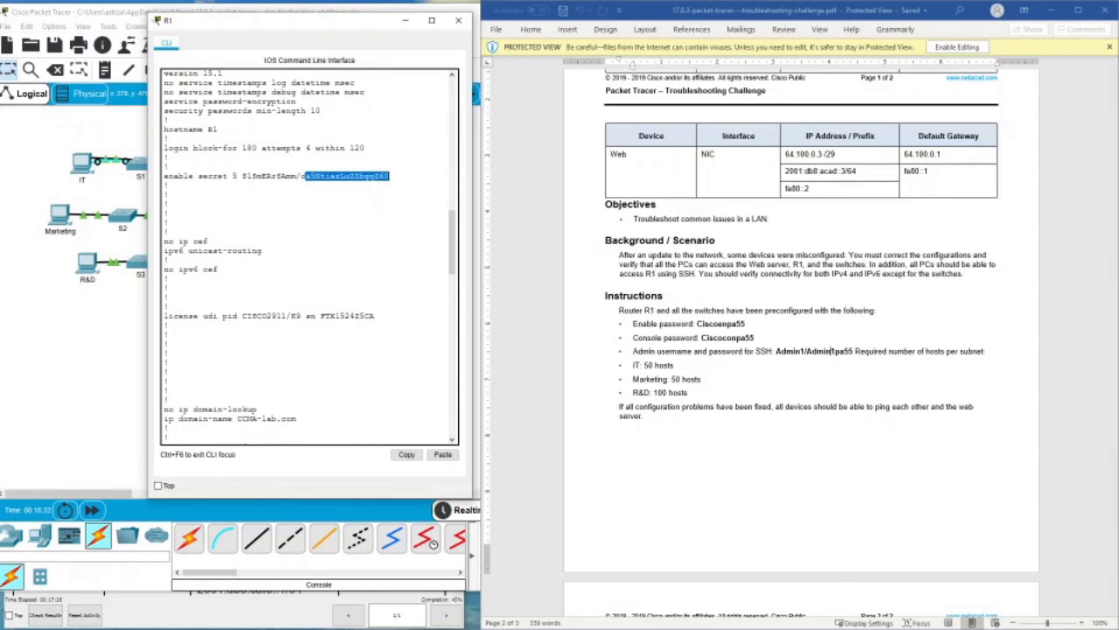
left_click_drag(452, 244, 452, 406)
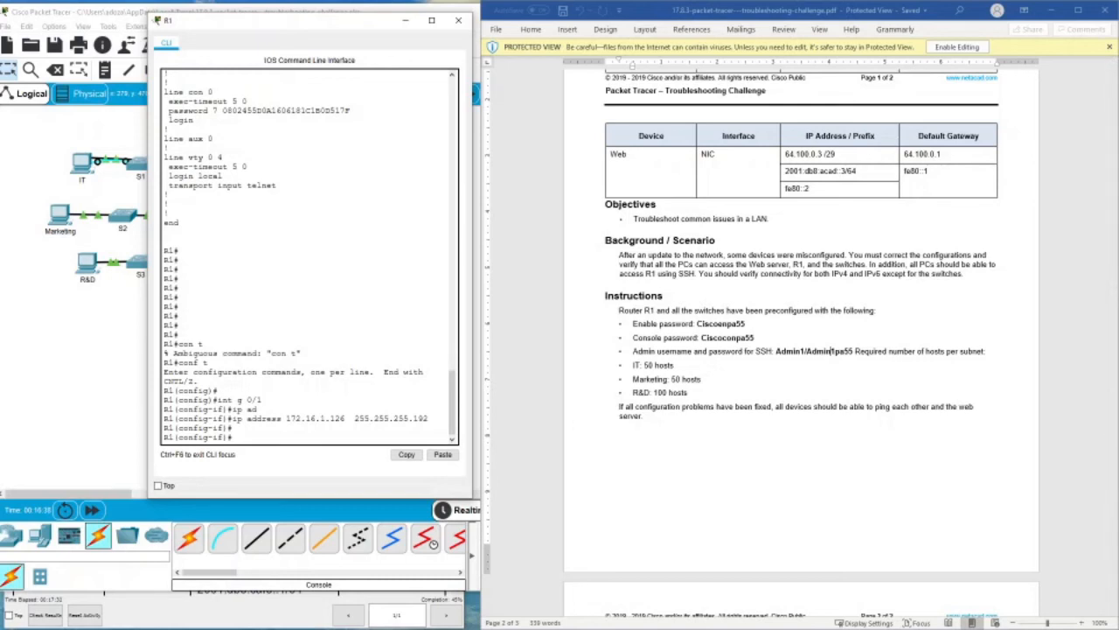
- Leave the G0/1 interface configuration and return R1 to global configuration mode
key("Tab")
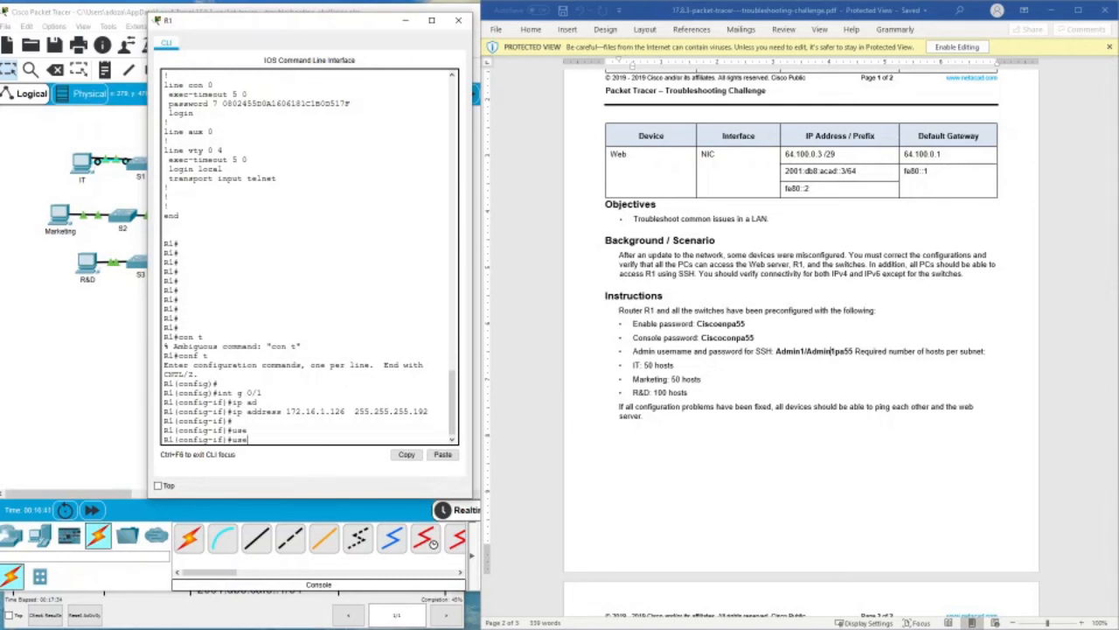
type("r")
key("Tab")
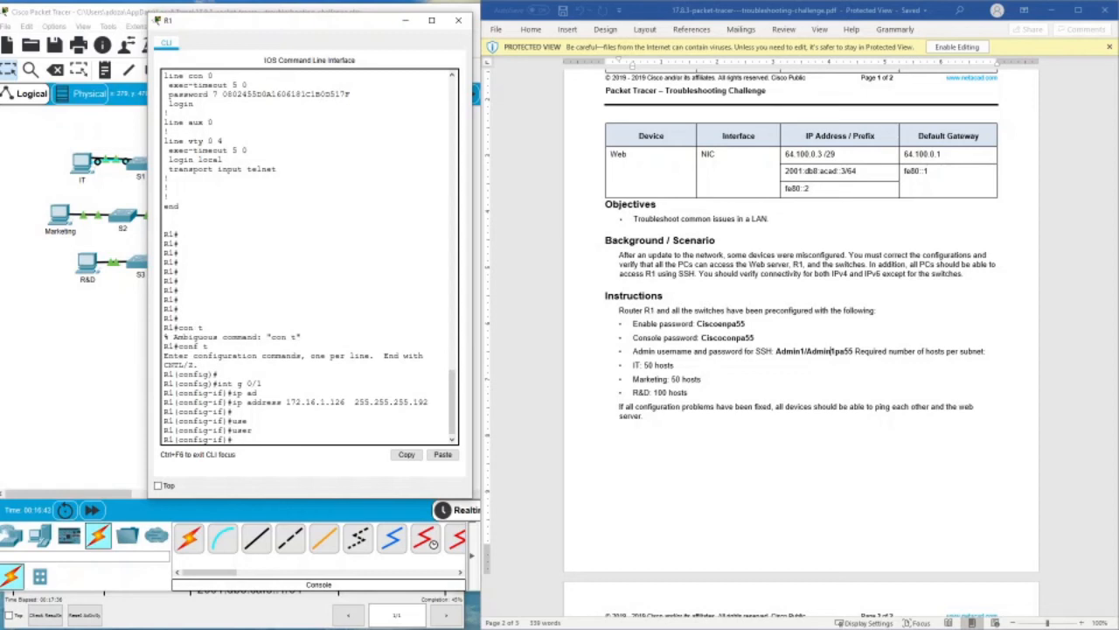
type("exit")
key("Return")
key("Return")
key("Return")
key("Return")
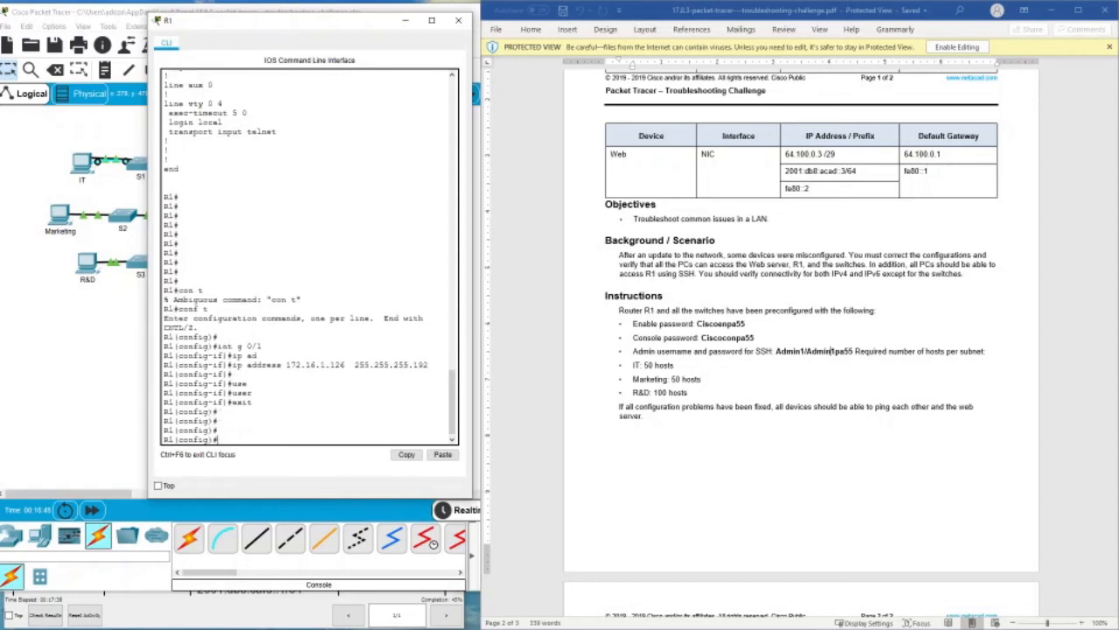
- Create the local user Admin1 on R1 with the SSH password from the instructions as its secret
type("us")
key("Tab")
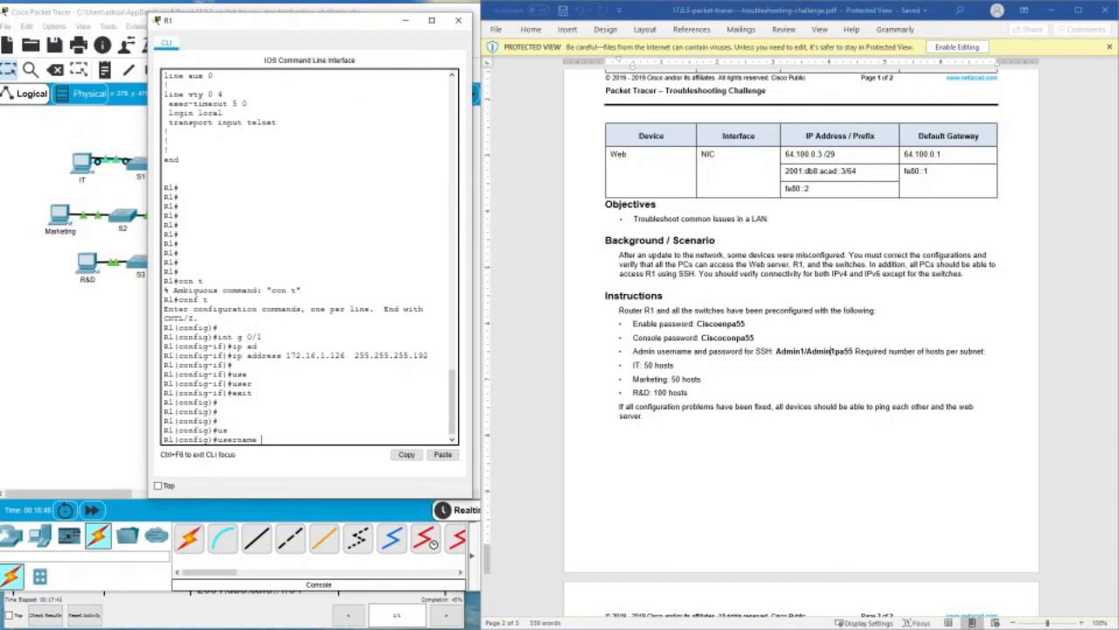
type("Admin1 ")
type("se")
key("Tab")
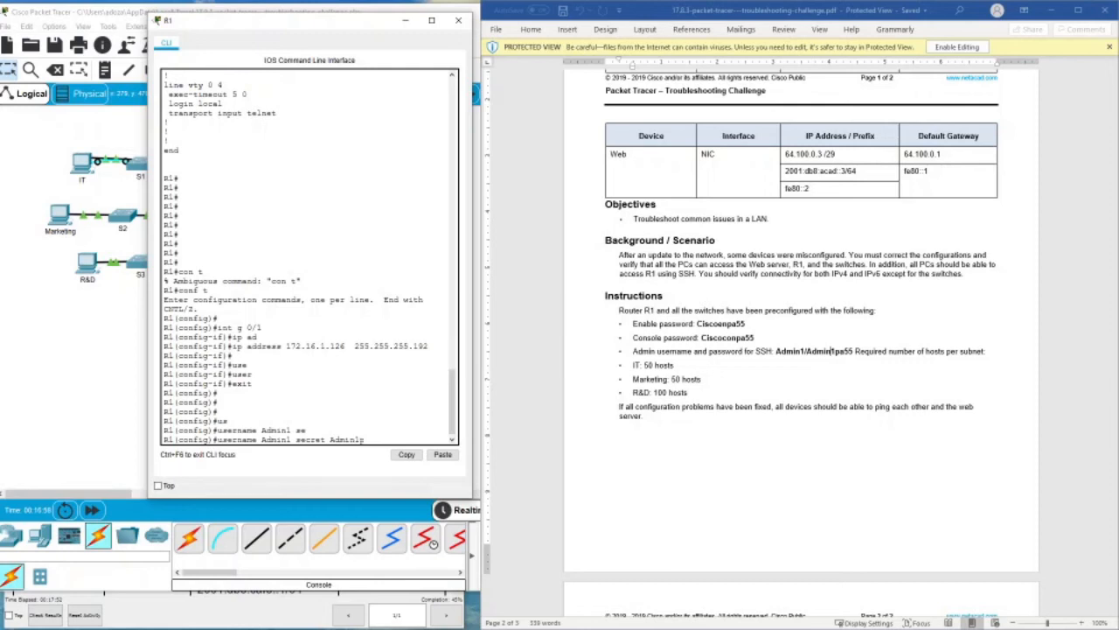
key("Return")
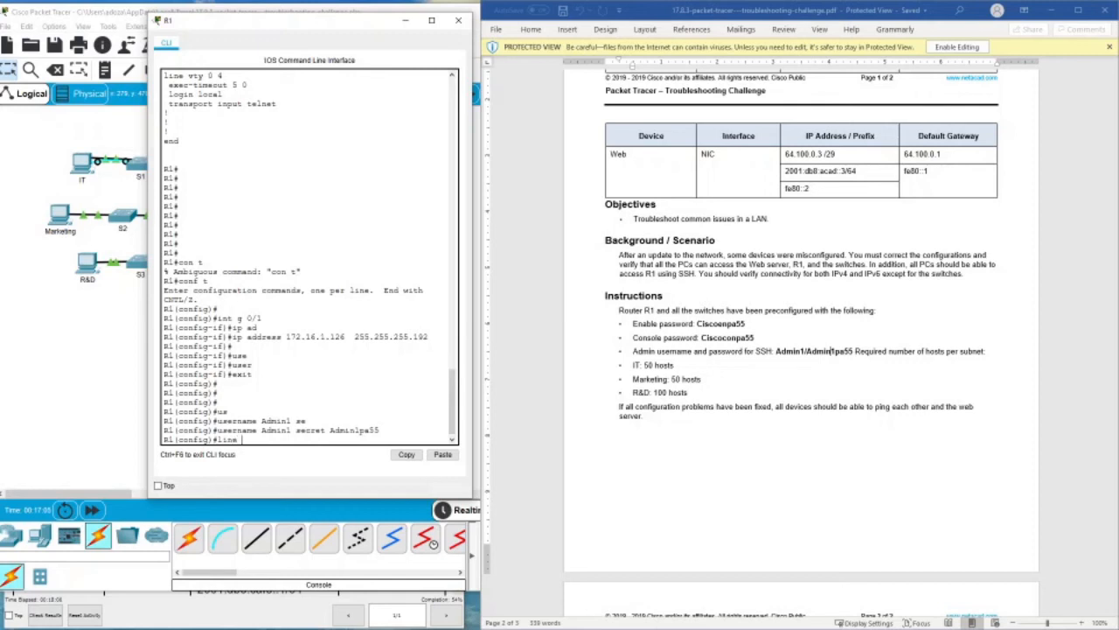
- Set the transport input of R1's VTY lines 0 4 to SSH
type("line vt")
key("Tab")
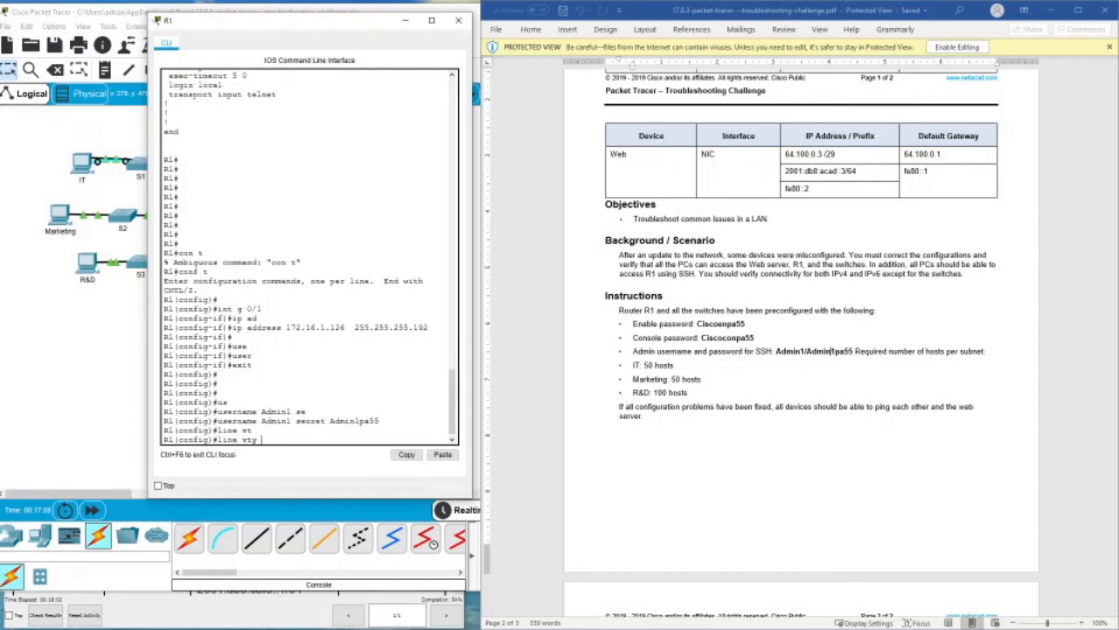
type("0 4")
key("Return")
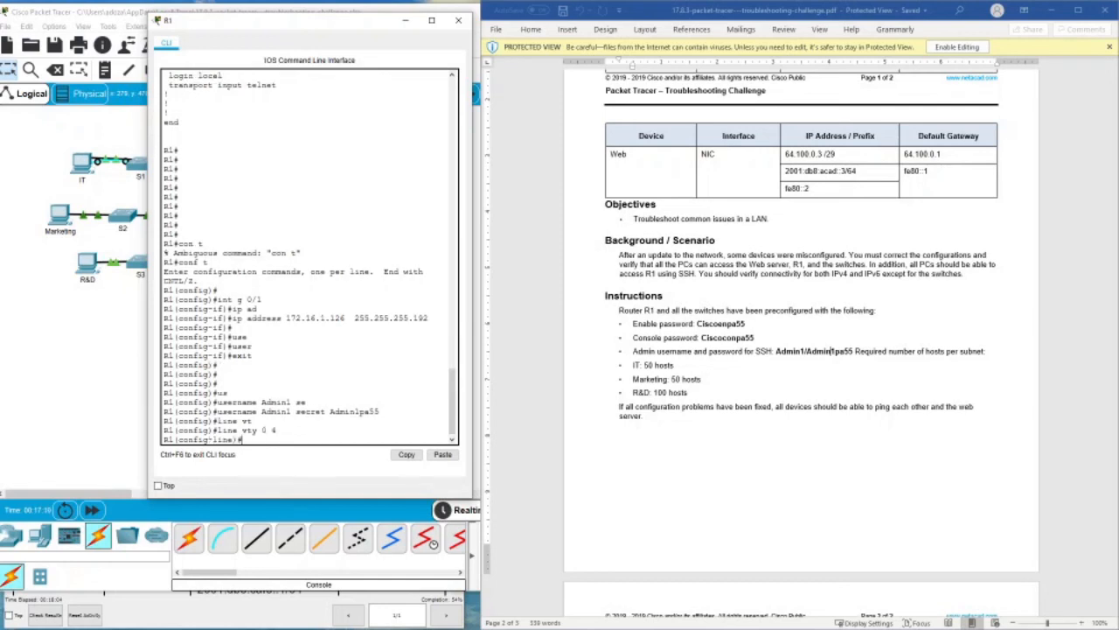
type("t")
key("Tab")
type("i")
key("Tab")
type("s")
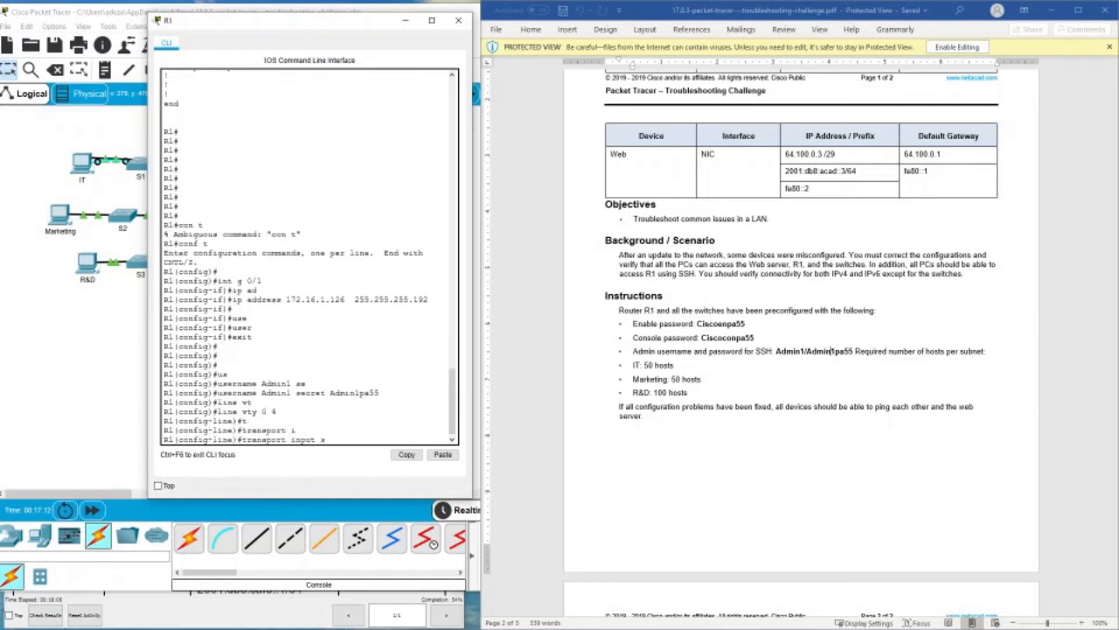
type("s")
key("Tab")
key("Return")
key("Return")
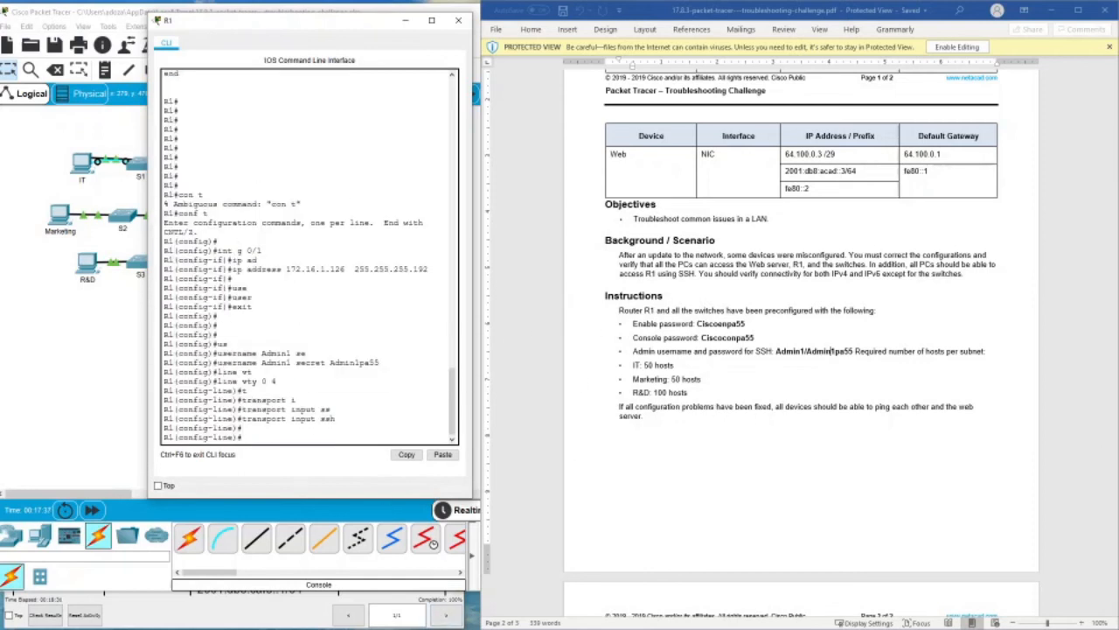
- Close R1's CLI and open the Command Prompt on the IT PC
left_click(458, 20)
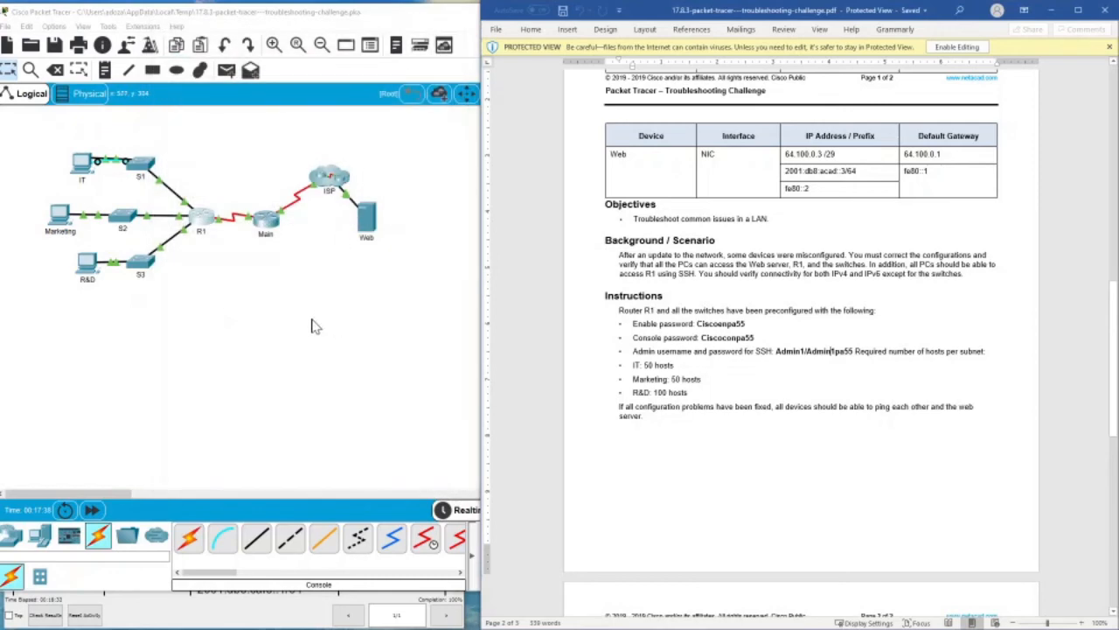
left_click(84, 166)
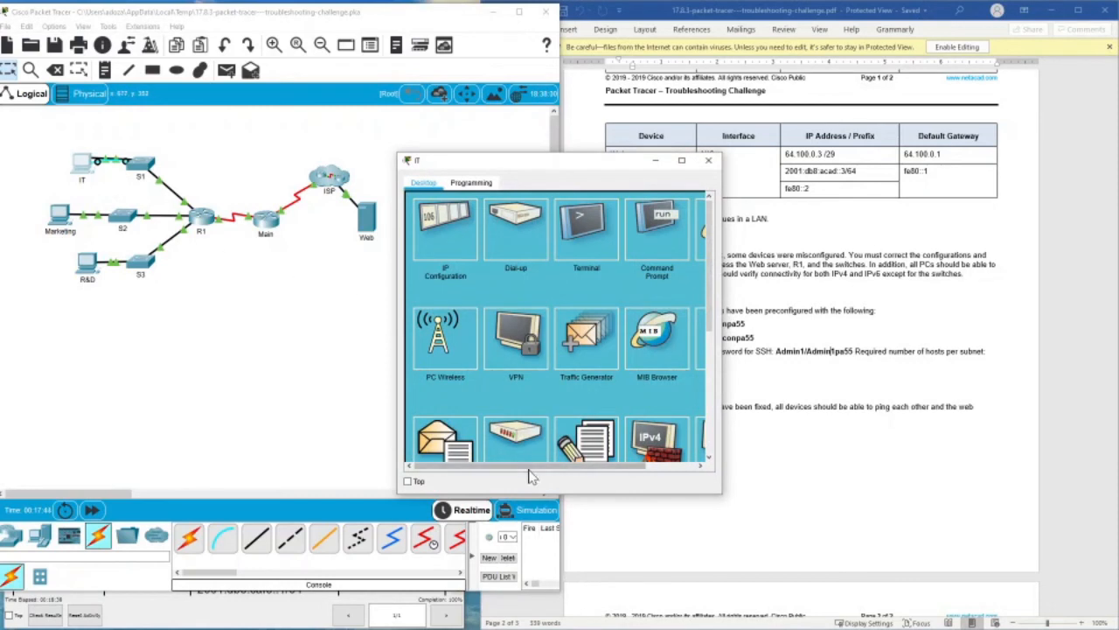
left_click_drag(529, 466, 595, 470)
left_click(574, 236)
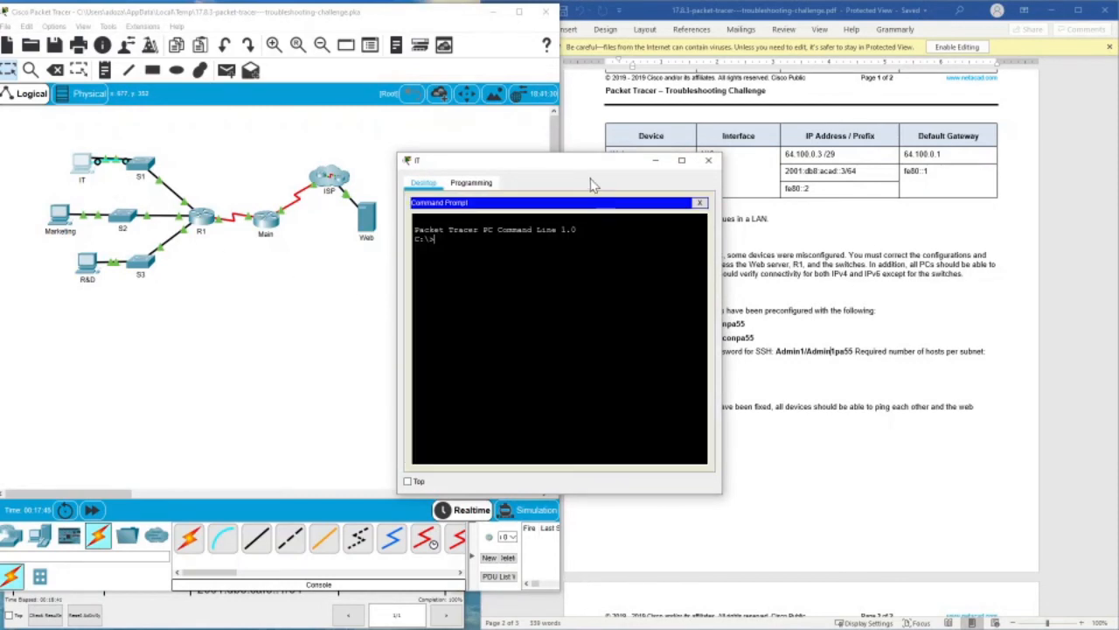
left_click_drag(575, 164, 333, 246)
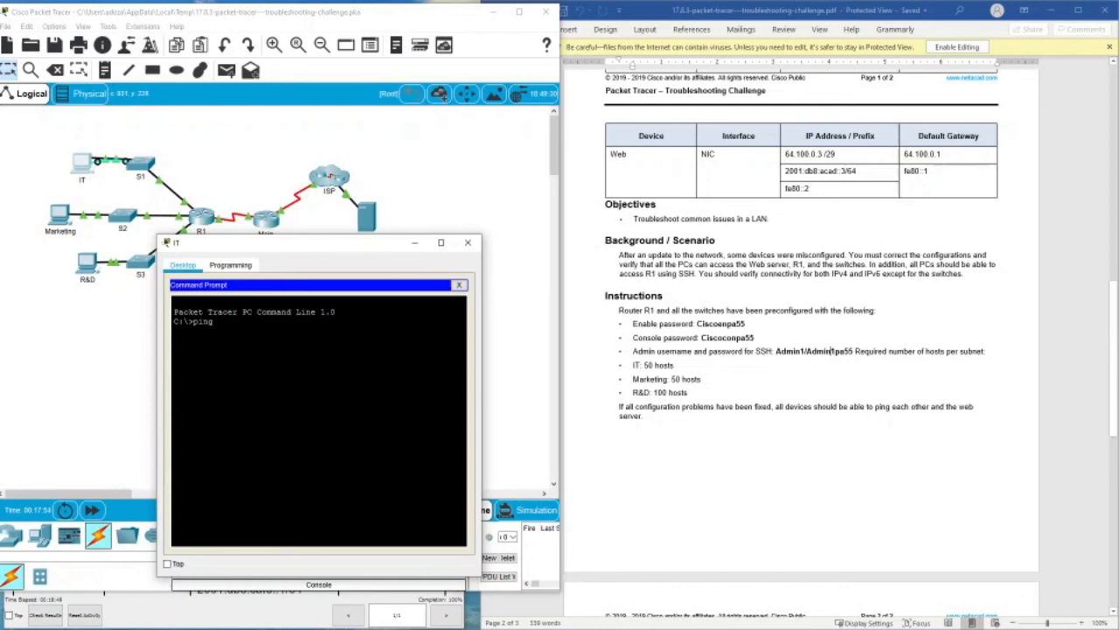
- Ping the Web server at 64.100.0.3 from the IT PC twice, using the address from the addressing table
mouse_move(831, 155)
left_mouse_down()
mouse_move(789, 161)
mouse_move(824, 156)
left_mouse_up()
left_click(788, 159)
right_click(817, 159)
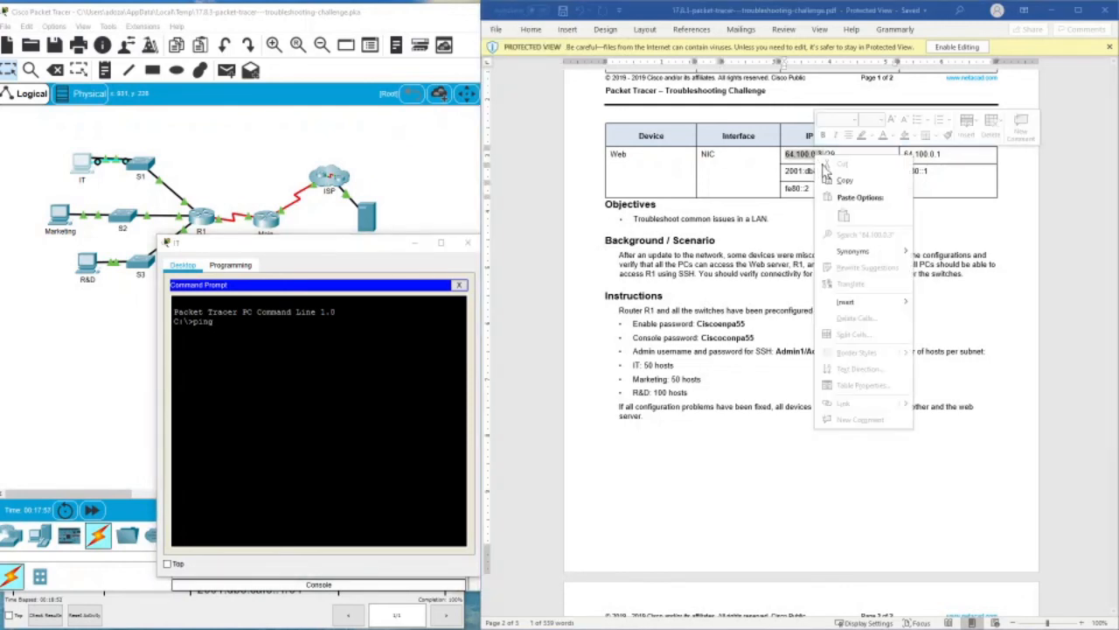
left_click(845, 180)
left_click(315, 310)
right_click(318, 316)
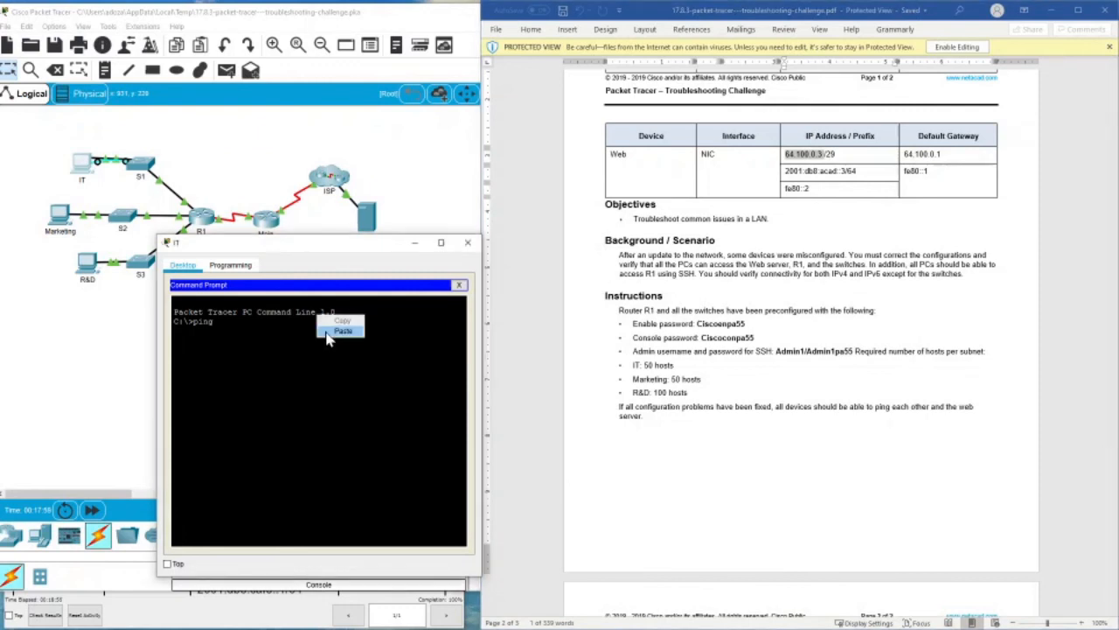
left_click(331, 332)
key("Return")
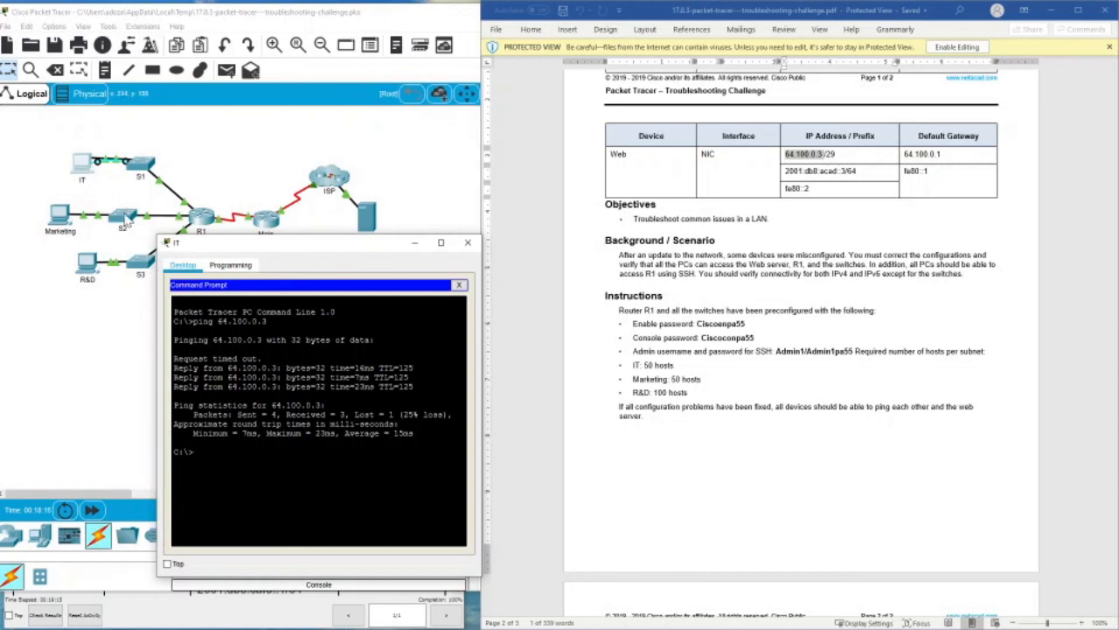
key("Up")
key("Return")
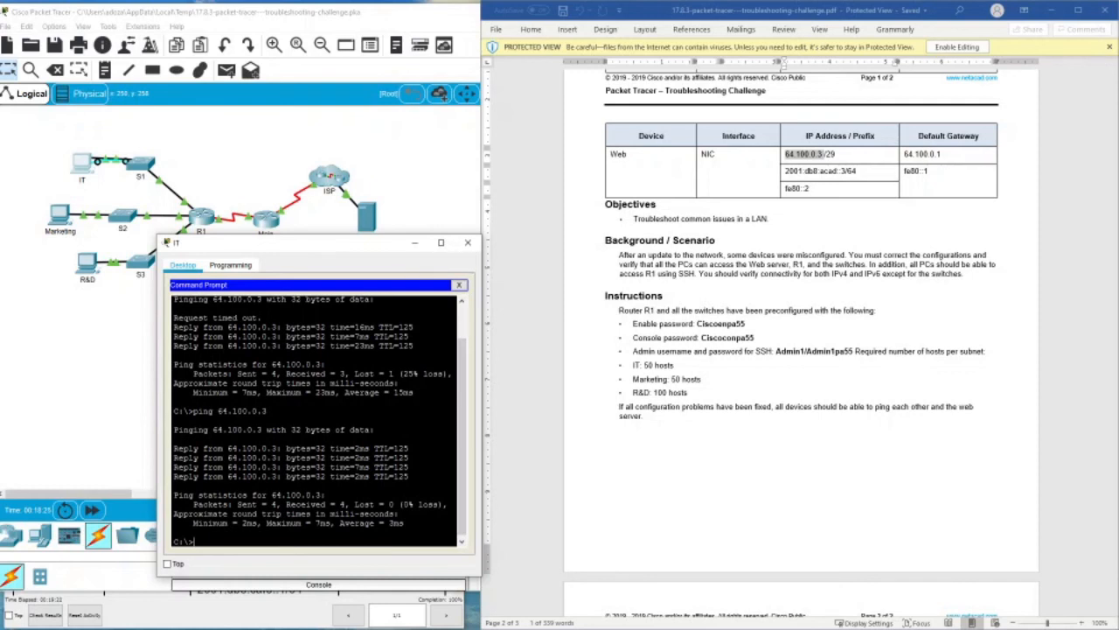
- Ping the Web server at 64.100.0.3 from the Marketing PC's Command Prompt, and close the PC's window
left_click(468, 242)
left_click(61, 219)
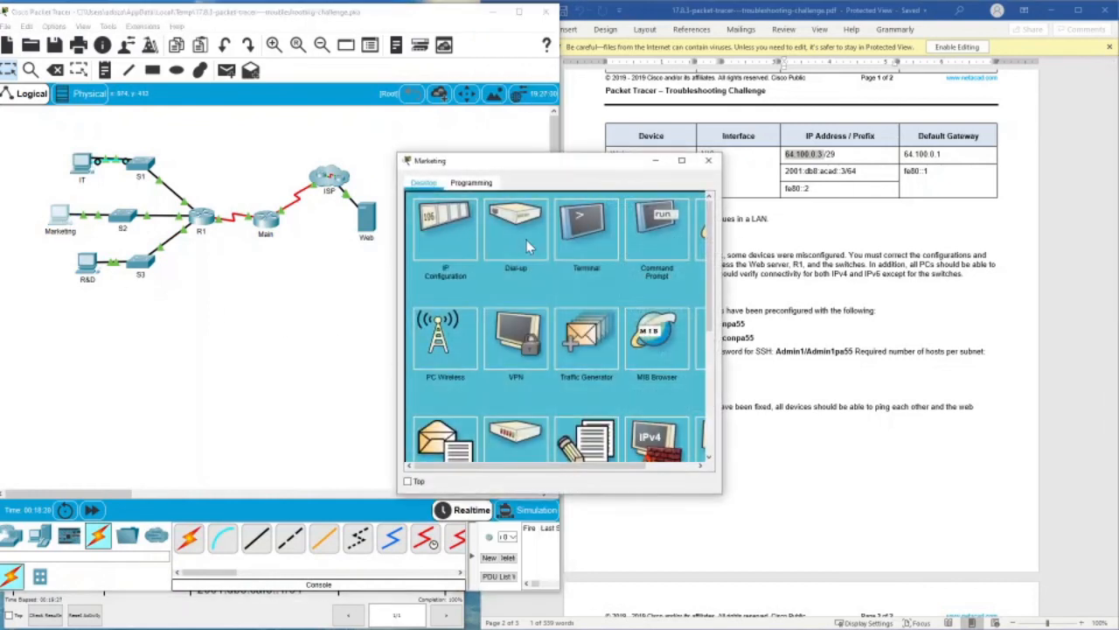
left_click(645, 225)
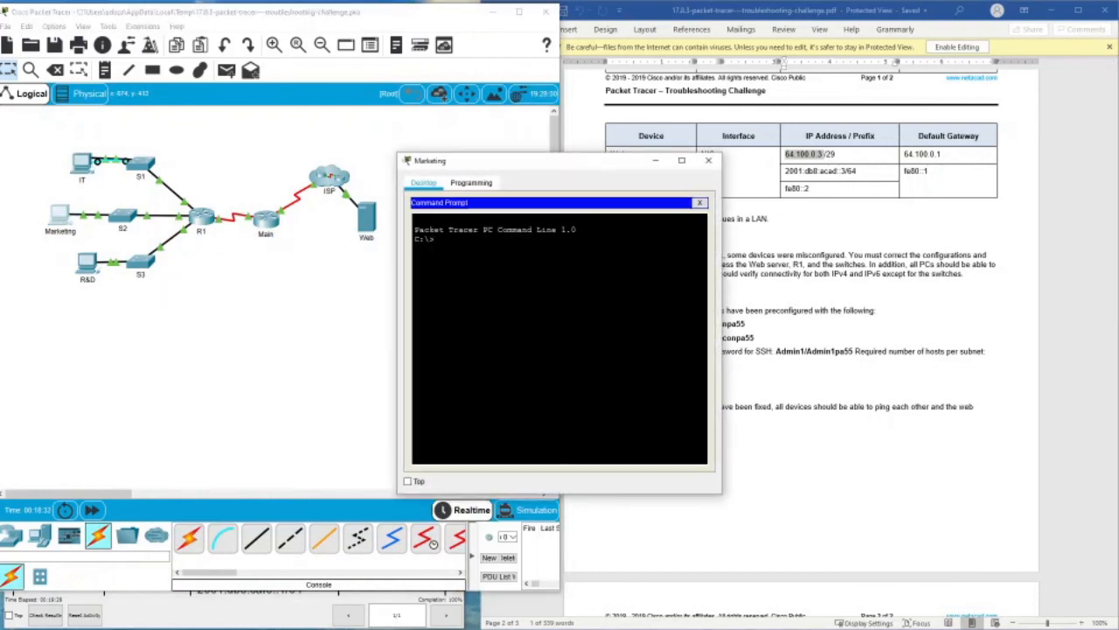
right_click(508, 269)
left_click(534, 297)
key("Home")
type("ping")
key("Return")
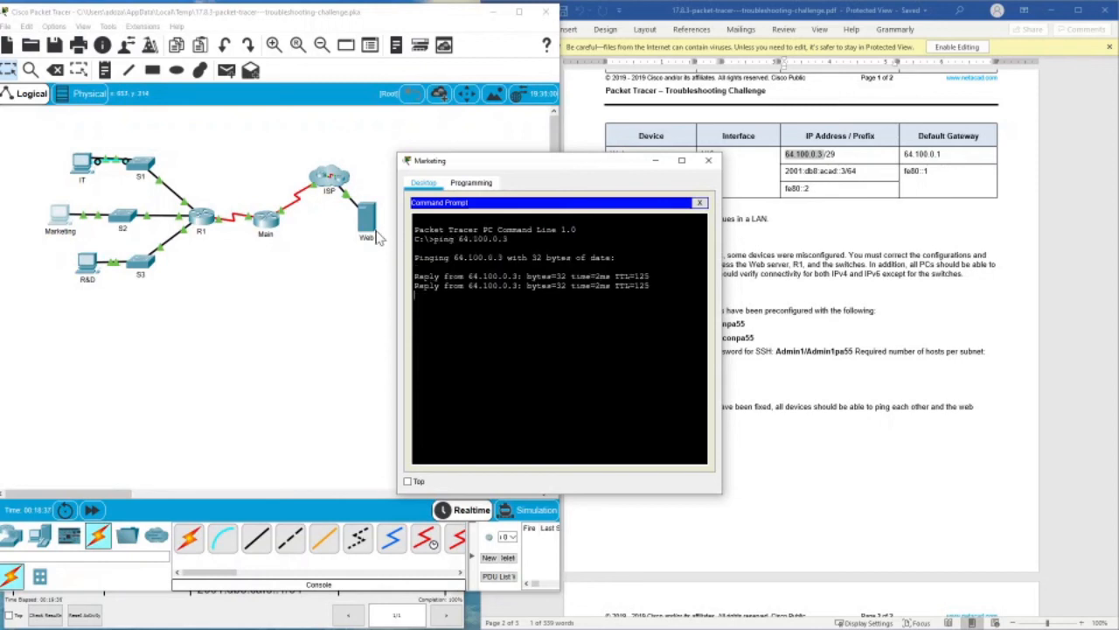
left_click(708, 160)
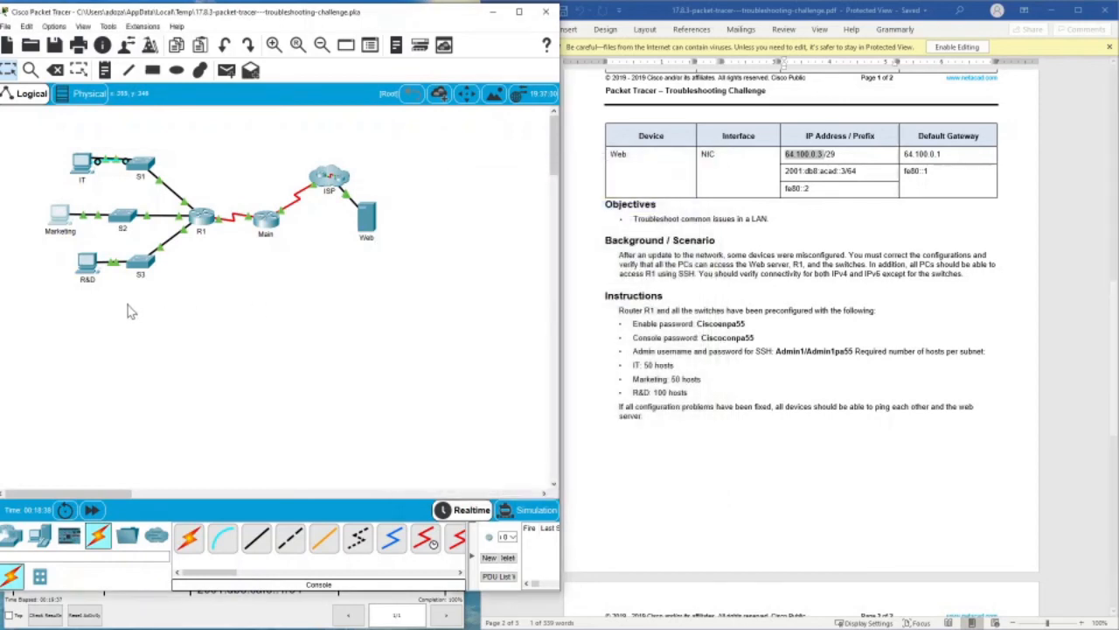
- Ping the Web server's IPv4 address 64.100.0.3 from the R&D PC's Command Prompt, and close its window
left_click(87, 261)
left_click(671, 221)
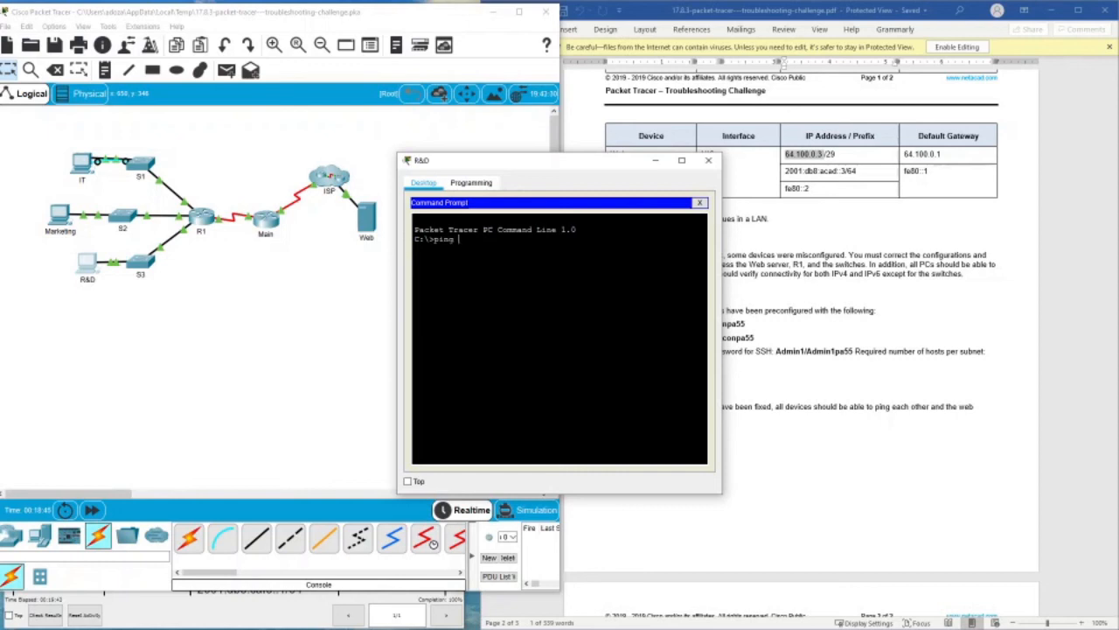
right_click(589, 277)
left_click(614, 295)
key("Return")
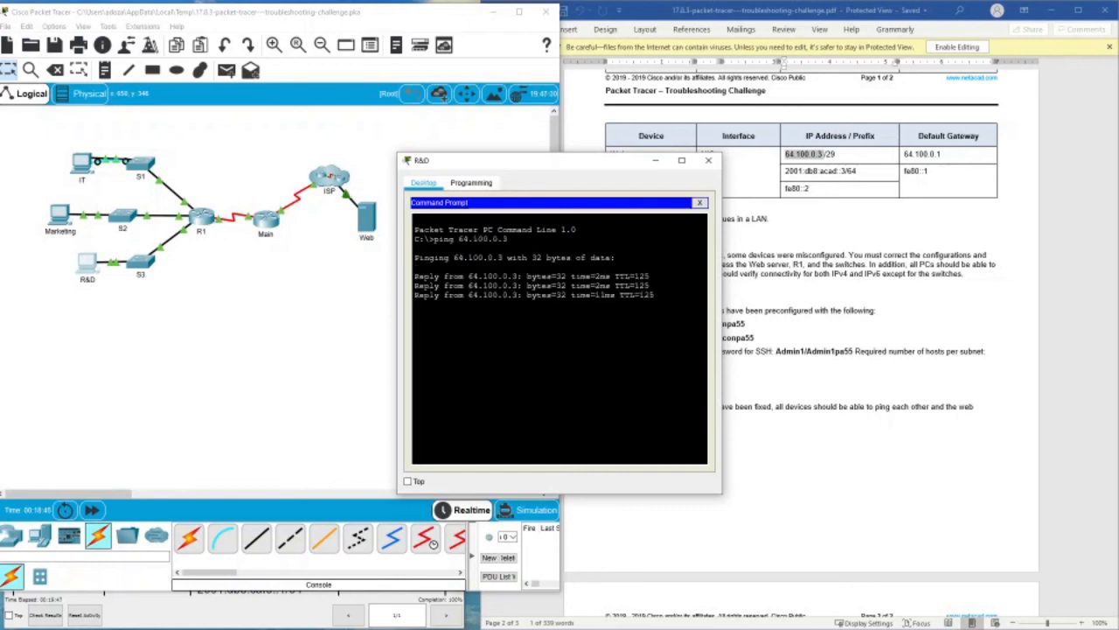
left_click(709, 160)
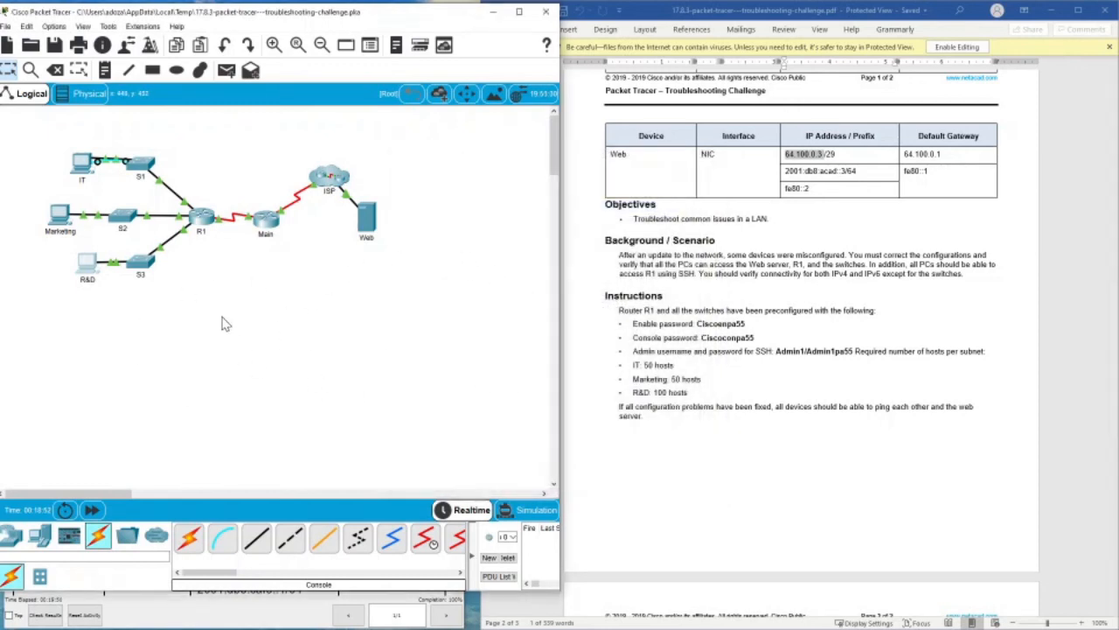
- Start a ping command in R&D's Command Prompt and copy the IT PC's IPv6 address 2001:db8:cafe::2 from the addressing table
left_click(91, 265)
left_click(657, 229)
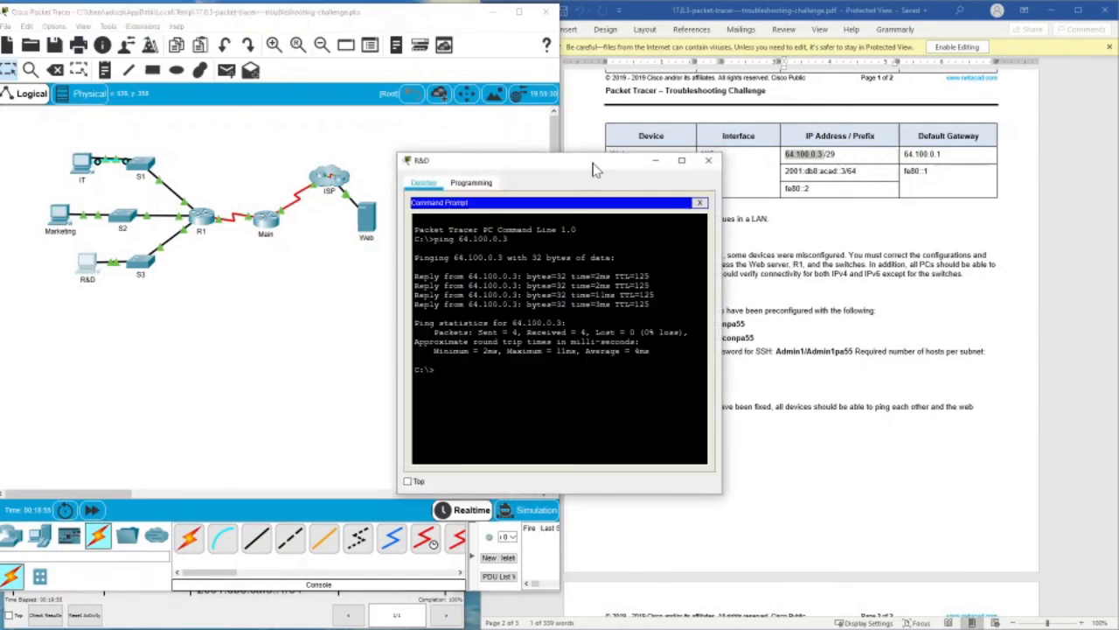
left_click_drag(599, 162, 464, 236)
scroll(801, 332, "up", 12)
scroll(801, 333, "down", 4)
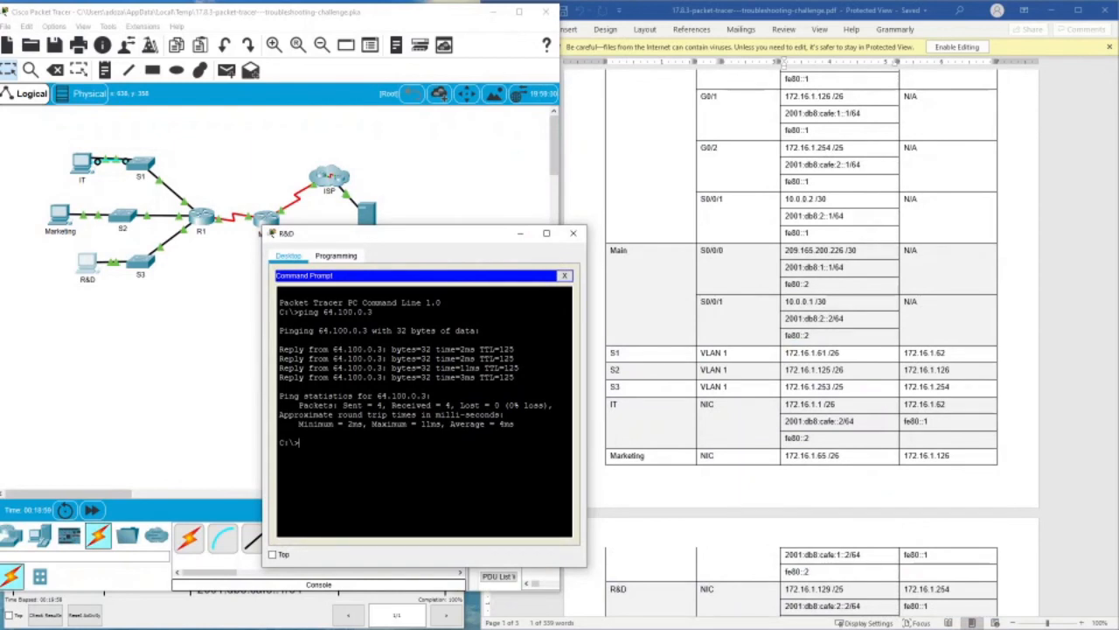
type("ping")
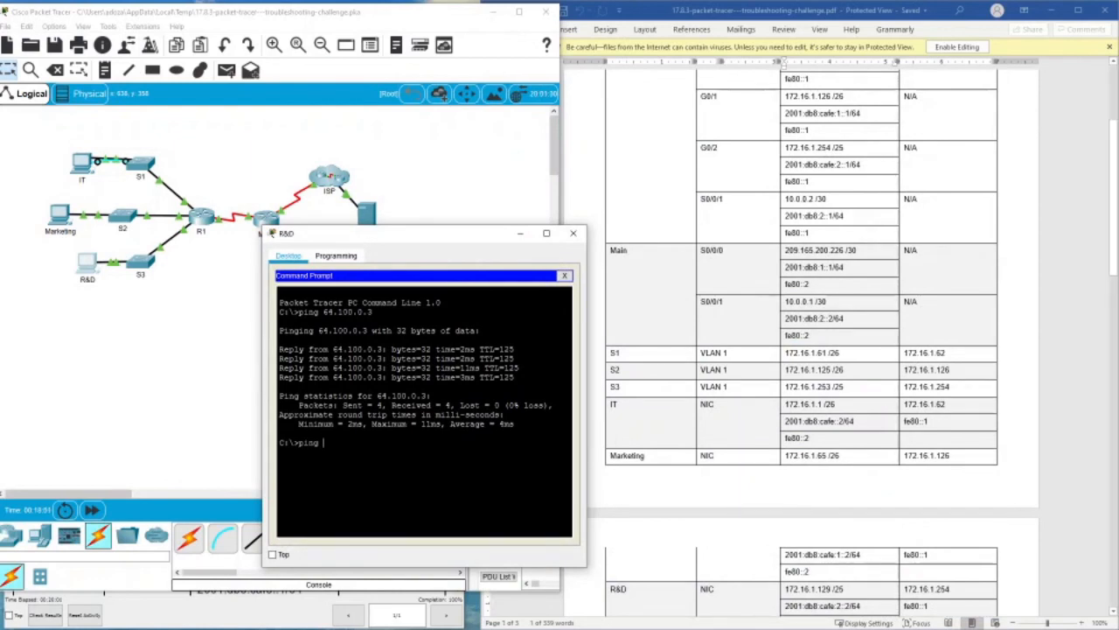
scroll(801, 350, "down", 2)
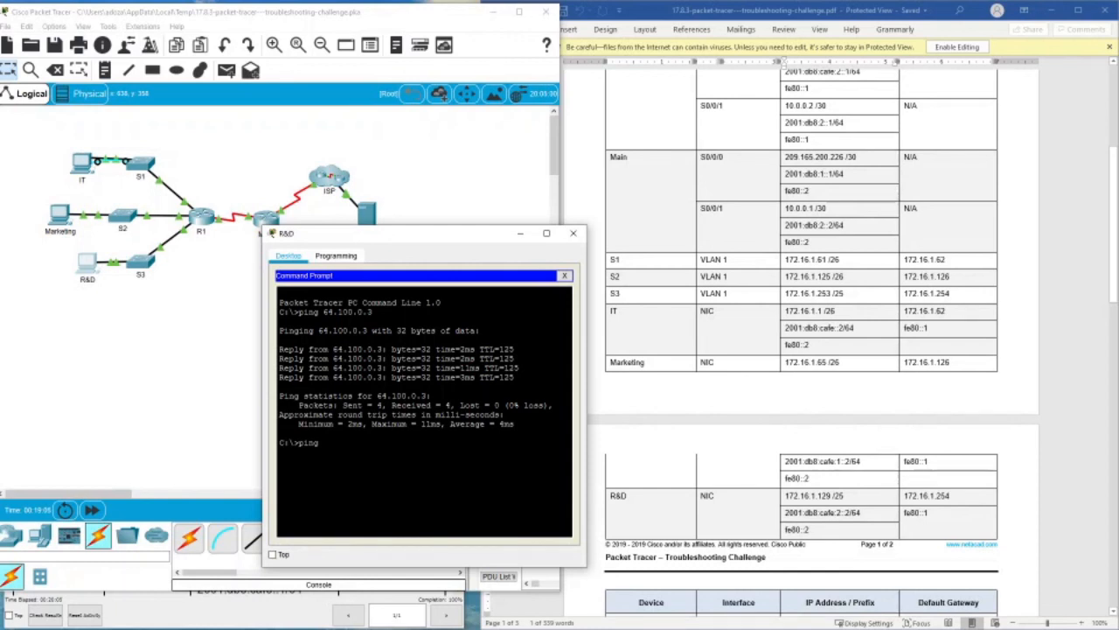
left_click_drag(785, 328, 831, 338)
right_click(835, 337)
left_click(857, 354)
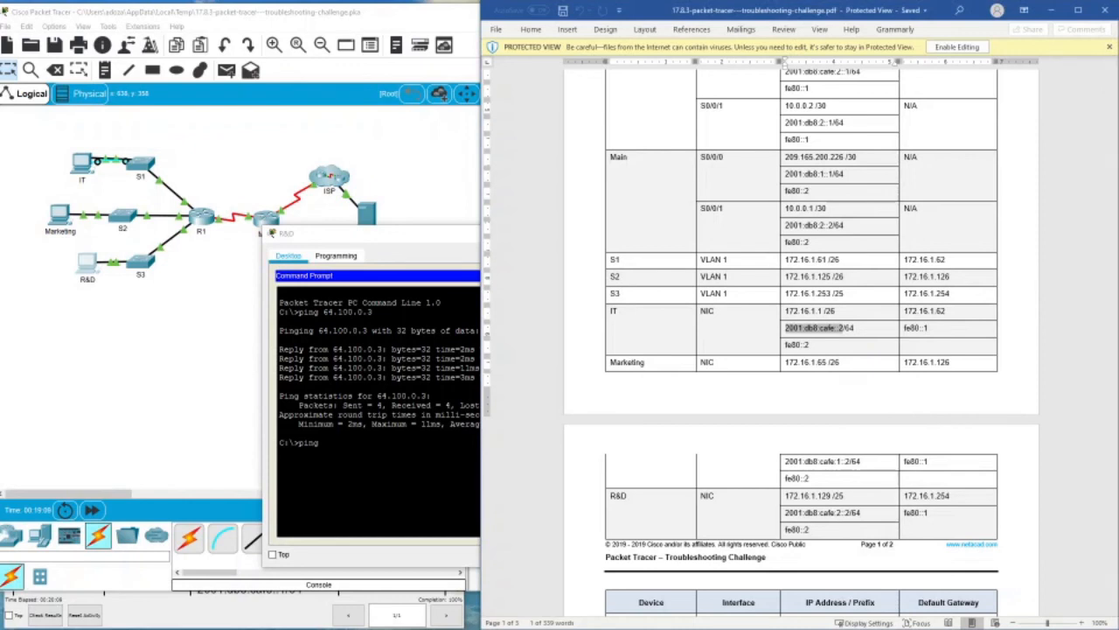
- Ping the IT PC at 2001:db8:cafe::2 from the R&D PC, and close the R&D window
left_click(400, 444)
key("ctrl+v")
type("2")
key("Return")
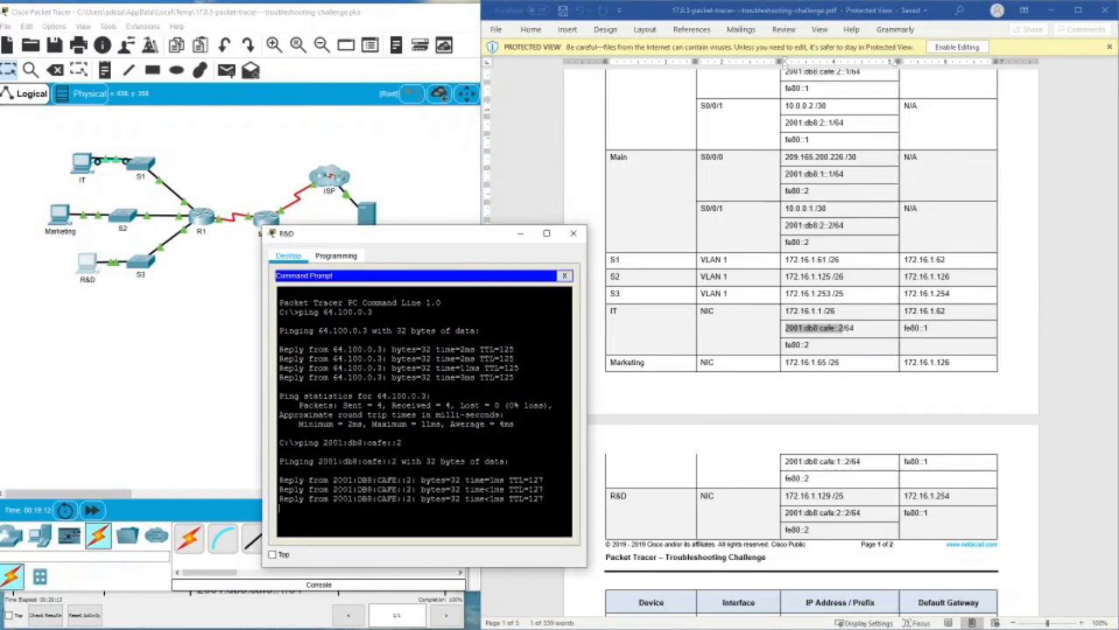
left_click_drag(447, 238, 417, 203)
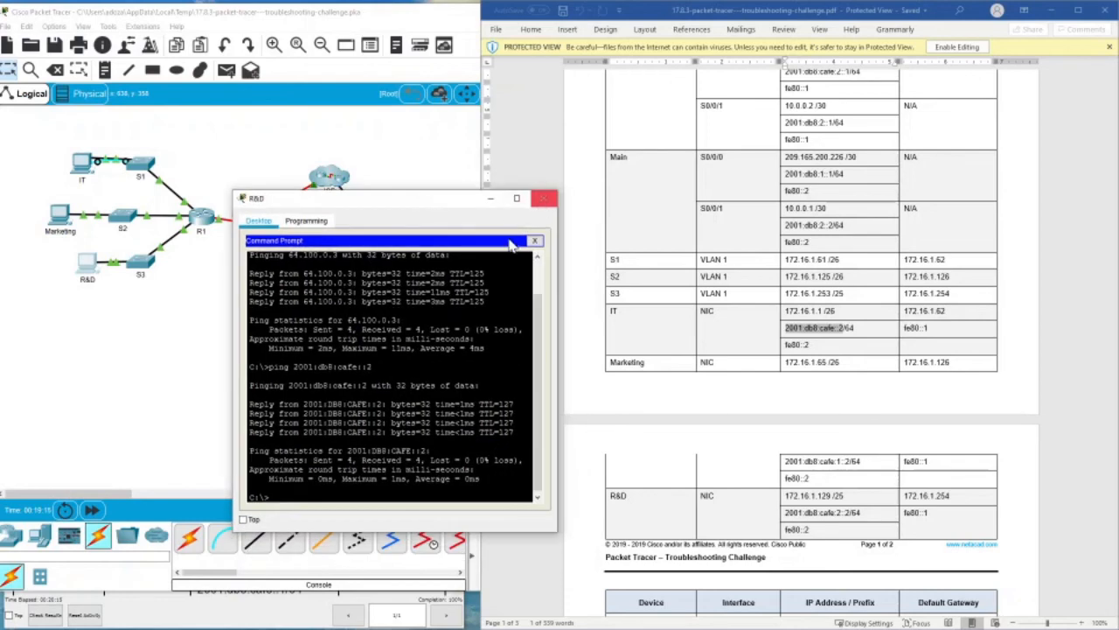
left_click(544, 198)
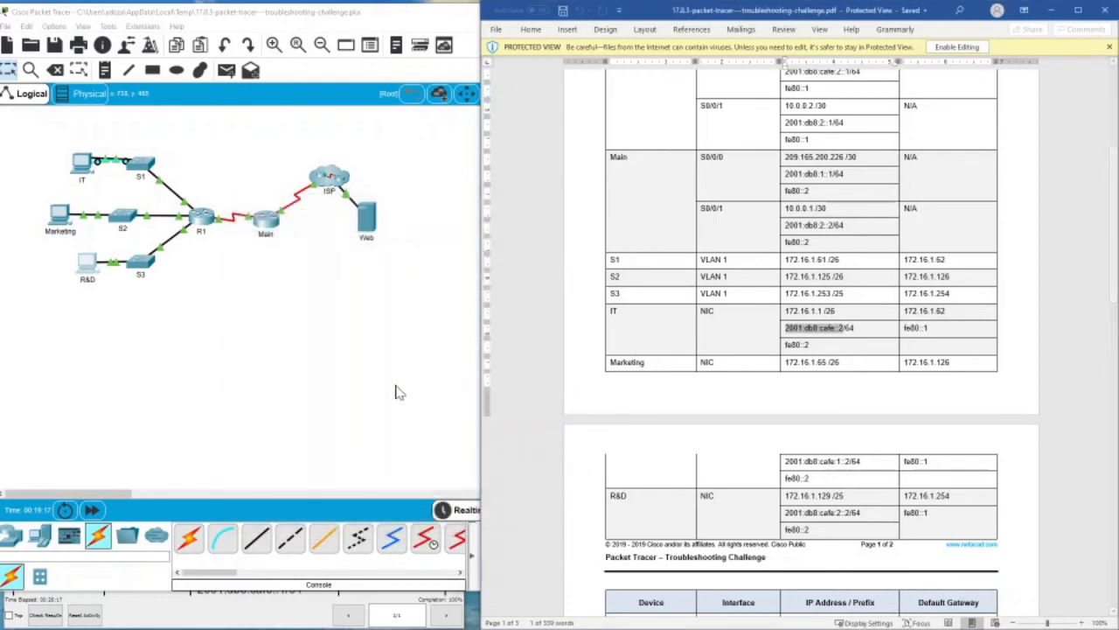
- Reopen R&D's Command Prompt, recall the earlier IPv4 ping command, and copy the Web server's IPv6 address 2001:db8:acad::3 from the addressing table
left_click(87, 262)
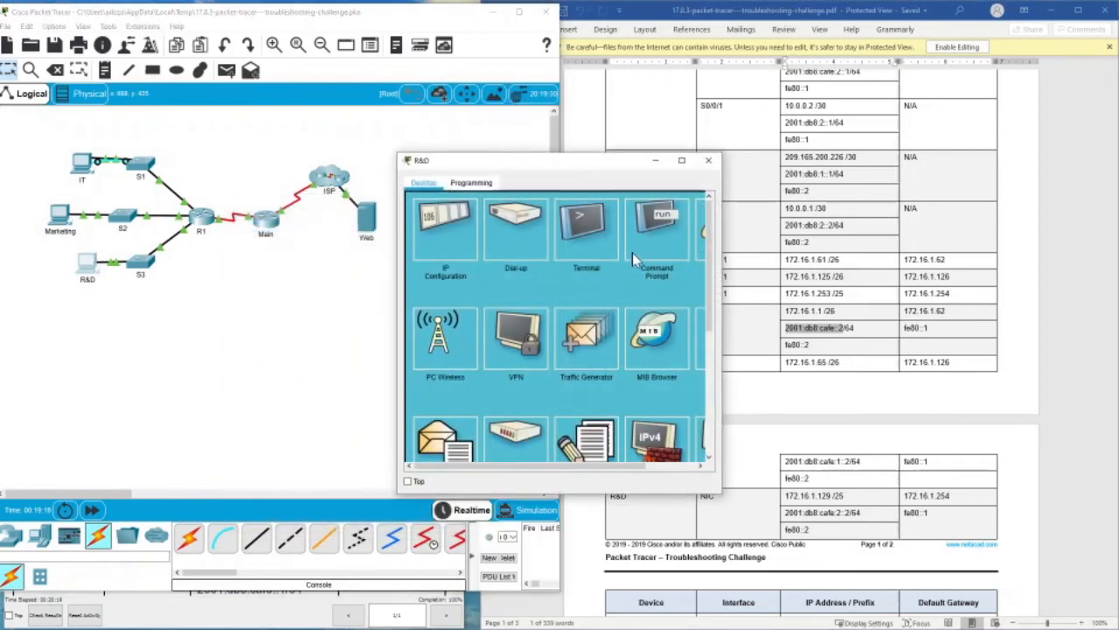
left_click(634, 254)
key("Up")
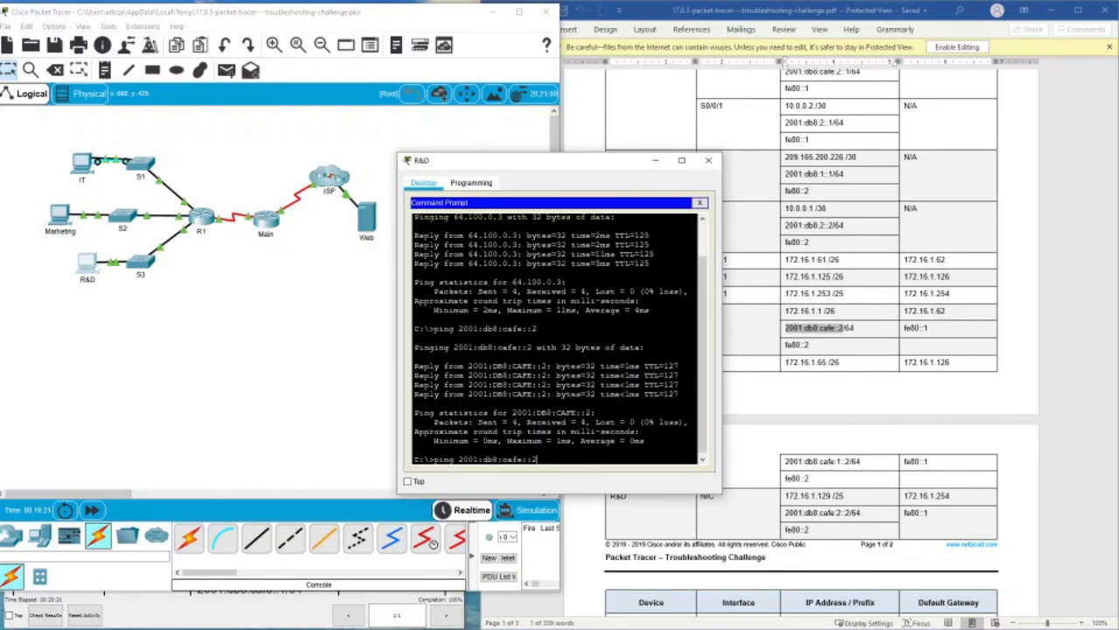
key("Up")
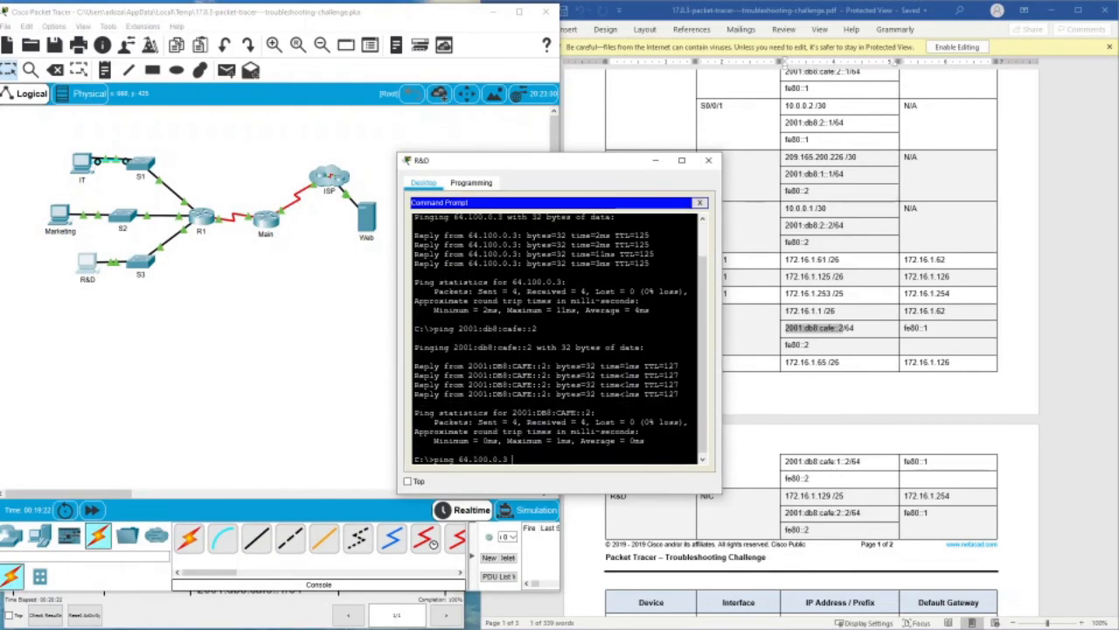
scroll(800, 350, "down", 3)
left_click_drag(584, 168, 367, 170)
scroll(800, 333, "down", 3)
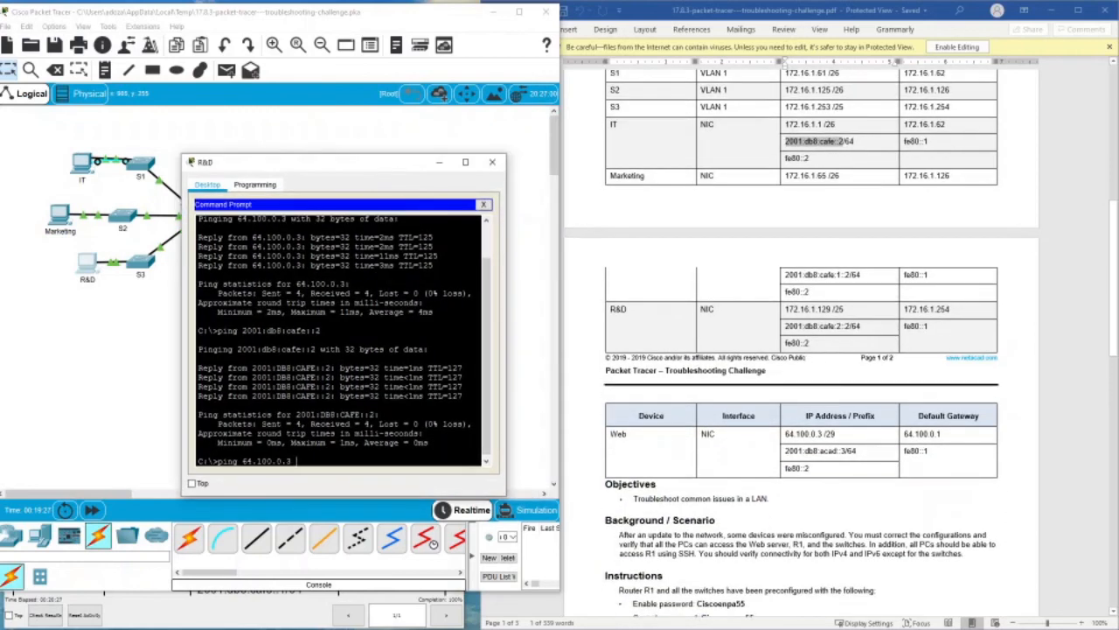
left_click_drag(845, 451, 791, 452)
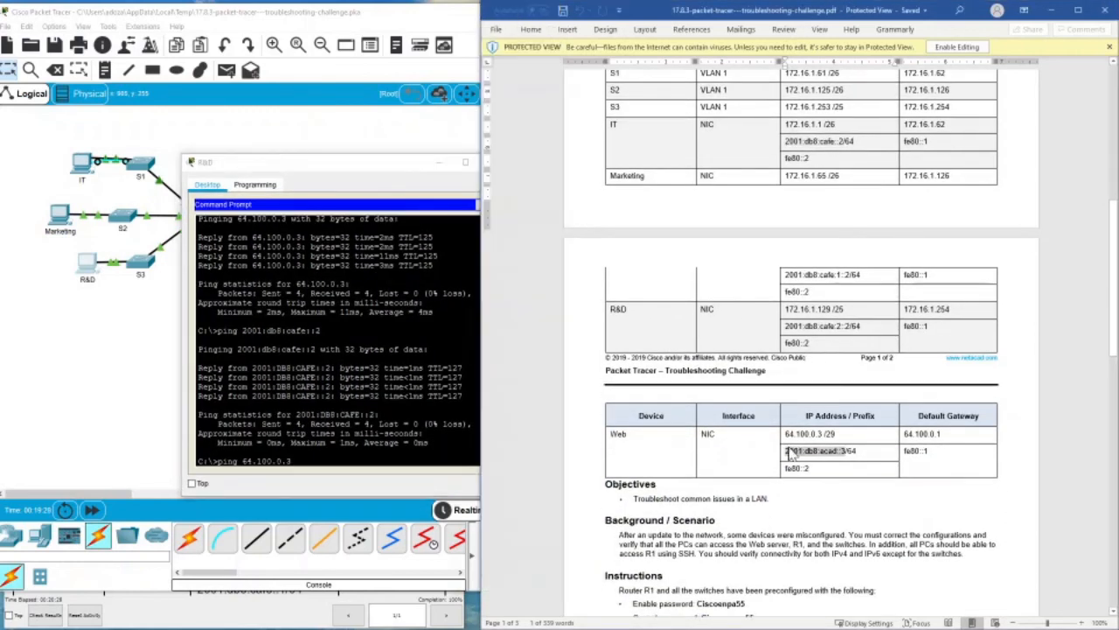
right_click(793, 453)
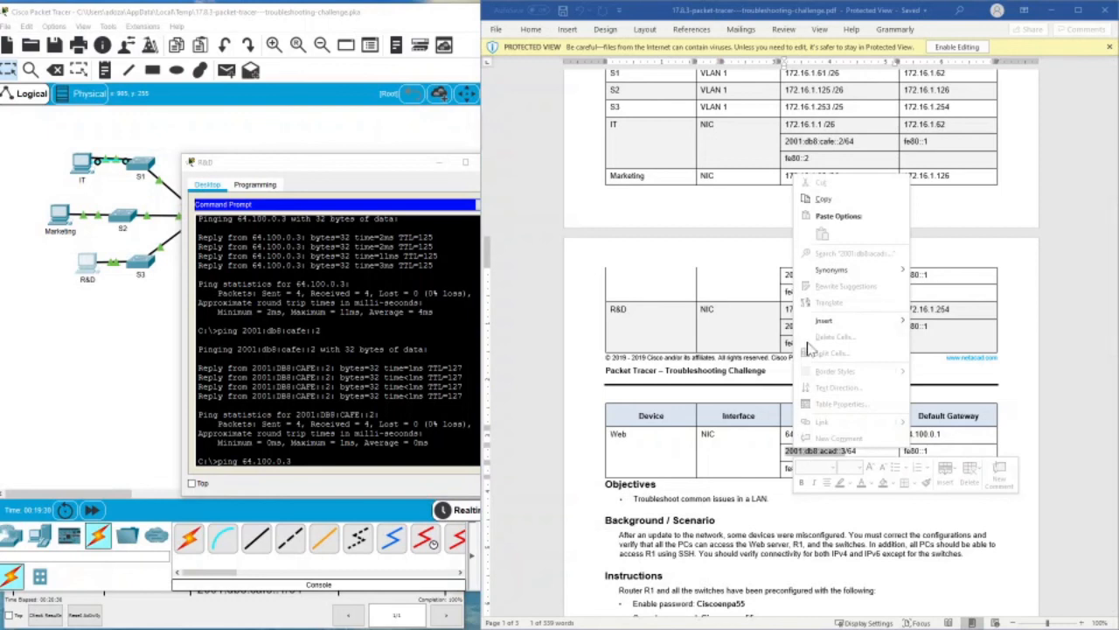
left_click(822, 205)
- Replace the address in the recalled command to ping the Web server at 2001:db8:acad::3 from R&D, and close the window
left_click(297, 461)
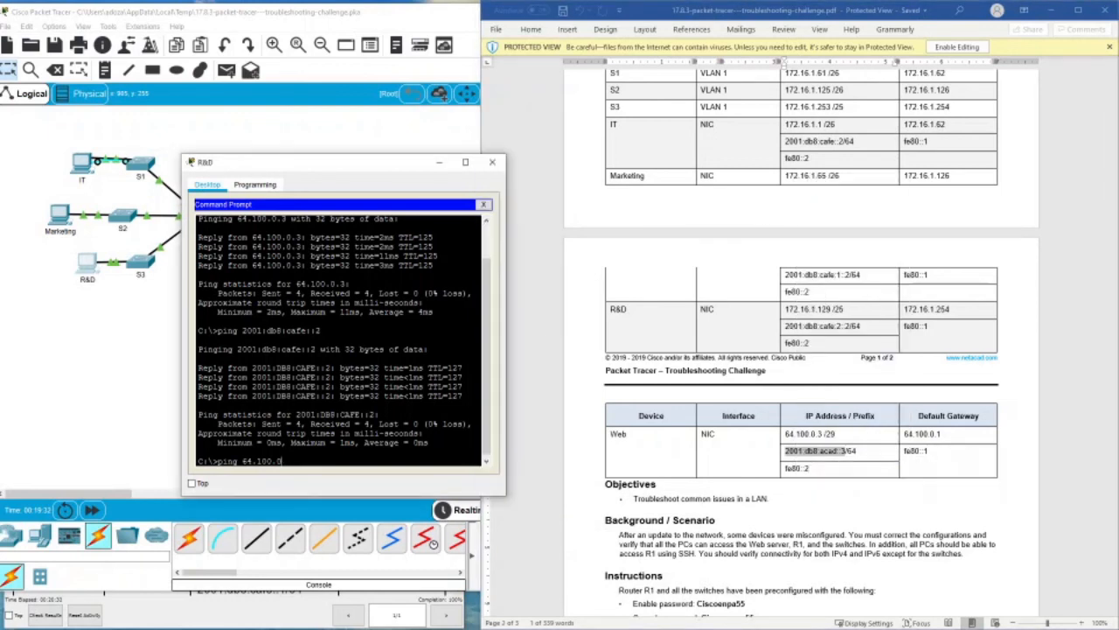
key("BackSpace")
key("BackSpace")
key("BackSpace")
key("BackSpace")
key("BackSpace")
key("BackSpace")
key("BackSpace")
key("BackSpace")
right_click(358, 464)
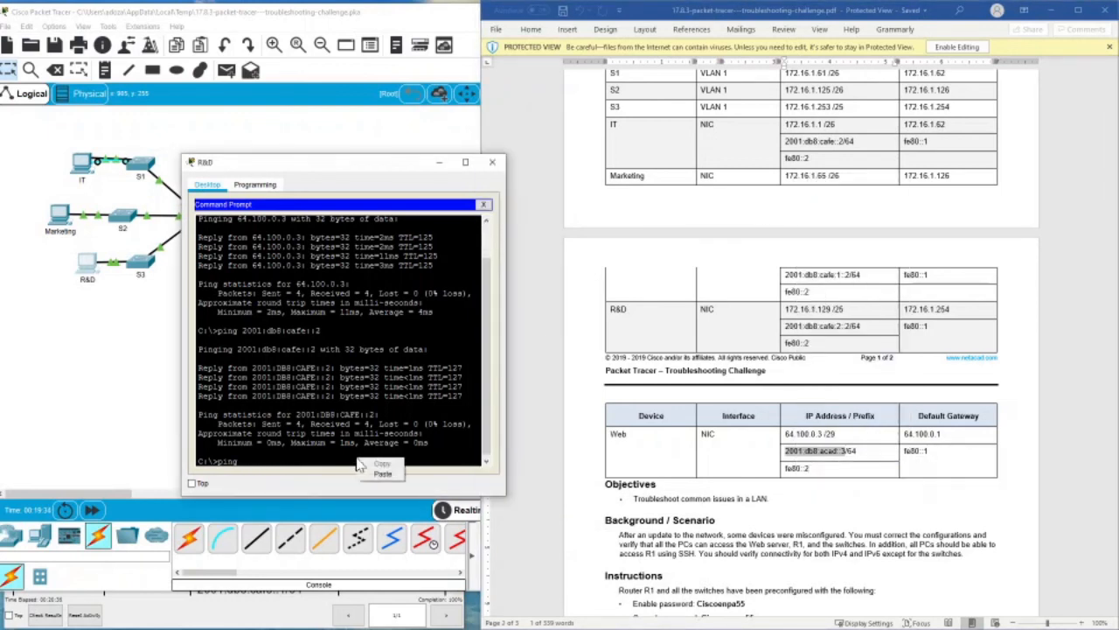
left_click(382, 473)
key("Return")
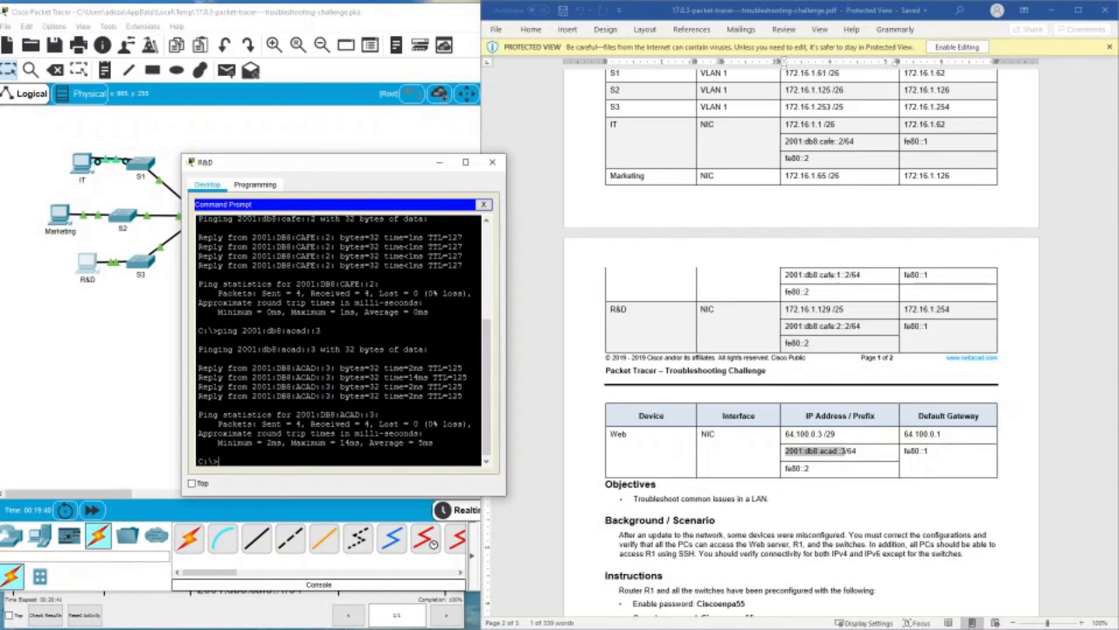
left_click(492, 162)
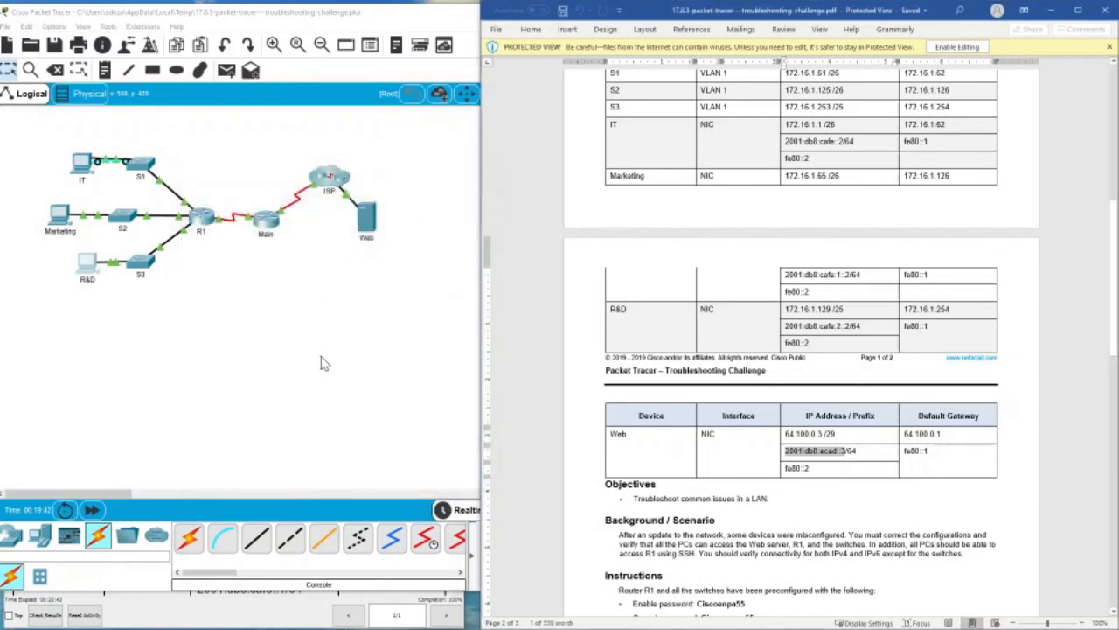